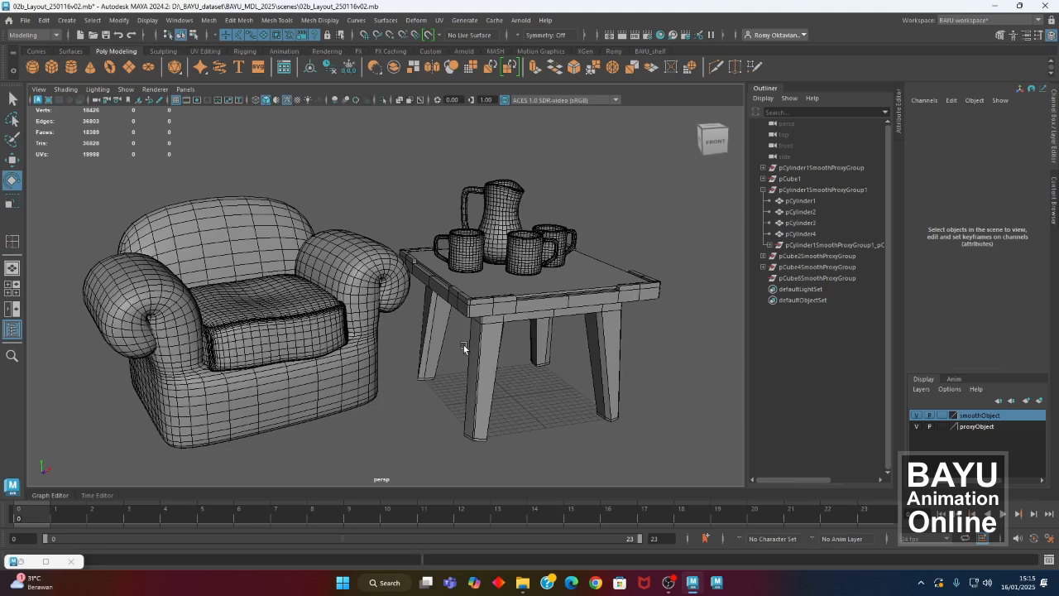
# - Open the Hypershade window to view the scene's materials and minimize it again
pyautogui.doubleClick(28, 563)
pyautogui.moveTo(374, 288); pyautogui.dragTo(393, 125)
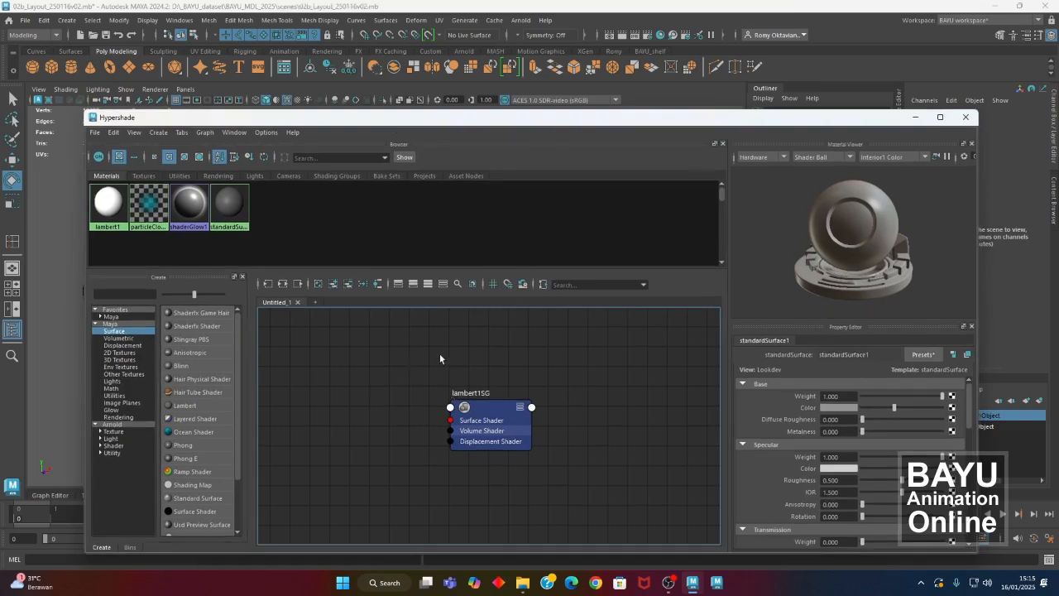
pyautogui.click(177, 20)
pyautogui.moveTo(216, 111)
pyautogui.click(914, 120)
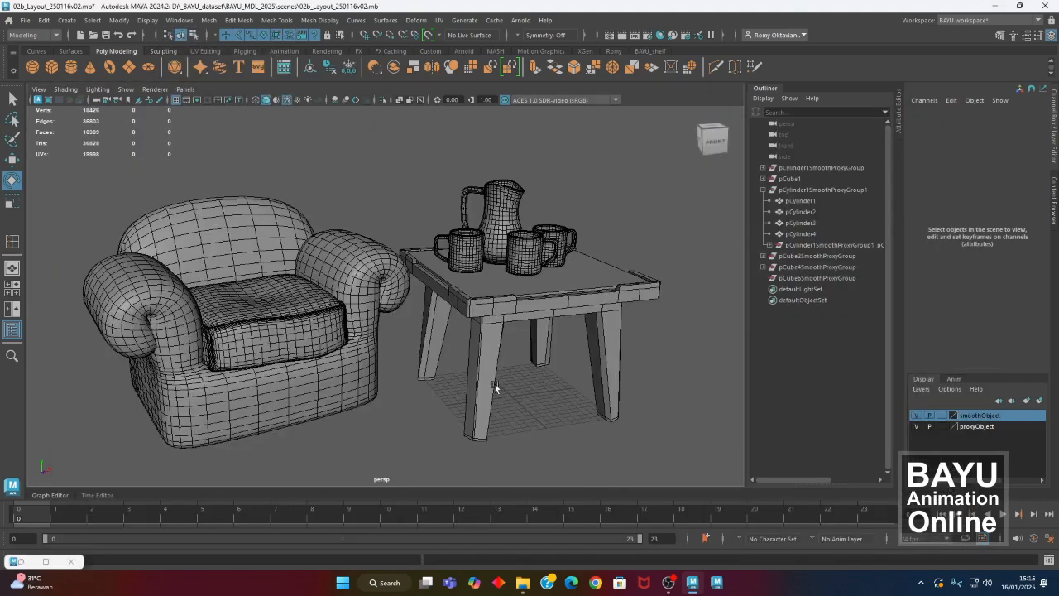
# - Assign a new Blinn surface material to the table frame
pyautogui.click(483, 356)
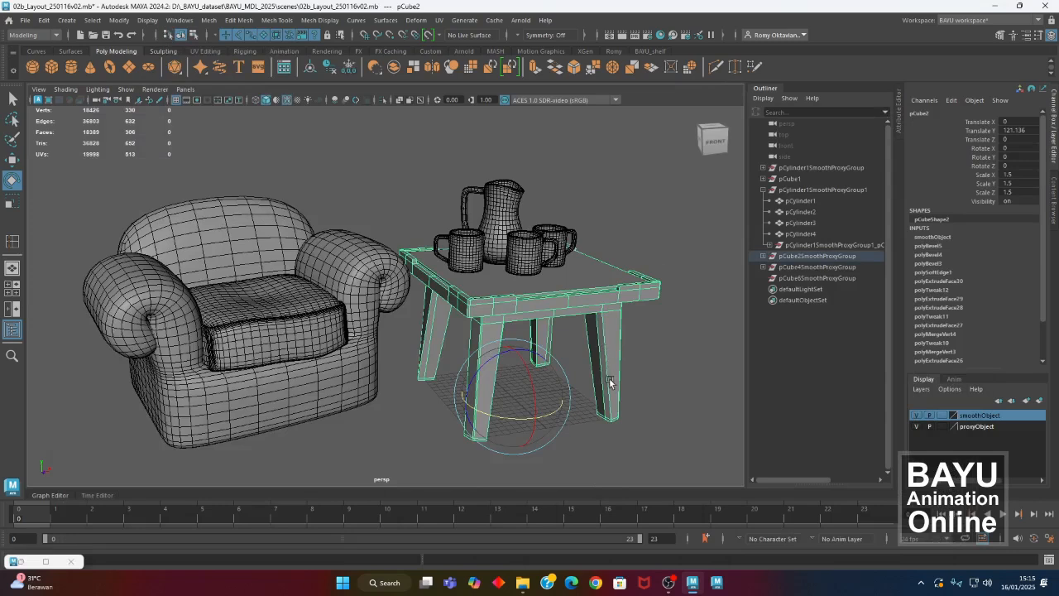
pyautogui.press('q')
pyautogui.moveTo(598, 193); pyautogui.dragTo(605, 471, button='right')
pyautogui.moveTo(409, 200); pyautogui.dragTo(260, 134)
pyautogui.click(236, 156)
pyautogui.moveTo(249, 129); pyautogui.dragTo(259, 130)
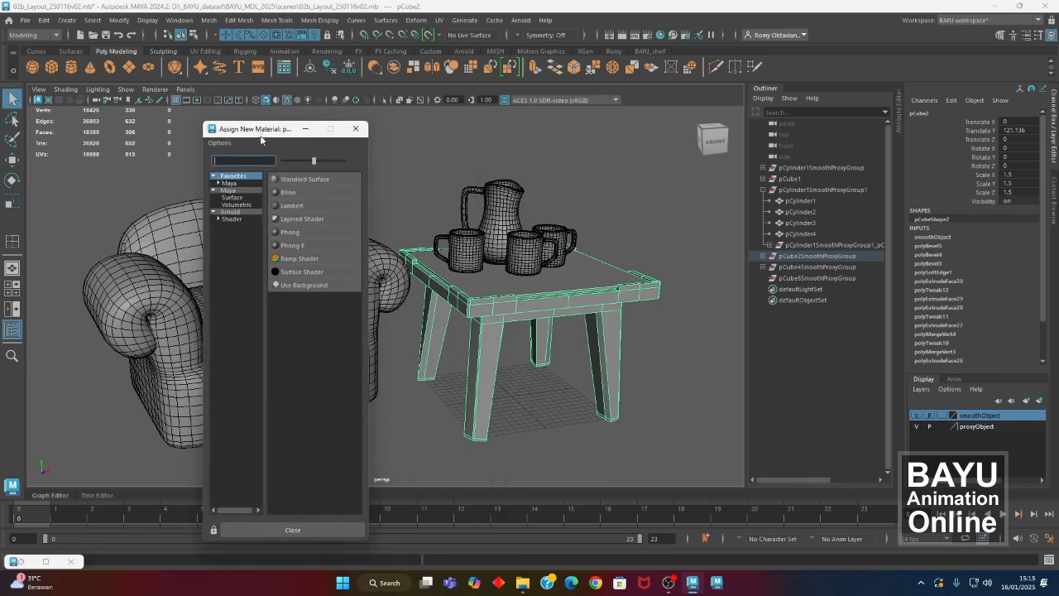
pyautogui.click(233, 198)
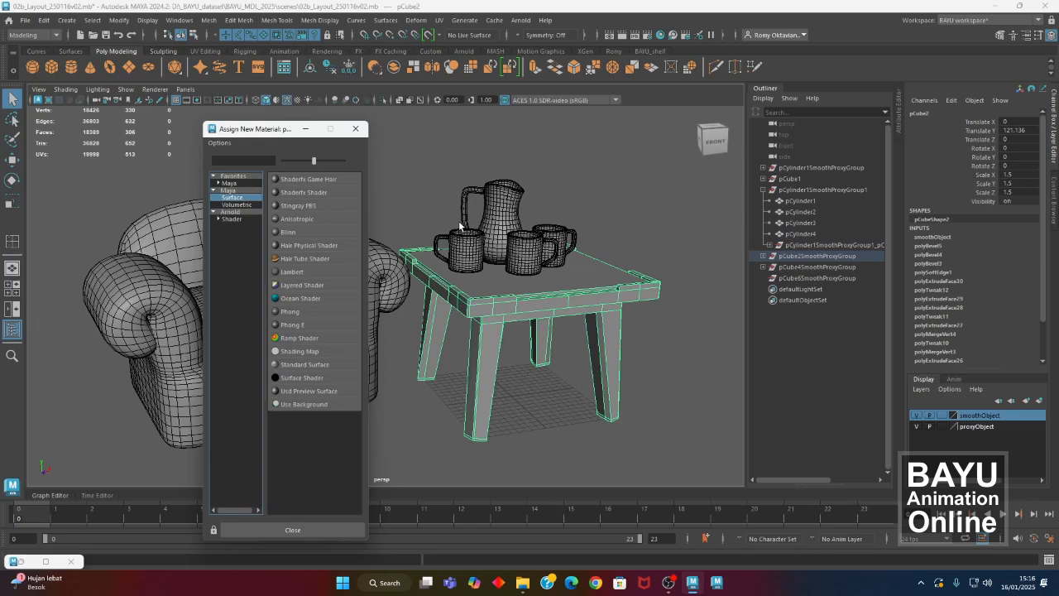
pyautogui.click(289, 233)
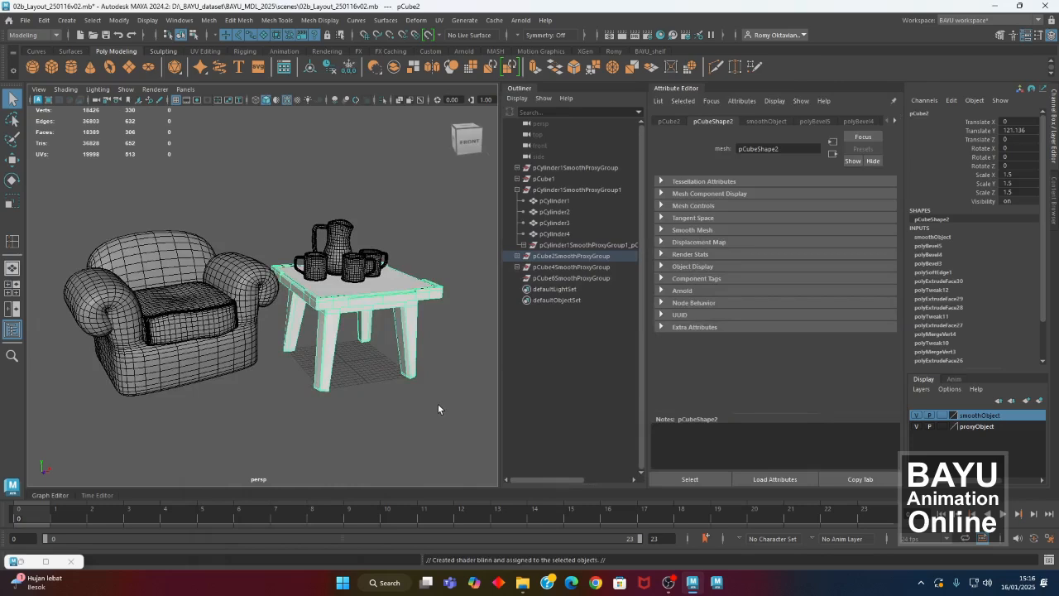
# - Rename the table frame's new Blinn material to blinn_Wooden
pyautogui.click(896, 123)
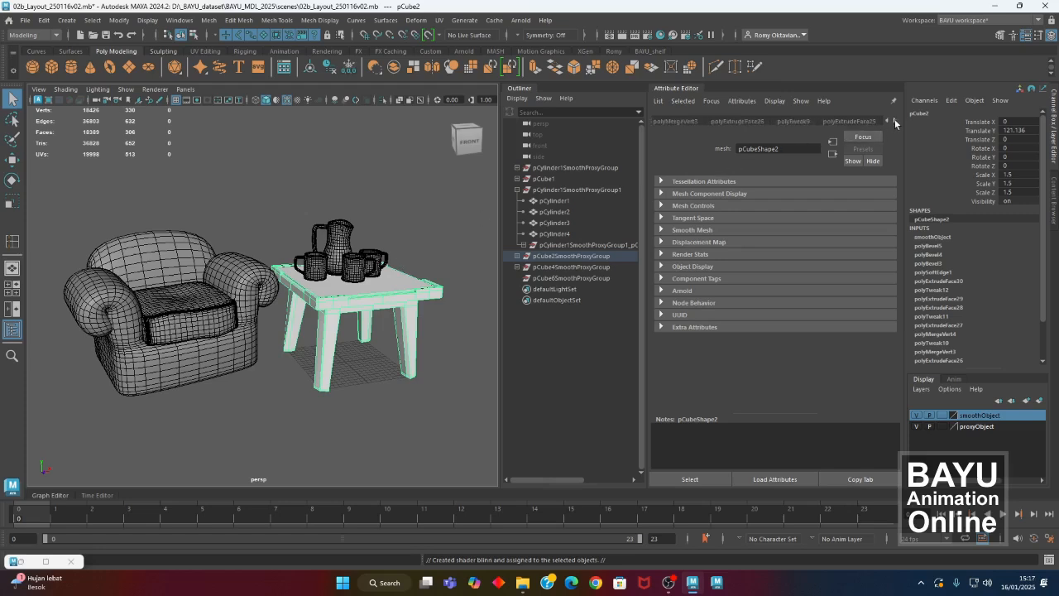
pyautogui.click(867, 121)
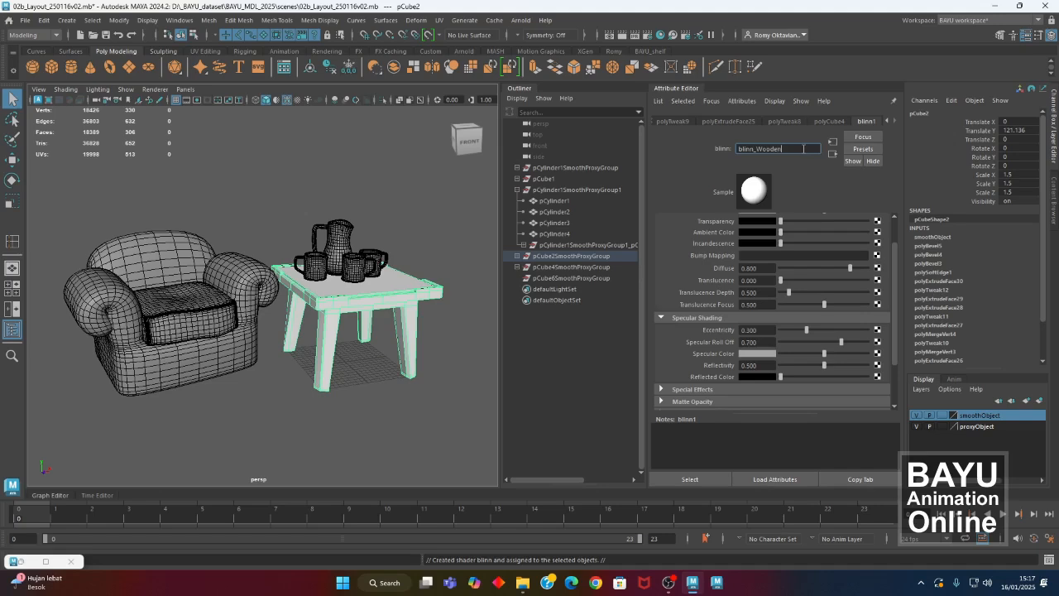
pyautogui.press('Return')
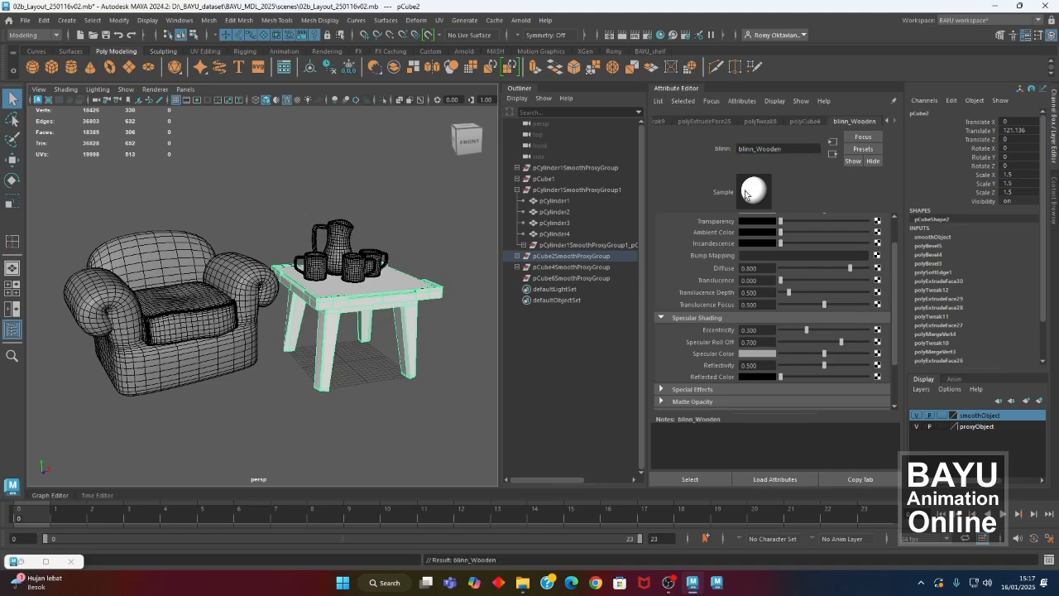
# - Assign a new Blinn material to the tabletop panel and name it blinn_glasses
pyautogui.click(374, 235)
pyautogui.click(343, 248)
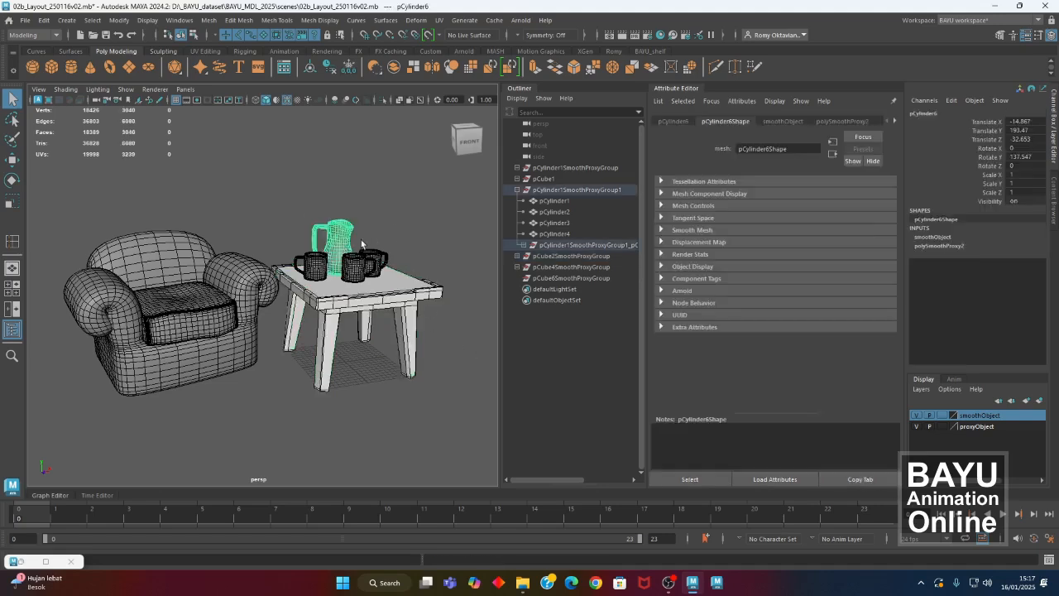
pyautogui.click(397, 281)
pyautogui.rightClick(430, 215)
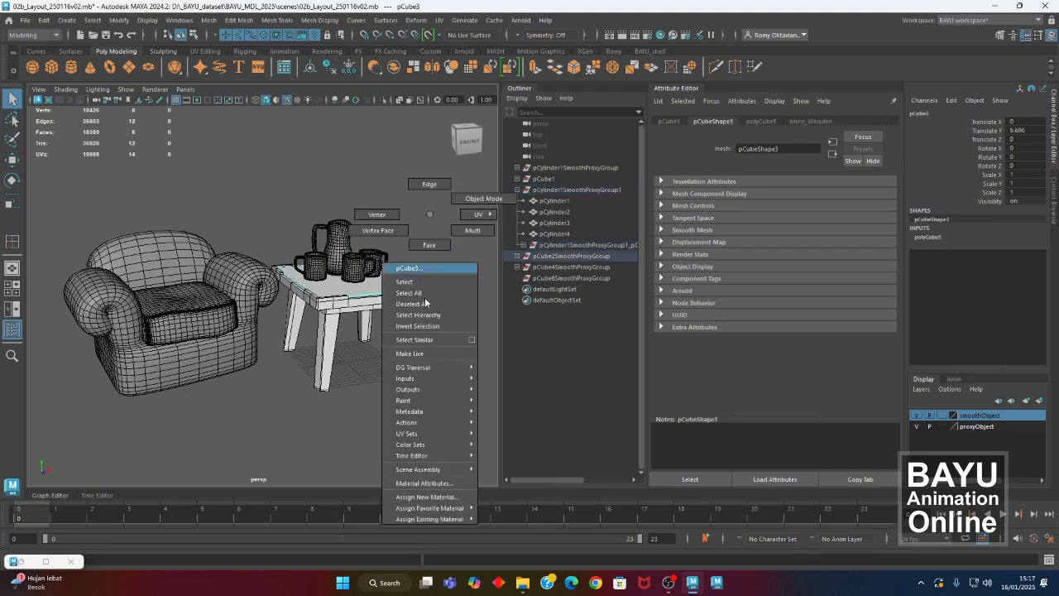
pyautogui.click(439, 496)
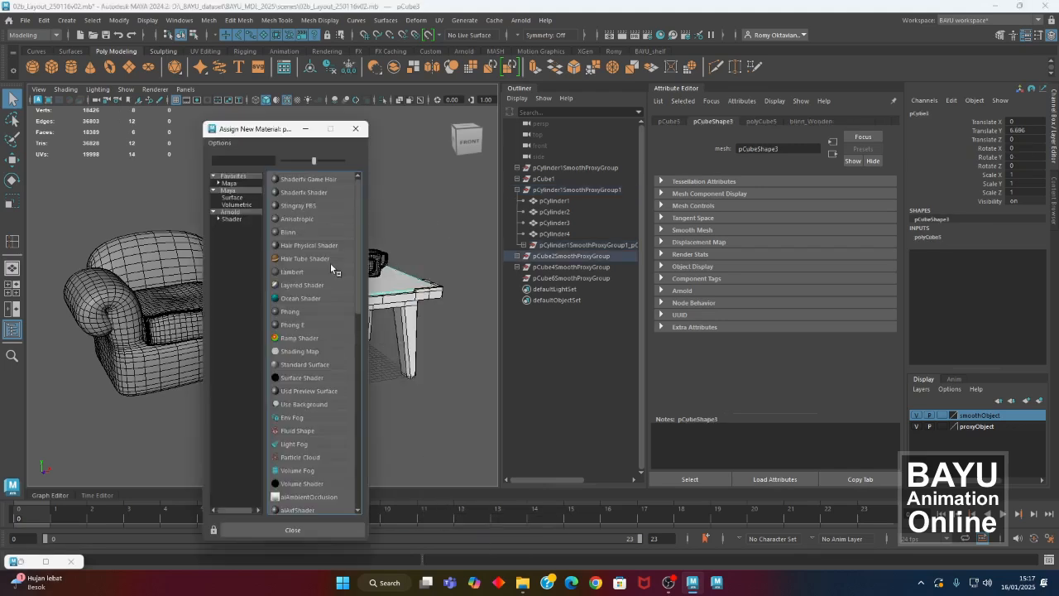
pyautogui.click(288, 233)
pyautogui.click(775, 148)
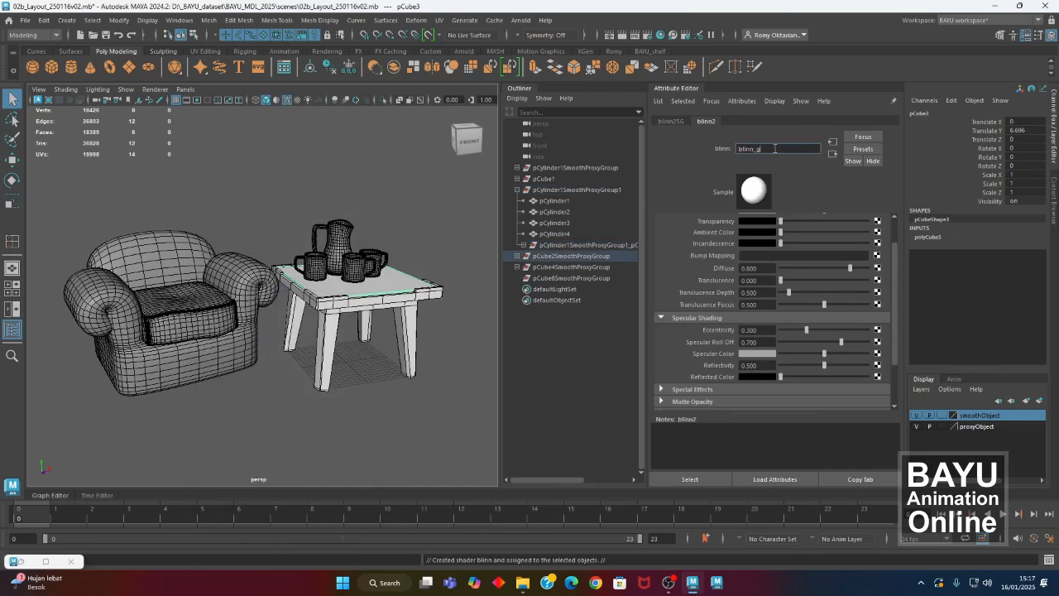
pyautogui.write('_glasses')
pyautogui.press('Return')
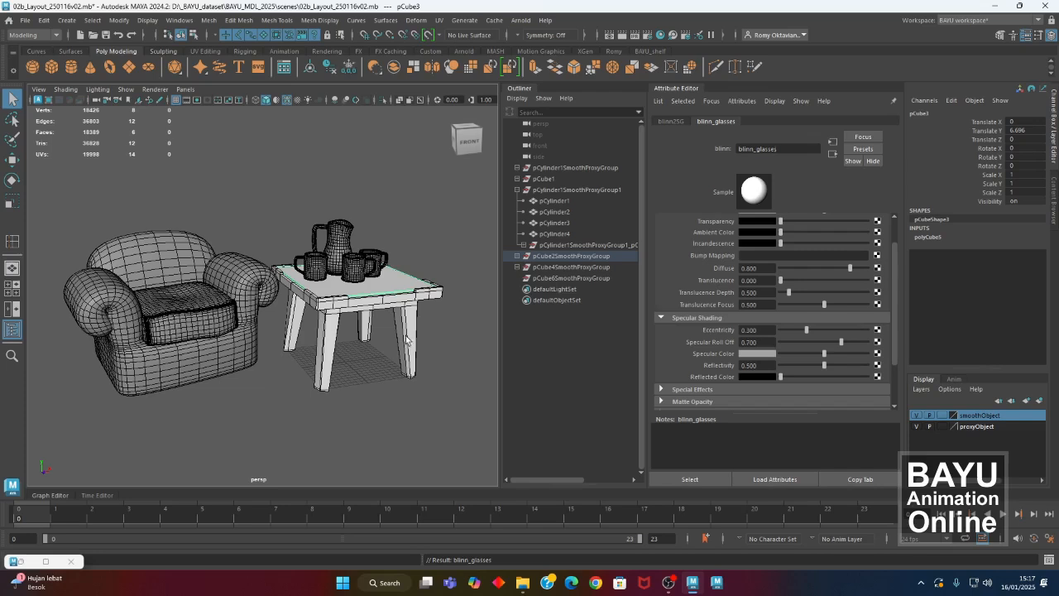
# - Assign a new Blinn material to the pitcher and name it blinn_porcelene
pyautogui.click(384, 213)
pyautogui.click(343, 233)
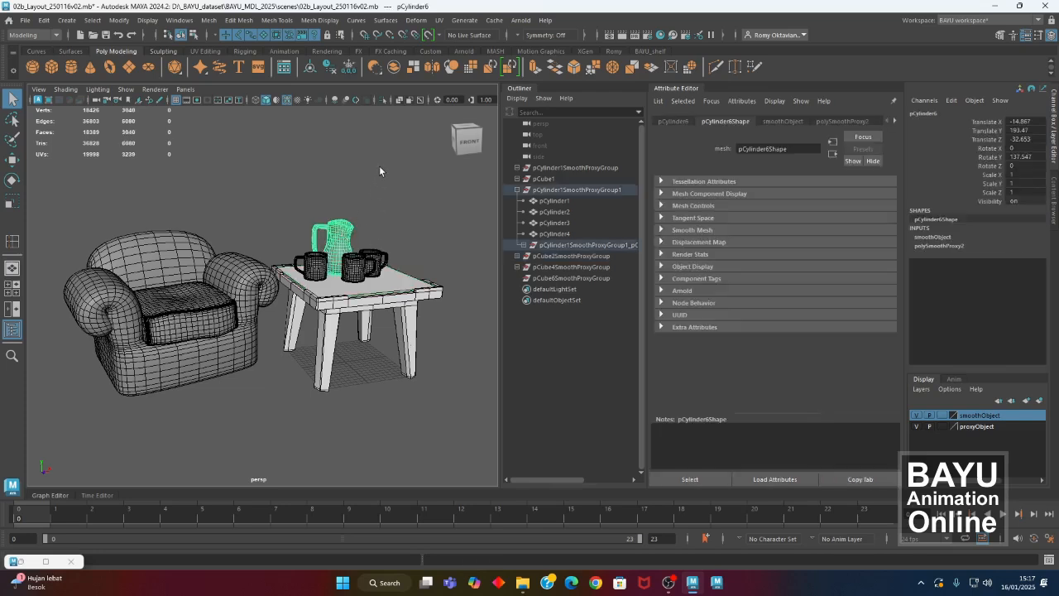
pyautogui.moveTo(379, 168); pyautogui.dragTo(403, 452, button='right')
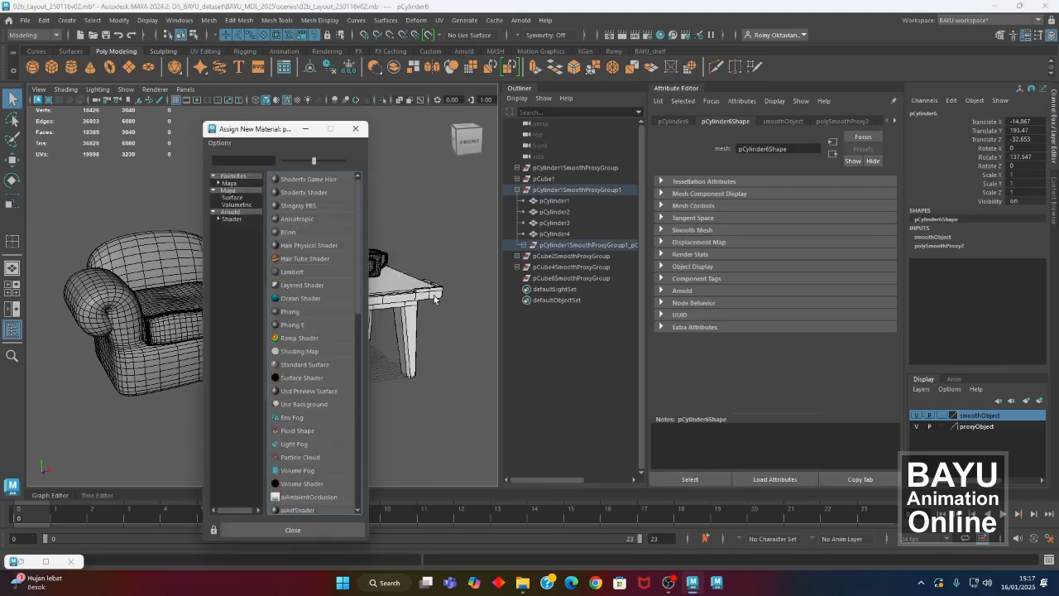
pyautogui.click(287, 232)
pyautogui.click(794, 148)
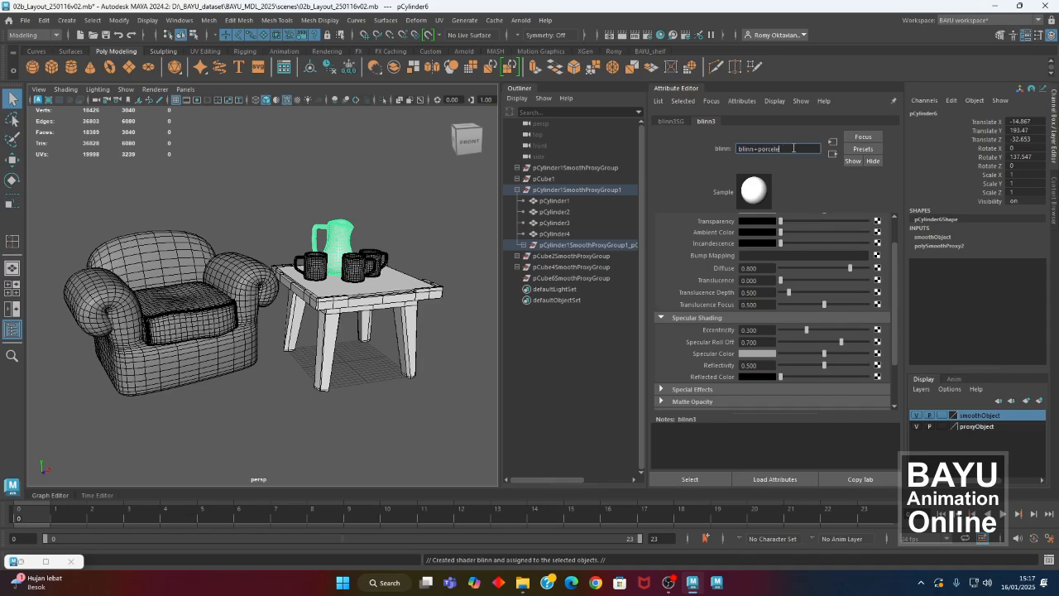
pyautogui.press('Return')
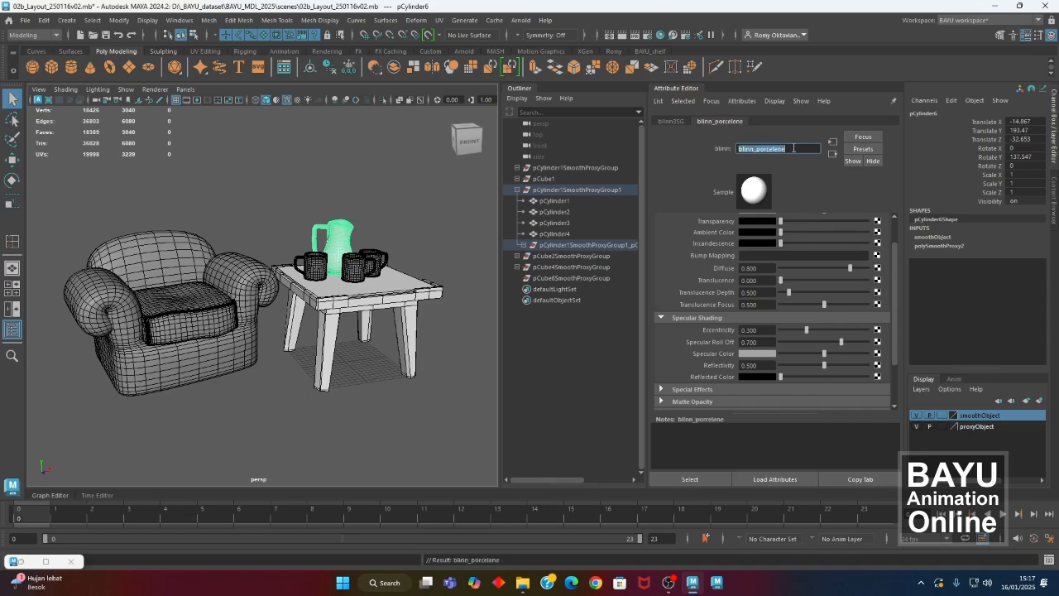
# - Assign a new Blinn material to the armchair and name it blinn_fabric
pyautogui.click(246, 370)
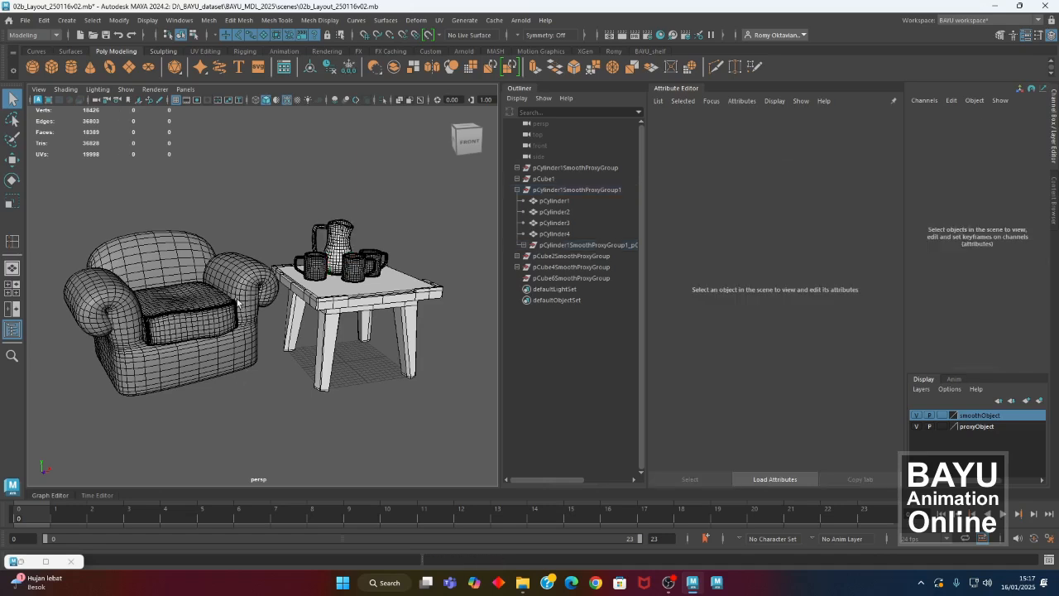
pyautogui.click(237, 283)
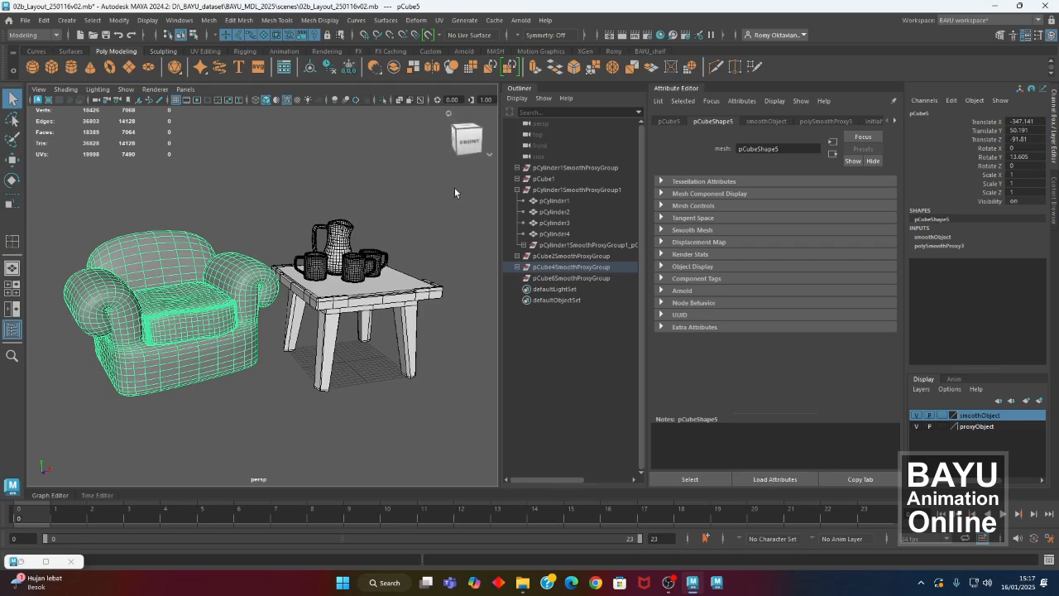
pyautogui.moveTo(450, 183); pyautogui.dragTo(480, 465, button='right')
pyautogui.click(291, 232)
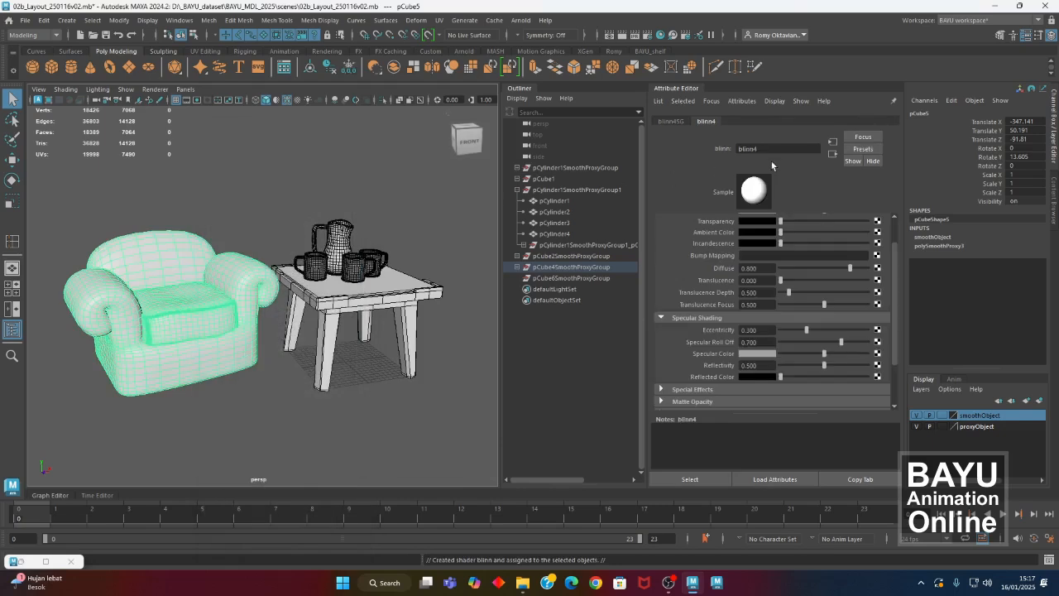
pyautogui.click(774, 149)
pyautogui.press('Return')
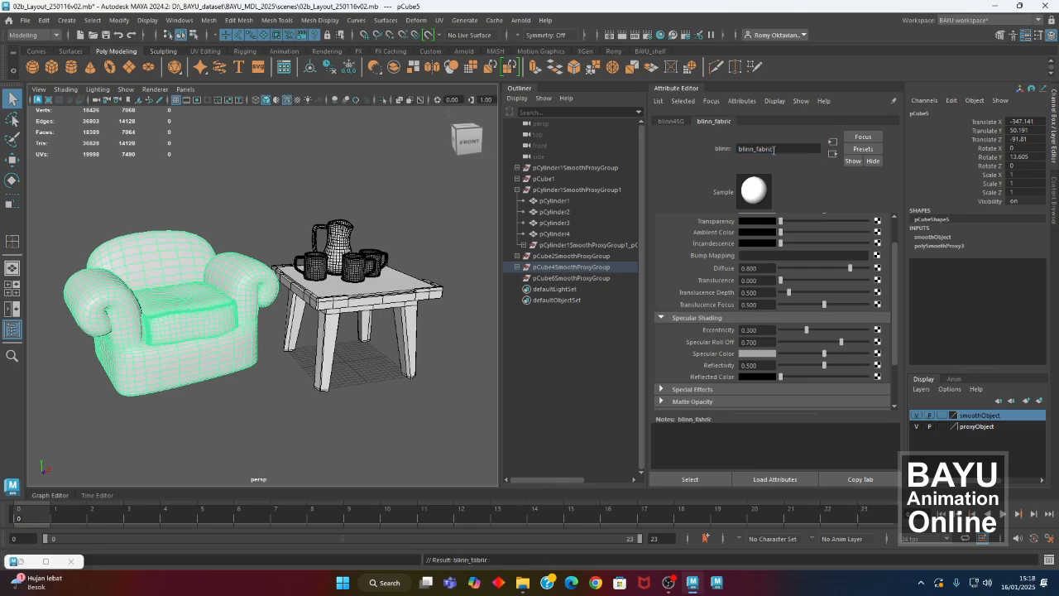
# - Select the table frame and open the attributes of its blinn_Wooden material
pyautogui.click(434, 407)
pyautogui.keyDown('alt'); pyautogui.moveTo(343, 375); pyautogui.dragTo(341, 383, button='middle'); pyautogui.keyUp('alt')
pyautogui.keyDown('alt'); pyautogui.moveTo(341, 384); pyautogui.dragTo(339, 386); pyautogui.keyUp('alt')
pyautogui.keyDown('alt'); pyautogui.moveTo(346, 387); pyautogui.dragTo(329, 383, button='middle'); pyautogui.keyUp('alt')
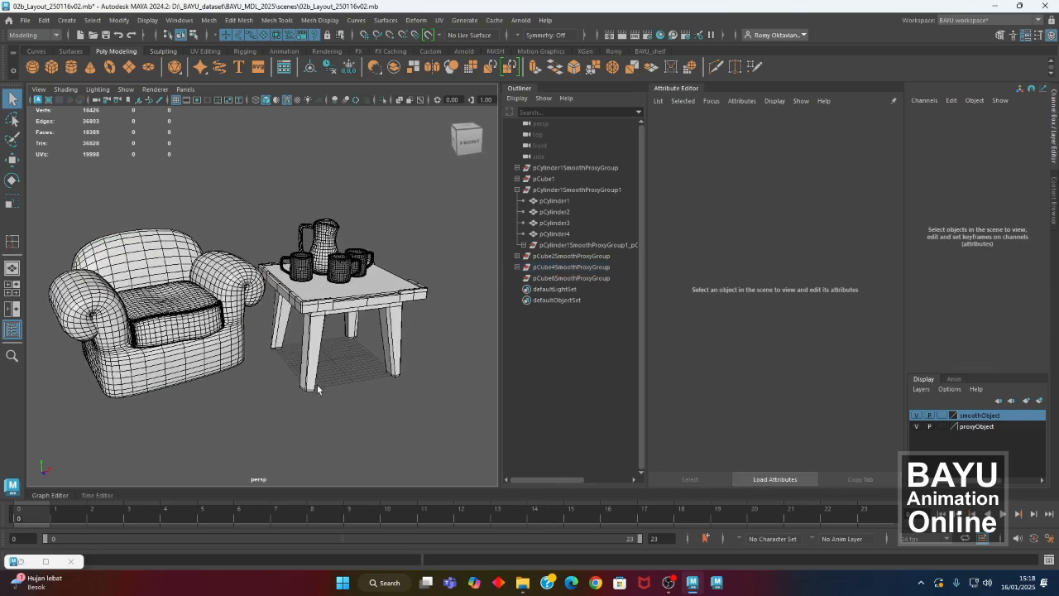
pyautogui.keyDown('alt'); pyautogui.moveTo(329, 382); pyautogui.dragTo(381, 384, button='right'); pyautogui.keyUp('alt')
pyautogui.click(423, 366)
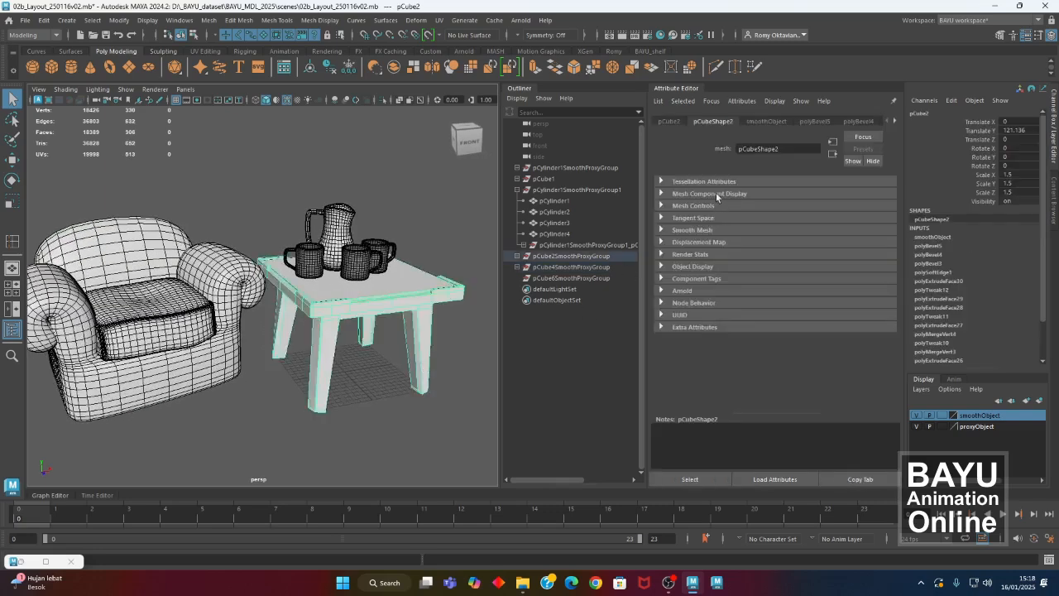
pyautogui.click(894, 122)
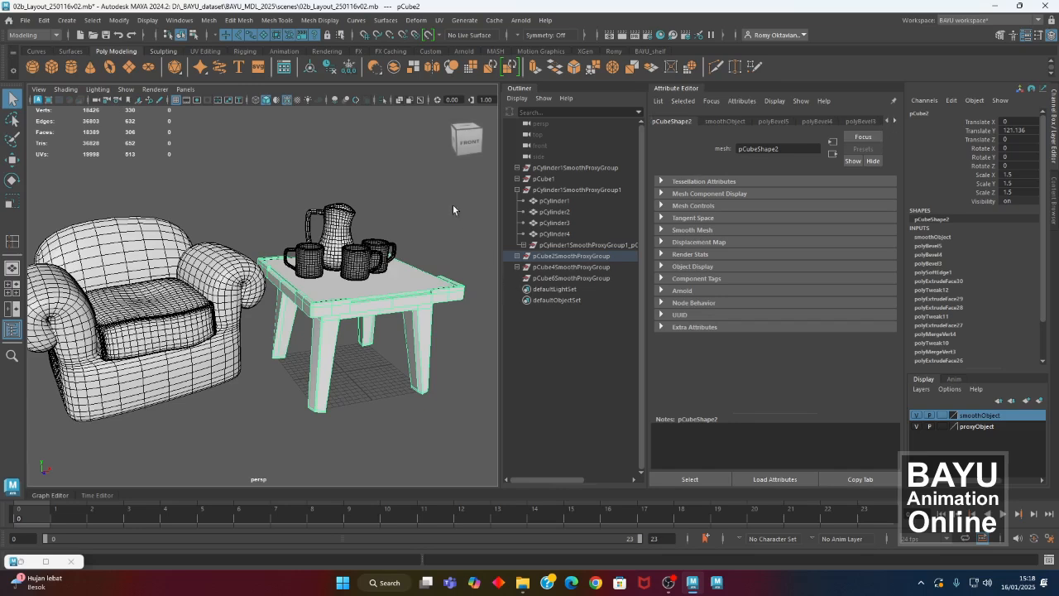
pyautogui.rightClick(420, 192)
pyautogui.click(438, 462)
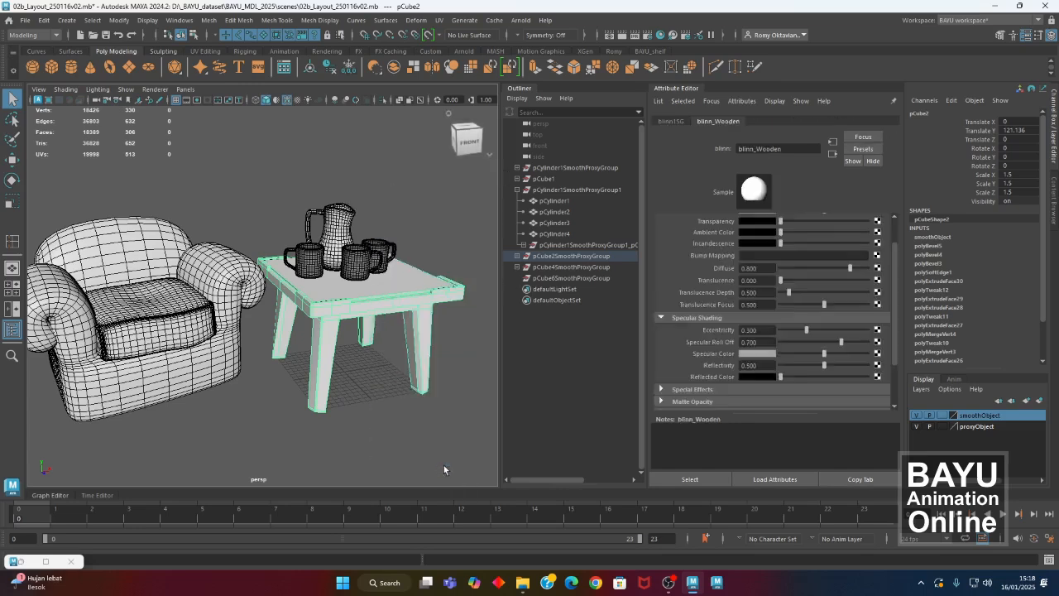
# - Set the blinn_Wooden material's color to a medium brown
pyautogui.scroll(2, 893, 285)
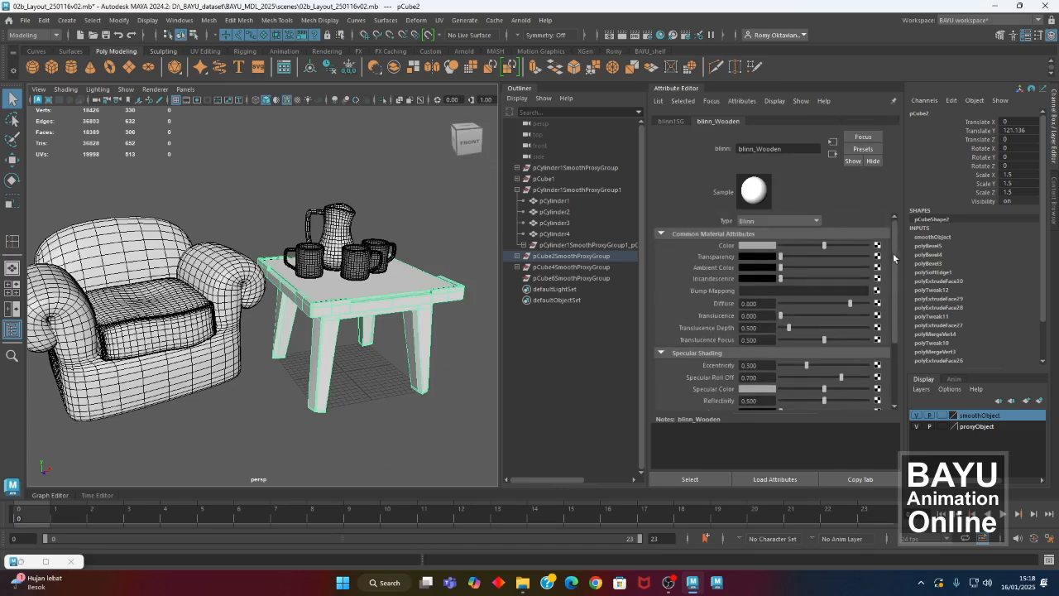
pyautogui.moveTo(822, 247); pyautogui.dragTo(799, 247)
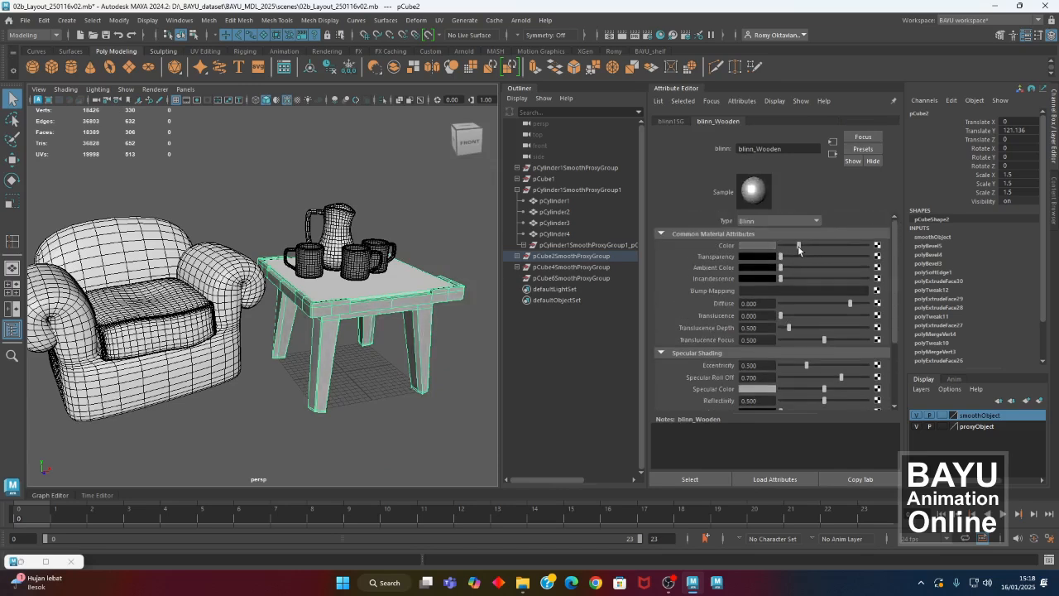
pyautogui.click(755, 245)
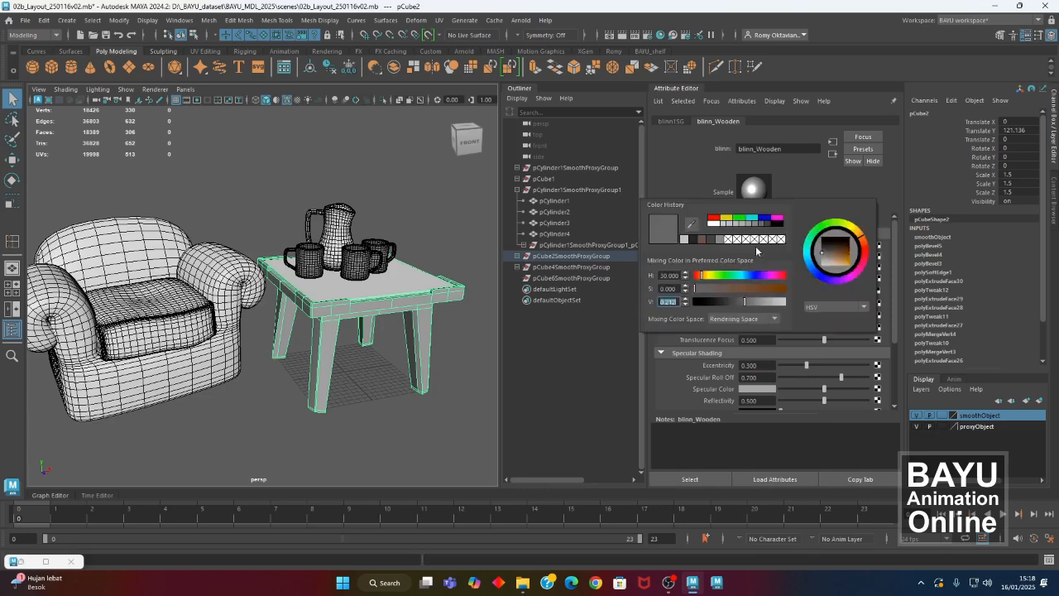
pyautogui.moveTo(747, 289)
pyautogui.mouseDown()
pyautogui.moveTo(716, 291)
pyautogui.moveTo(758, 289)
pyautogui.moveTo(738, 307)
pyautogui.mouseUp()
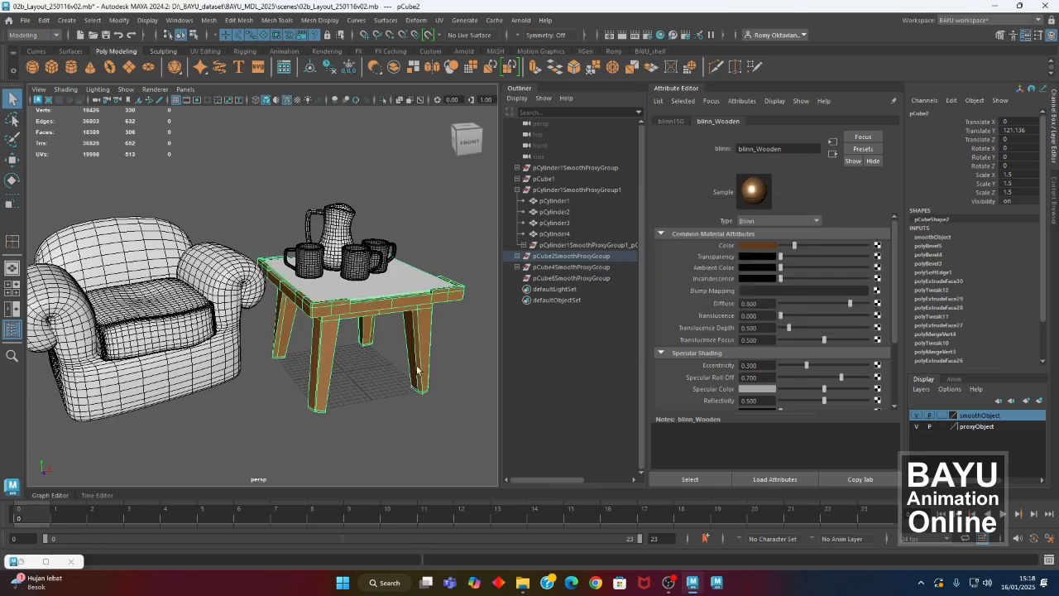
# - Select the three mugs on the table and assign the existing blinn_porcelene material to them
pyautogui.click(447, 240)
pyautogui.click(400, 281)
pyautogui.keyDown('alt'); pyautogui.moveTo(402, 277); pyautogui.dragTo(335, 236); pyautogui.keyUp('alt')
pyautogui.keyDown('alt'); pyautogui.moveTo(335, 235); pyautogui.dragTo(353, 256, button='right'); pyautogui.keyUp('alt')
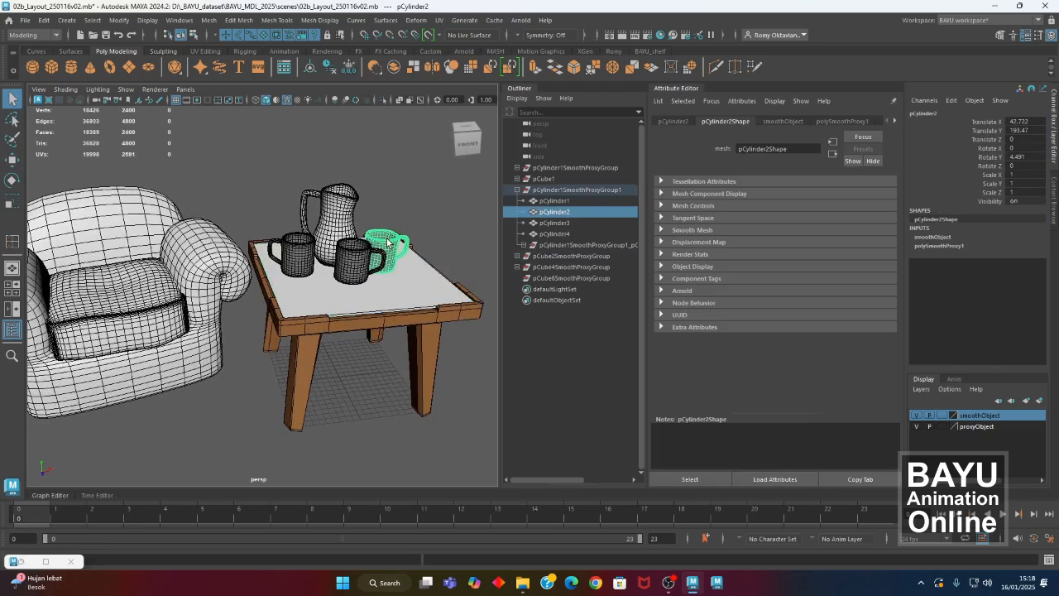
pyautogui.keyDown('shift'); pyautogui.click(353, 270); pyautogui.keyUp('shift')
pyautogui.keyDown('shift'); pyautogui.click(299, 258); pyautogui.keyUp('shift')
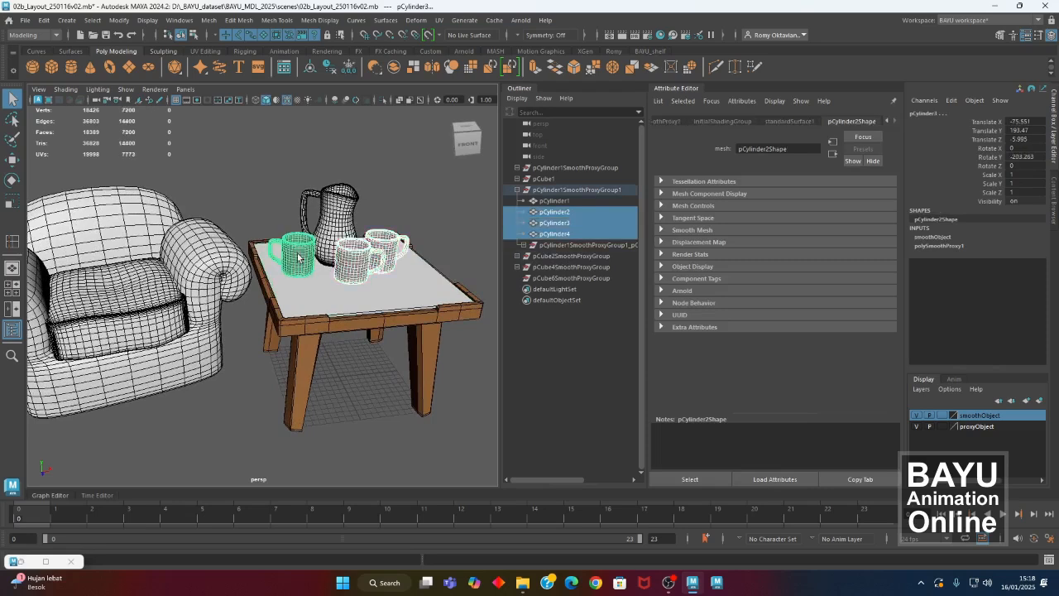
pyautogui.rightClick(260, 160)
pyautogui.moveTo(277, 466)
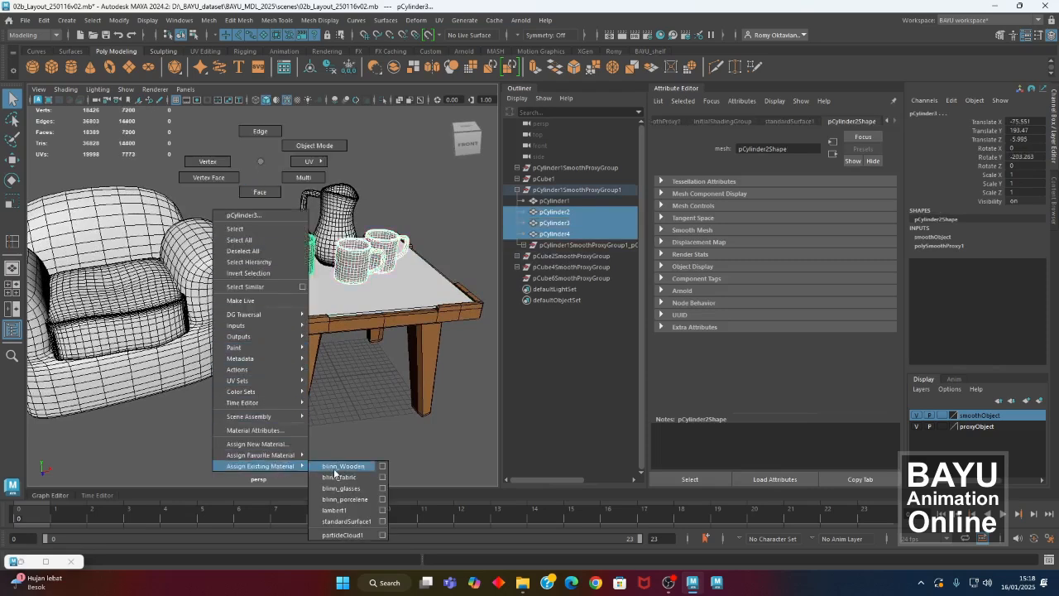
pyautogui.click(368, 500)
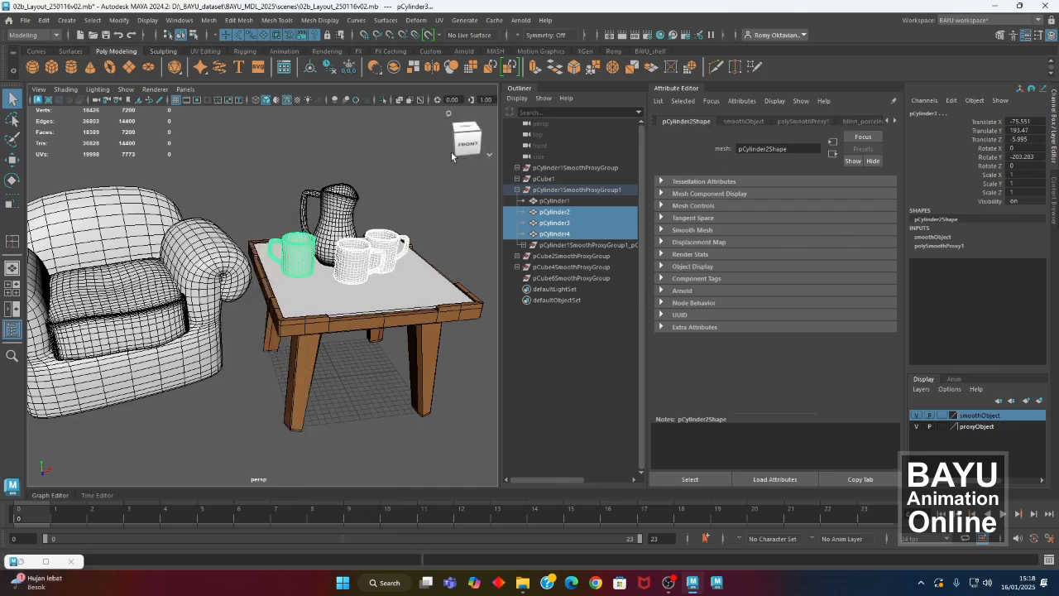
# - Open the mugs' blinn_porcelene material attributes and darken its color to a medium gray
pyautogui.rightClick(427, 151)
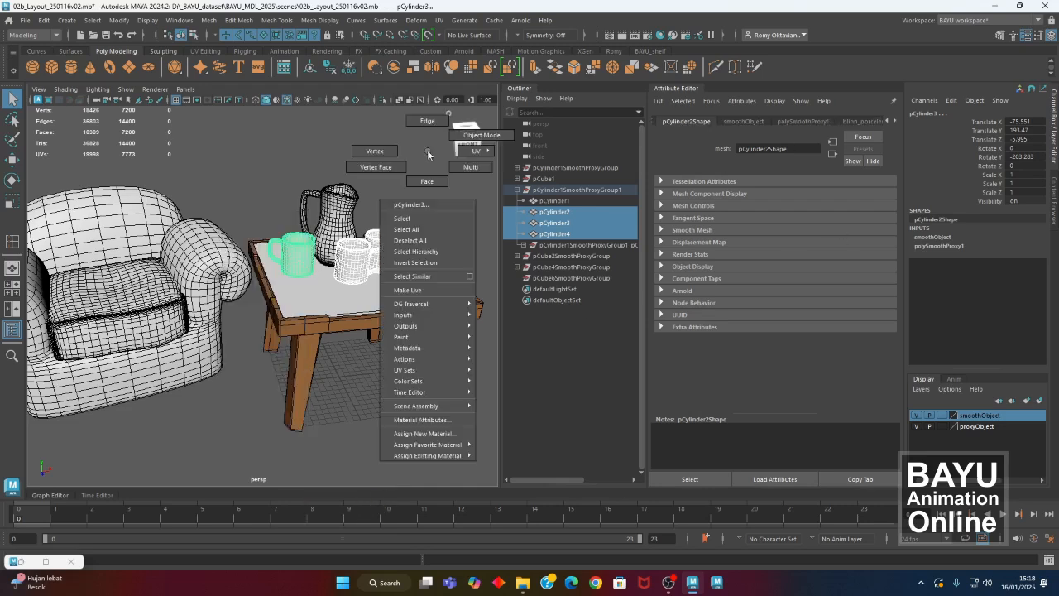
pyautogui.click(423, 424)
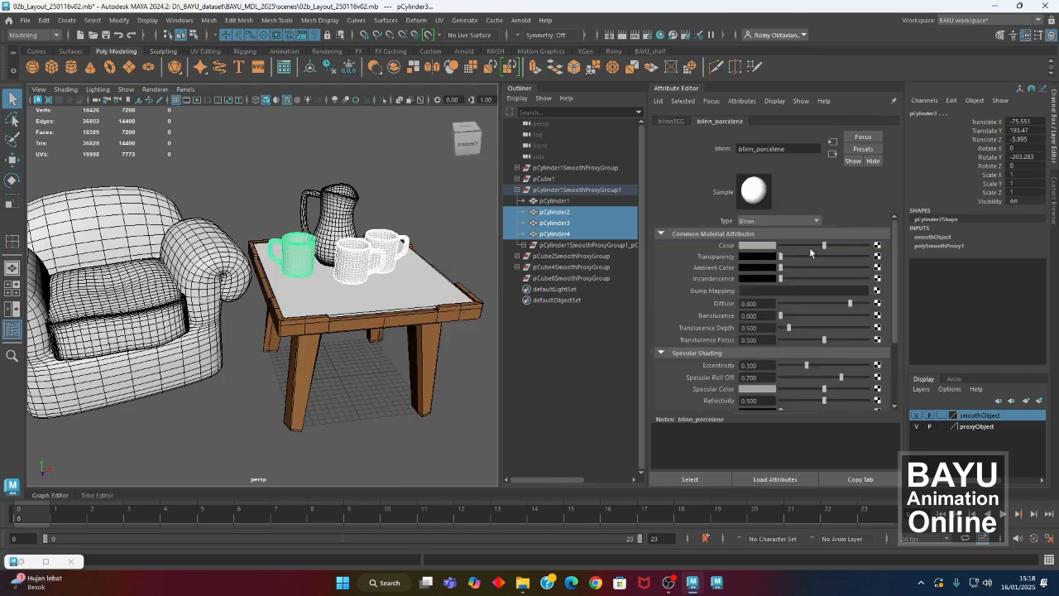
pyautogui.moveTo(822, 246); pyautogui.dragTo(807, 246)
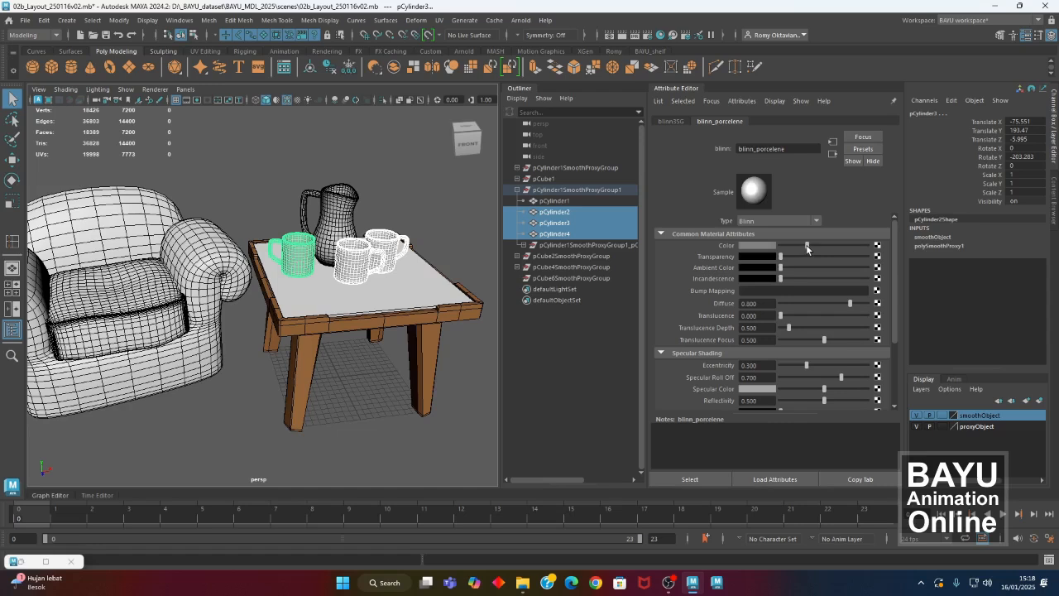
# - Set the table frame's blinn_Wooden material to a specular roll off of about 0.276 and an eccentricity of about 0.346
pyautogui.click(428, 390)
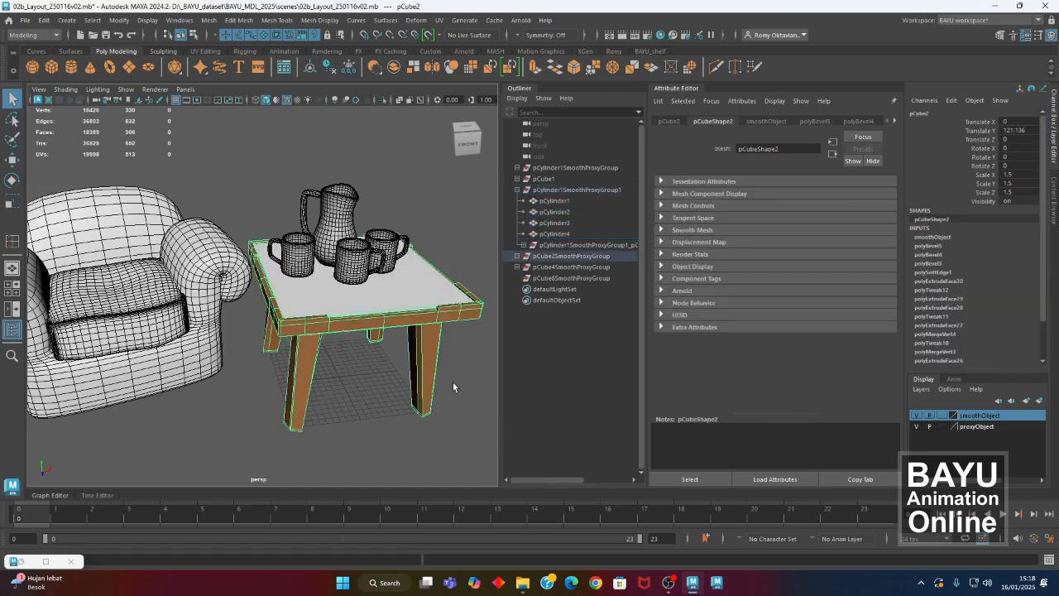
pyautogui.rightClick(398, 172)
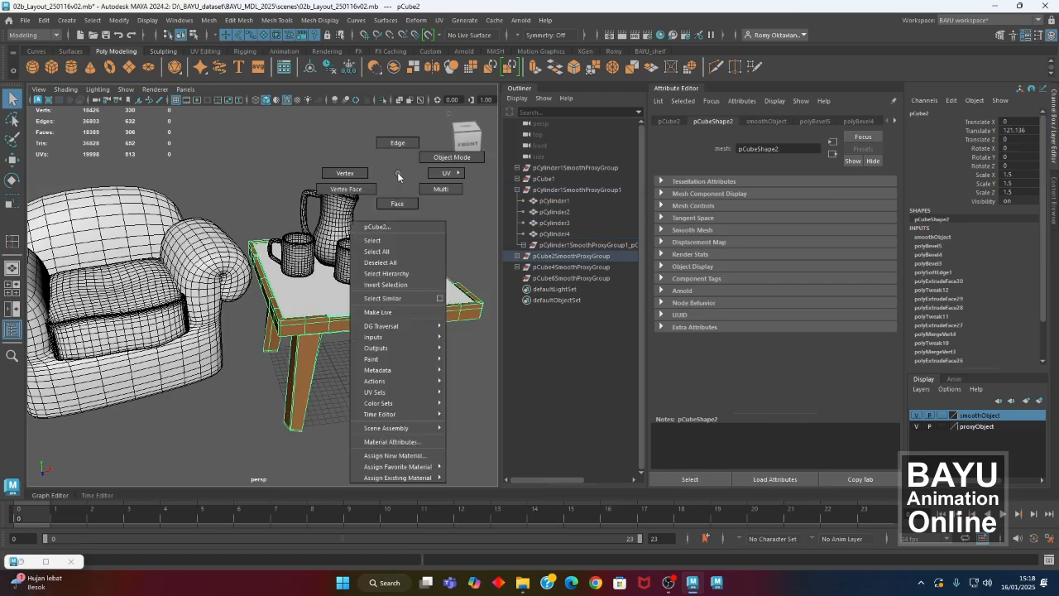
pyautogui.click(403, 442)
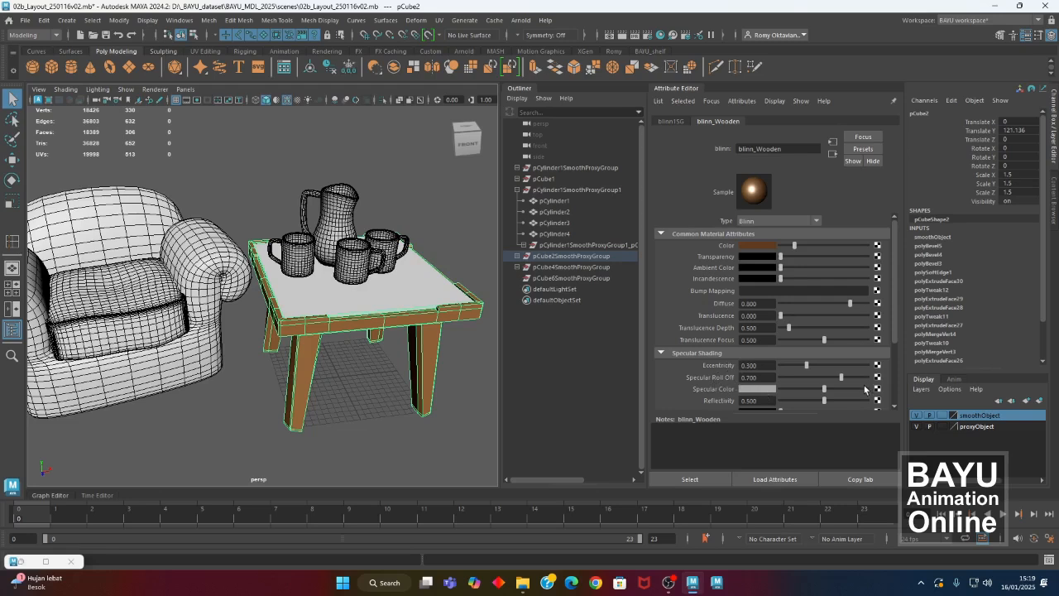
pyautogui.moveTo(842, 377); pyautogui.dragTo(810, 369)
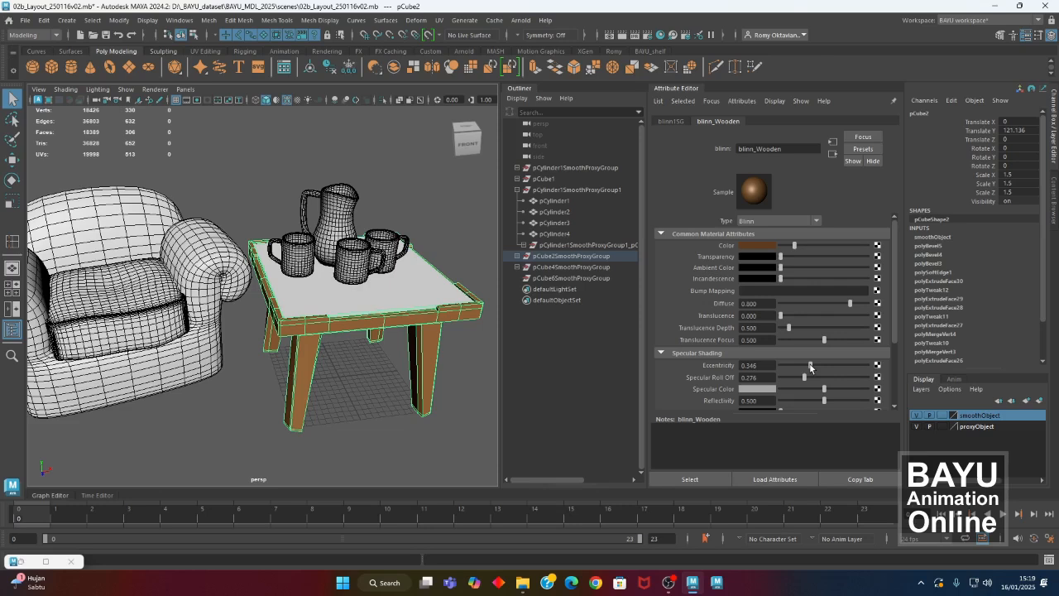
# - Set the pitcher's blinn_porcelene material to an eccentricity of about 0.154 and a specular roll off of 1.000
pyautogui.click(409, 192)
pyautogui.click(342, 211)
pyautogui.moveTo(391, 168); pyautogui.dragTo(413, 437, button='right')
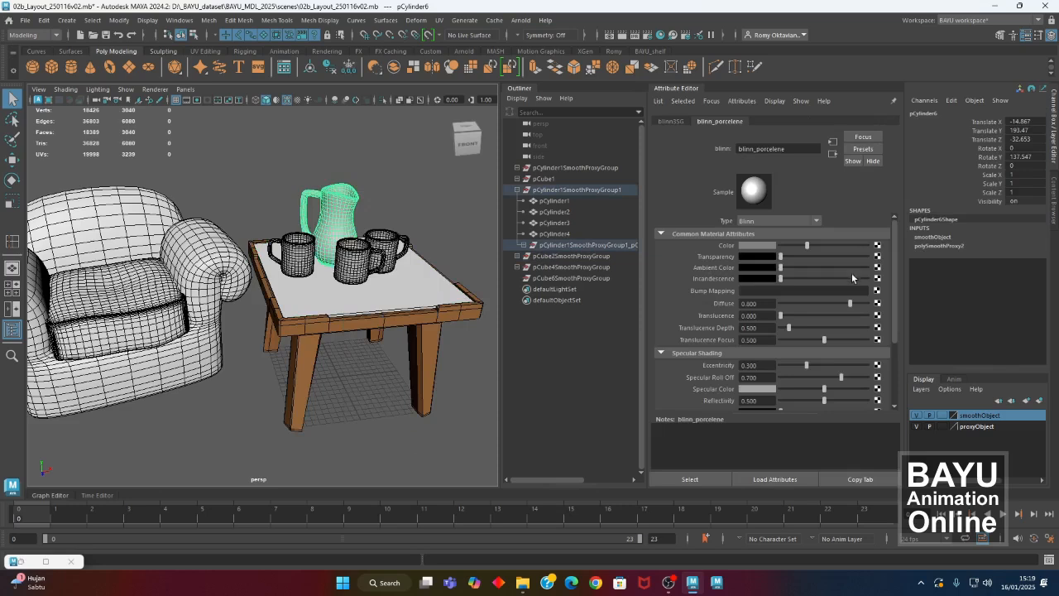
pyautogui.moveTo(806, 366); pyautogui.dragTo(795, 369)
pyautogui.keyDown('alt'); pyautogui.moveTo(323, 222); pyautogui.dragTo(444, 177, button='right'); pyautogui.keyUp('alt')
pyautogui.keyDown('alt'); pyautogui.moveTo(443, 177); pyautogui.dragTo(315, 290, button='middle'); pyautogui.keyUp('alt')
pyautogui.keyDown('alt'); pyautogui.moveTo(314, 290); pyautogui.dragTo(372, 275); pyautogui.keyUp('alt')
pyautogui.moveTo(796, 365); pyautogui.dragTo(922, 379)
pyautogui.moveTo(356, 304)
pyautogui.keyDown('alt'); pyautogui.mouseDown()
pyautogui.moveTo(390, 308)
pyautogui.moveTo(364, 315)
pyautogui.mouseUp(); pyautogui.keyUp('alt')
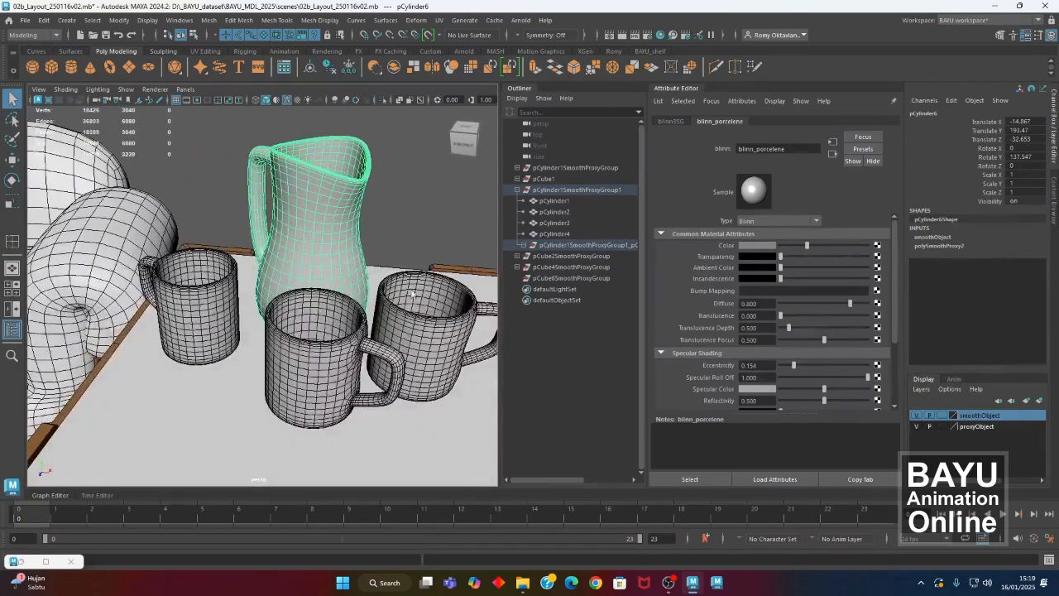
# - Turn off the wireframe overlay on shaded objects and deselect the pitcher
pyautogui.click(286, 101)
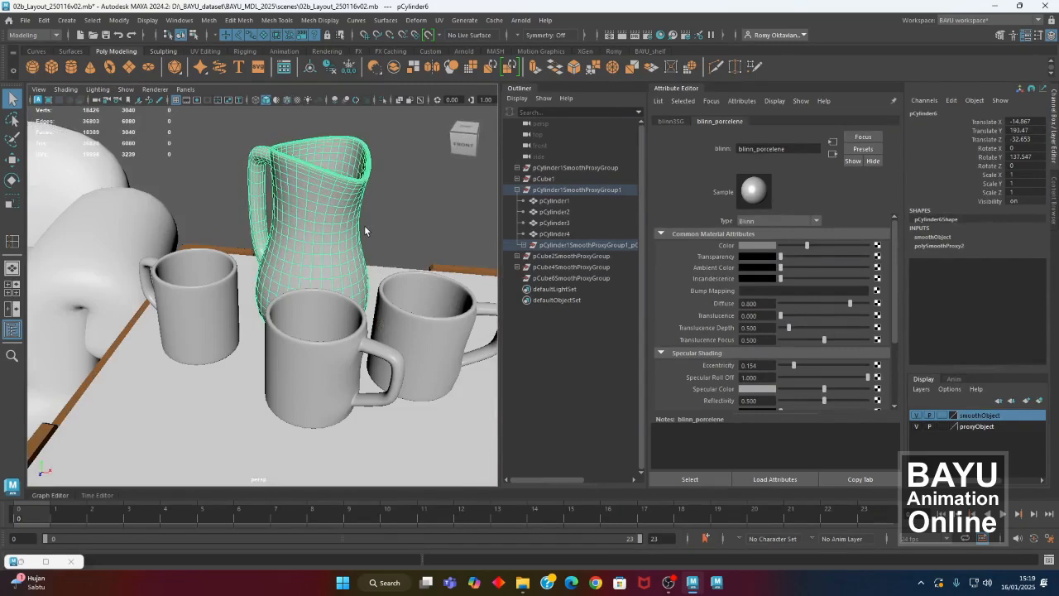
pyautogui.click(402, 208)
pyautogui.keyDown('alt'); pyautogui.moveTo(397, 263); pyautogui.dragTo(331, 244); pyautogui.keyUp('alt')
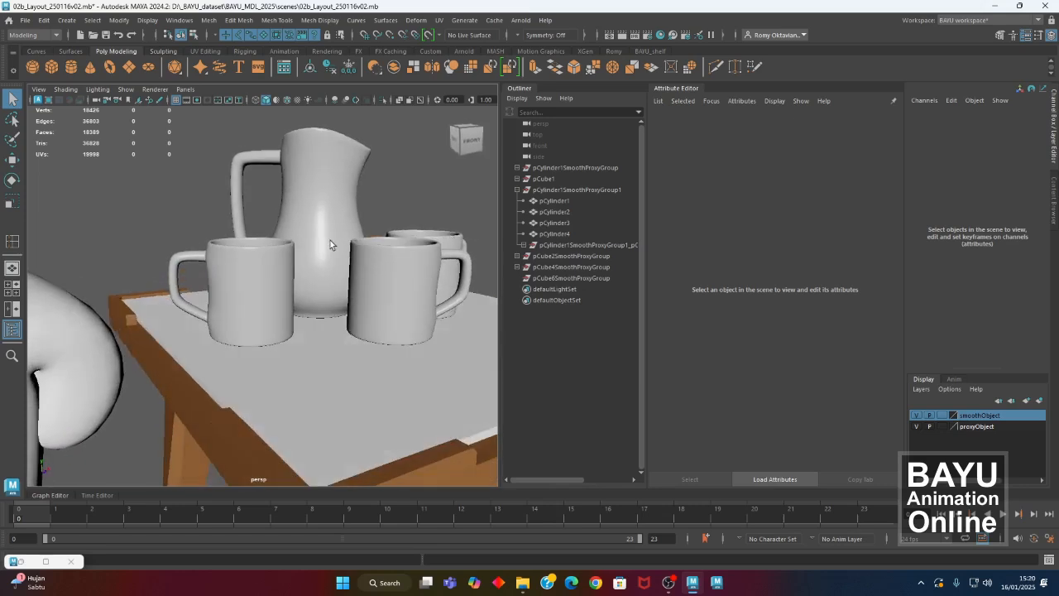
# - Brighten the specular color of the pitcher's blinn_porcelene material to a light gray
pyautogui.click(338, 203)
pyautogui.moveTo(403, 164); pyautogui.dragTo(414, 433, button='right')
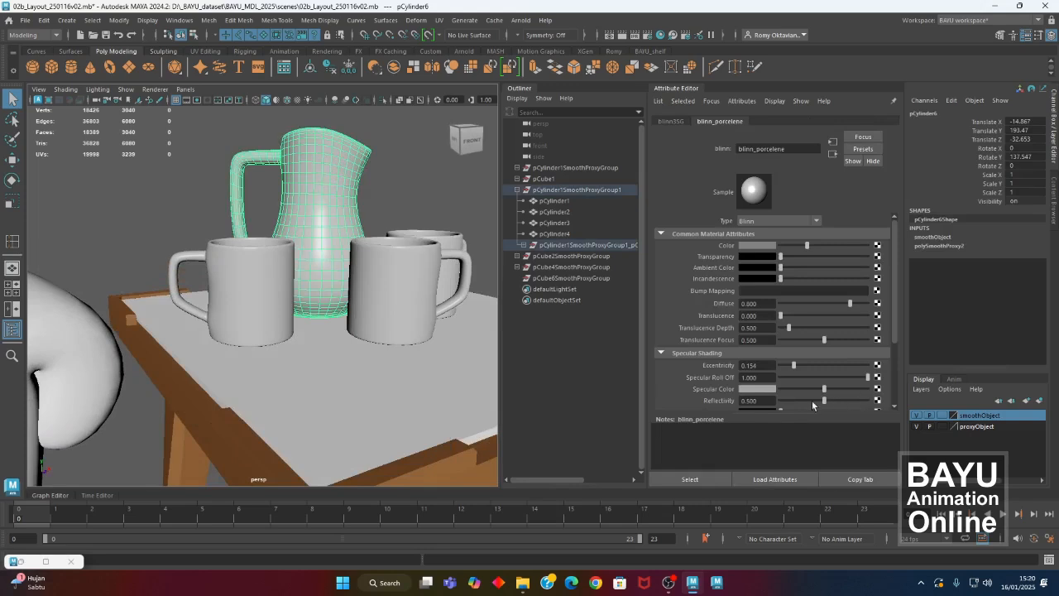
pyautogui.moveTo(824, 393)
pyautogui.mouseDown()
pyautogui.moveTo(878, 394)
pyautogui.moveTo(830, 394)
pyautogui.moveTo(844, 395)
pyautogui.mouseUp()
pyautogui.keyDown('alt'); pyautogui.moveTo(408, 396); pyautogui.dragTo(334, 296); pyautogui.keyUp('alt')
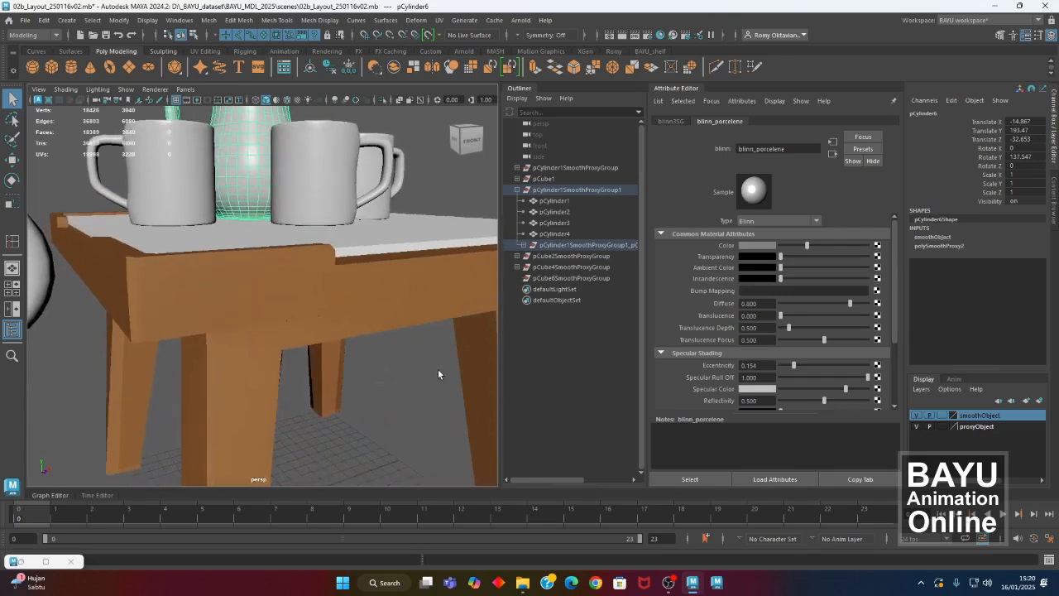
# - Set the reflectivity of the table frame's blinn_Wooden material to 0.100
pyautogui.click(480, 381)
pyautogui.moveTo(437, 181); pyautogui.dragTo(445, 453, button='right')
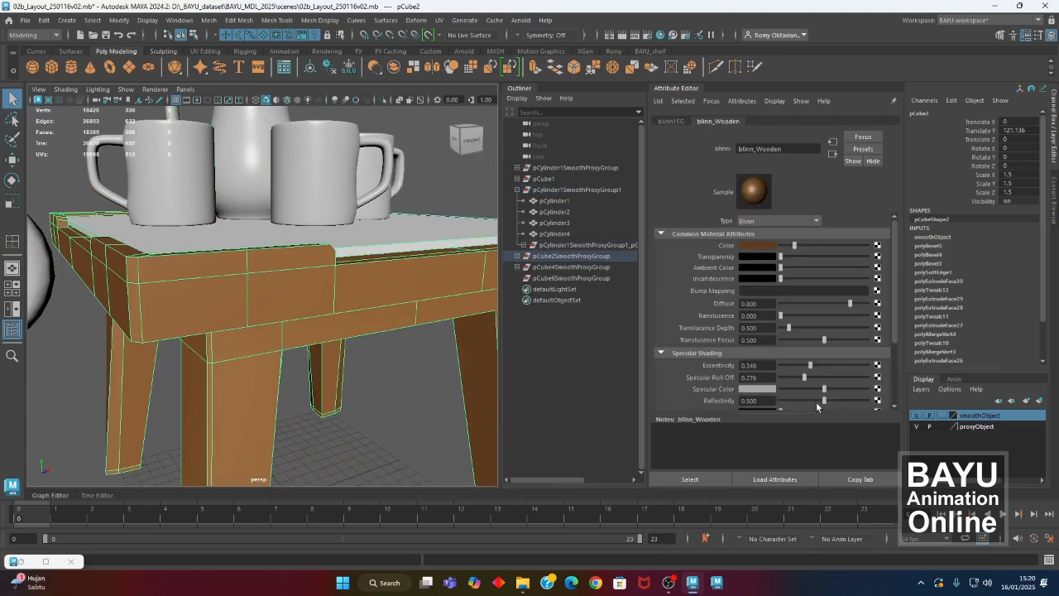
pyautogui.moveTo(824, 401); pyautogui.dragTo(793, 404)
pyautogui.doubleClick(767, 402)
pyautogui.write('0.100')
pyautogui.press('Return')
# - Select a mug and review the specular shading settings of its blinn_porcelene material
pyautogui.click(387, 110)
pyautogui.click(335, 149)
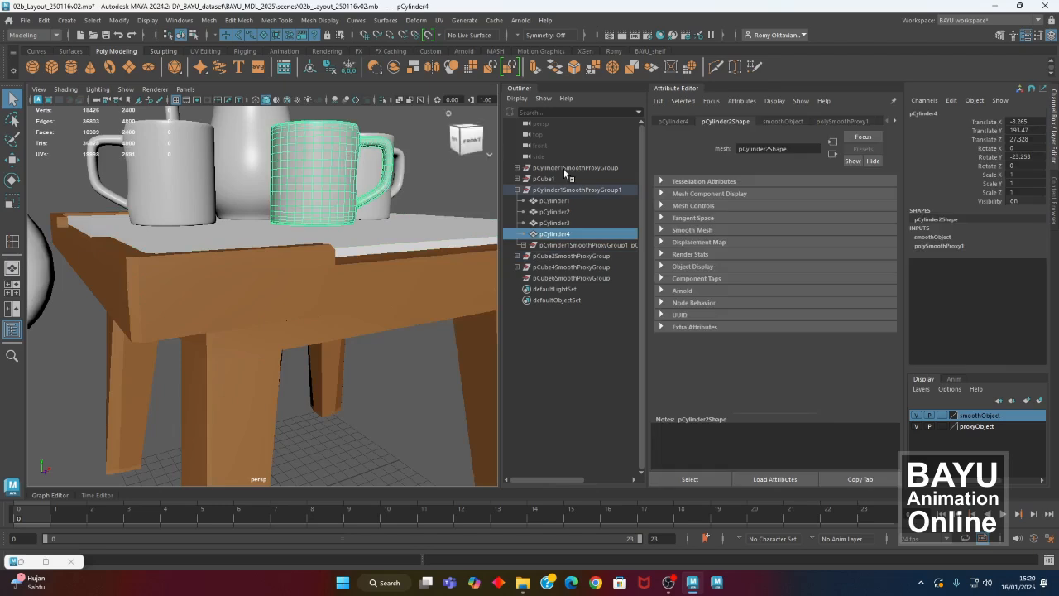
pyautogui.moveTo(423, 182); pyautogui.dragTo(420, 451, button='right')
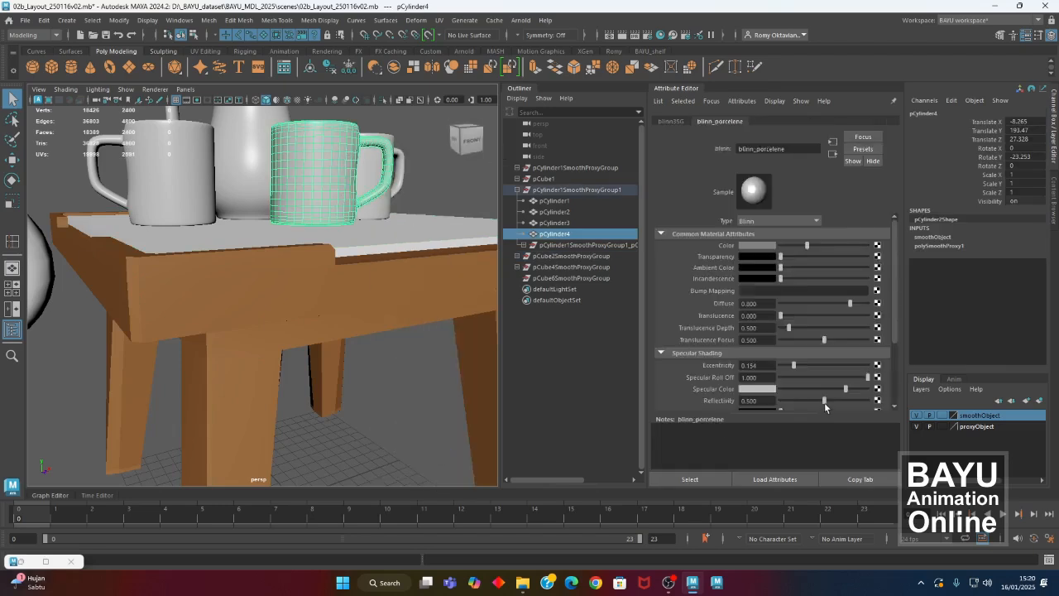
# - Set the armchair's blinn_fabric material to zero reflectivity, zero specular roll off and a black specular color
pyautogui.keyDown('alt'); pyautogui.moveTo(305, 351); pyautogui.dragTo(167, 311); pyautogui.keyUp('alt')
pyautogui.click(130, 239)
pyautogui.moveTo(185, 179); pyautogui.dragTo(204, 448, button='right')
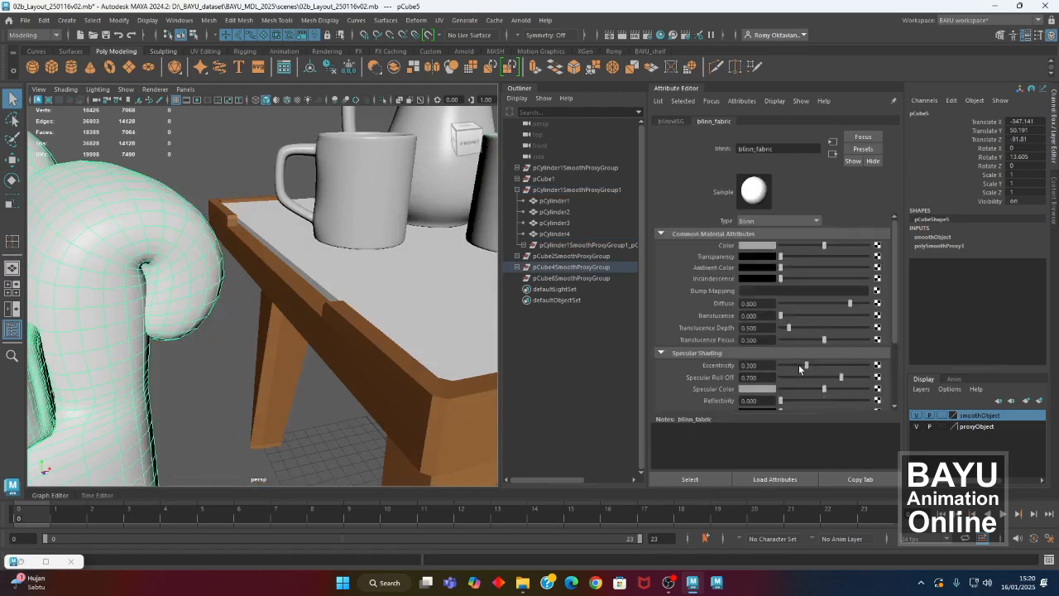
pyautogui.moveTo(840, 378)
pyautogui.mouseDown()
pyautogui.moveTo(750, 378)
pyautogui.moveTo(757, 387)
pyautogui.mouseUp()
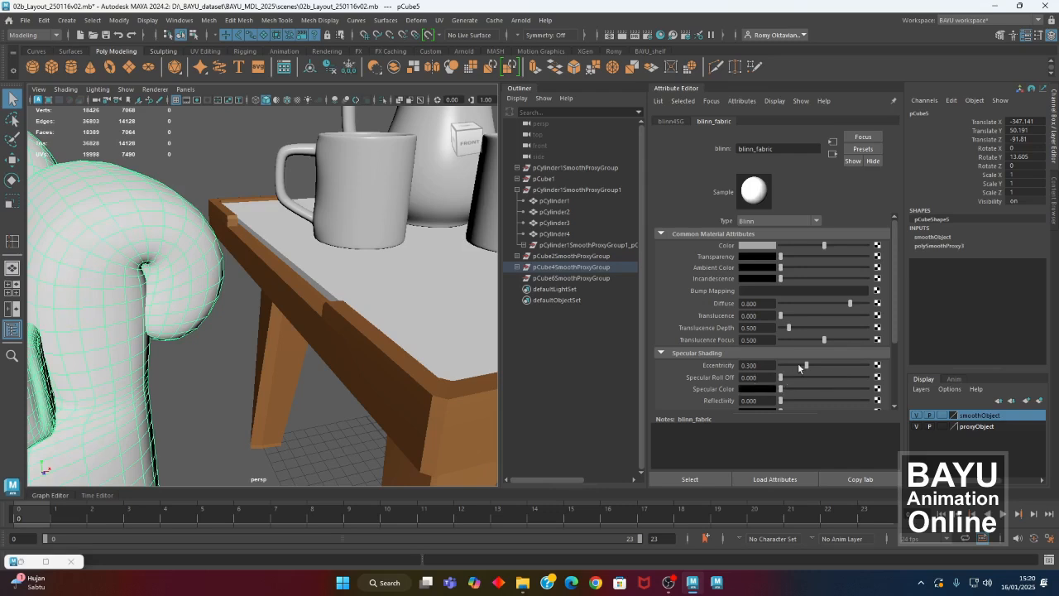
# - Set the armchair's blinn_fabric color to a dark blue with hue 210 and saturation about 0.417
pyautogui.keyDown('alt'); pyautogui.moveTo(277, 286); pyautogui.dragTo(331, 319); pyautogui.keyUp('alt')
pyautogui.keyDown('alt'); pyautogui.moveTo(331, 320); pyautogui.dragTo(246, 317, button='right'); pyautogui.keyUp('alt')
pyautogui.moveTo(806, 247); pyautogui.dragTo(797, 247)
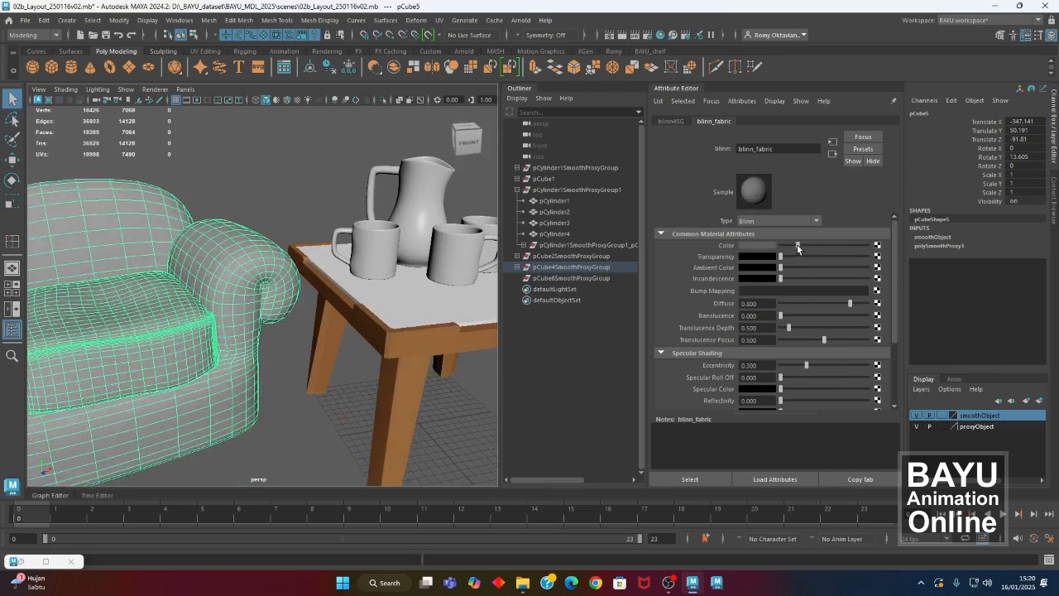
pyautogui.click(763, 247)
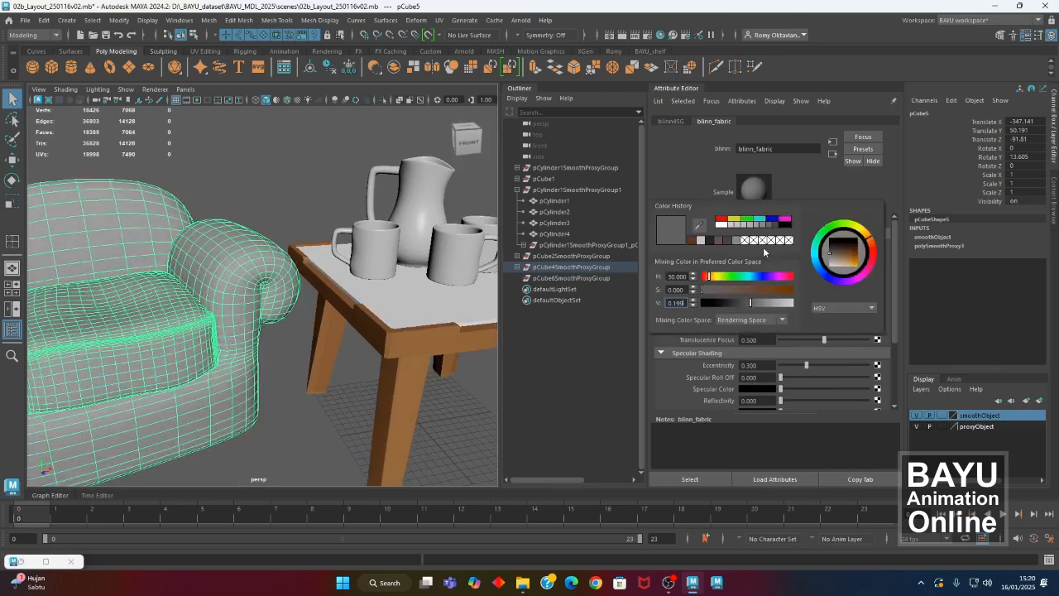
pyautogui.moveTo(712, 280); pyautogui.dragTo(740, 291)
pyautogui.click(760, 290)
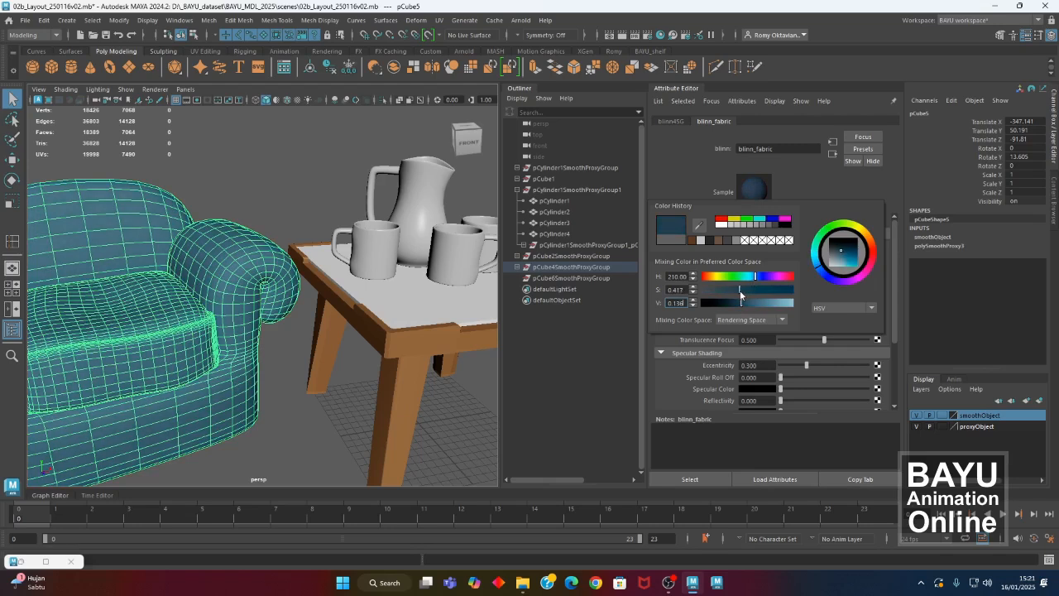
# - Examine the colored armchair and table, and review the specular shading settings of the armchair's blinn_fabric material
pyautogui.click(263, 175)
pyautogui.keyDown('alt'); pyautogui.moveTo(263, 175); pyautogui.dragTo(348, 233); pyautogui.keyUp('alt')
pyautogui.scroll(4, 347, 233)
pyautogui.keyDown('alt'); pyautogui.moveTo(374, 347); pyautogui.dragTo(424, 351, button='middle'); pyautogui.keyUp('alt')
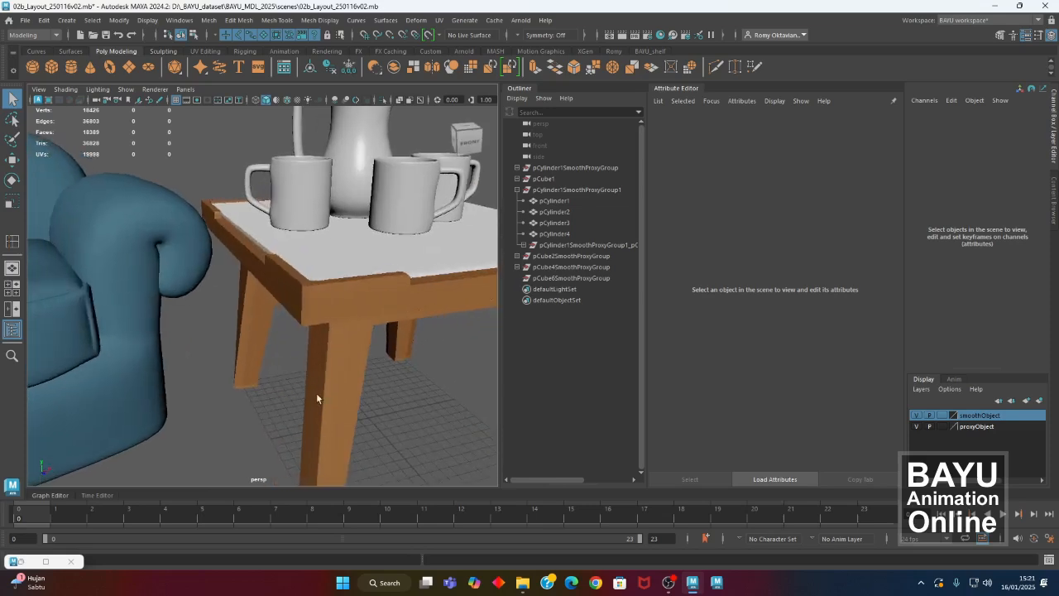
pyautogui.click(317, 393)
pyautogui.keyDown('alt'); pyautogui.moveTo(374, 308); pyautogui.dragTo(320, 371, button='middle'); pyautogui.keyUp('alt')
pyautogui.keyDown('alt'); pyautogui.moveTo(214, 312); pyautogui.dragTo(260, 292, button='middle'); pyautogui.keyUp('alt')
pyautogui.click(176, 258)
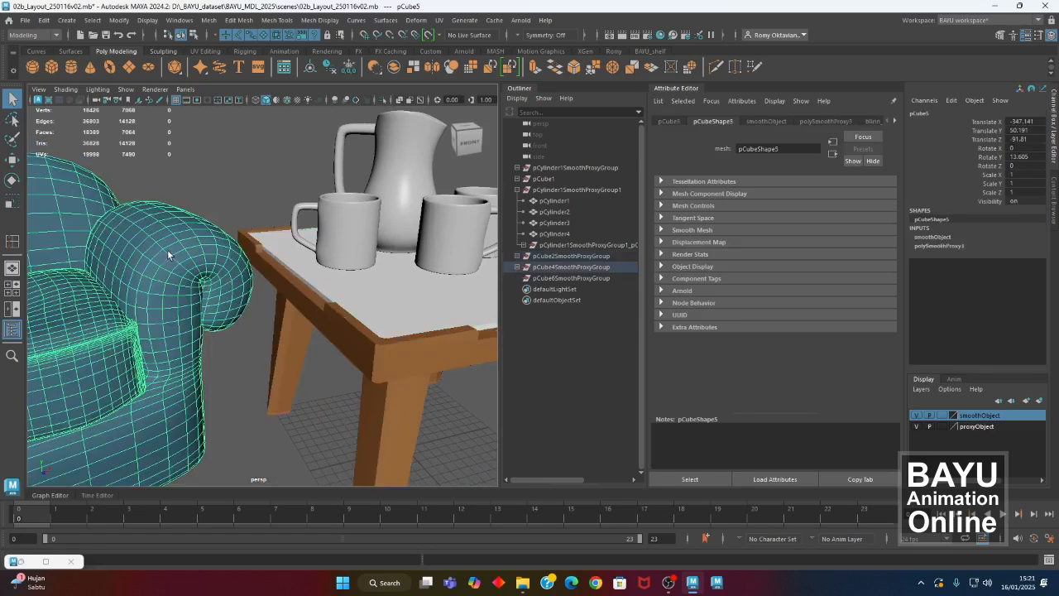
pyautogui.moveTo(252, 147); pyautogui.dragTo(258, 421, button='right')
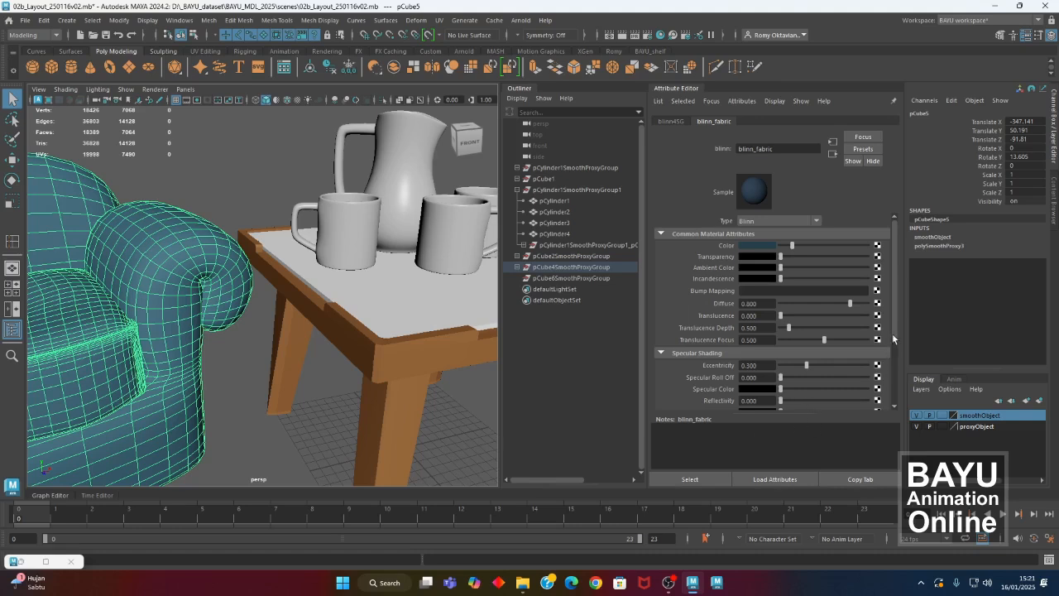
pyautogui.scroll(-2, 896, 339)
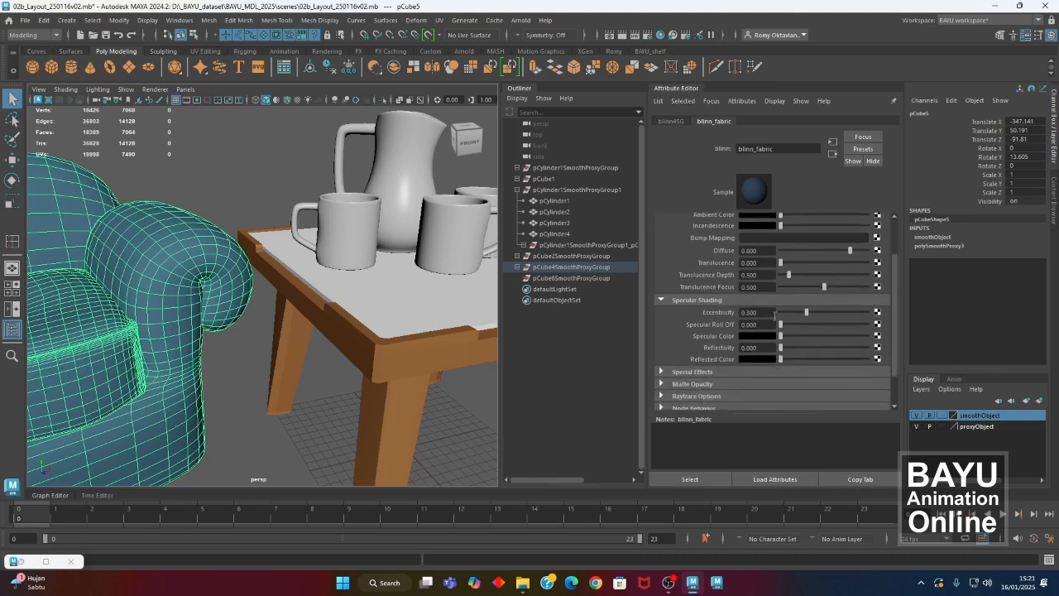
# - Set the color of the tabletop's blinn_glasses material to a dark gray with a value of 0.1
pyautogui.keyDown('alt'); pyautogui.moveTo(248, 343); pyautogui.dragTo(356, 218); pyautogui.keyUp('alt')
pyautogui.click(386, 315)
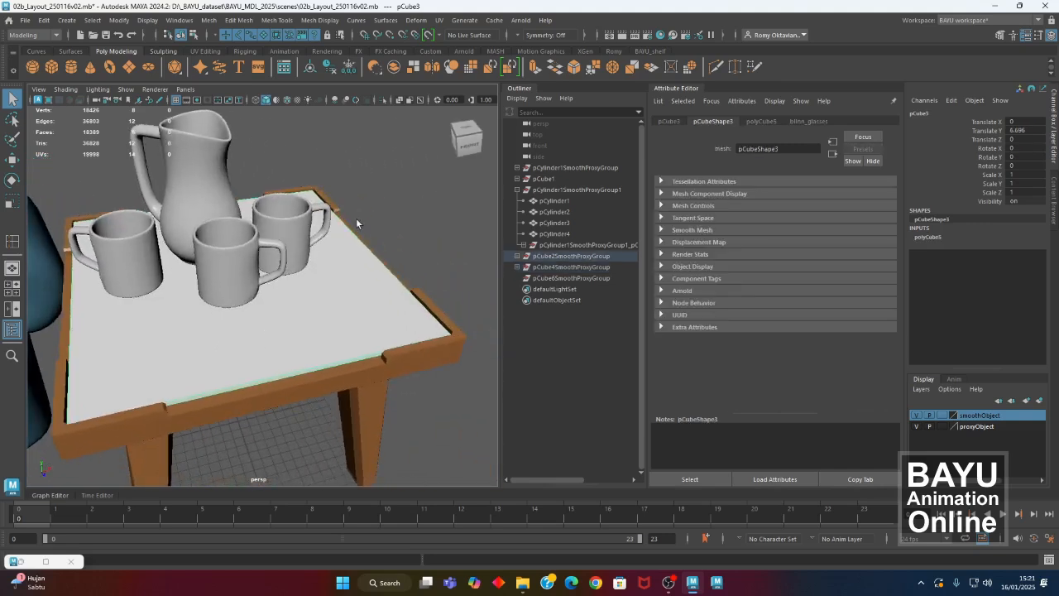
pyautogui.click(810, 122)
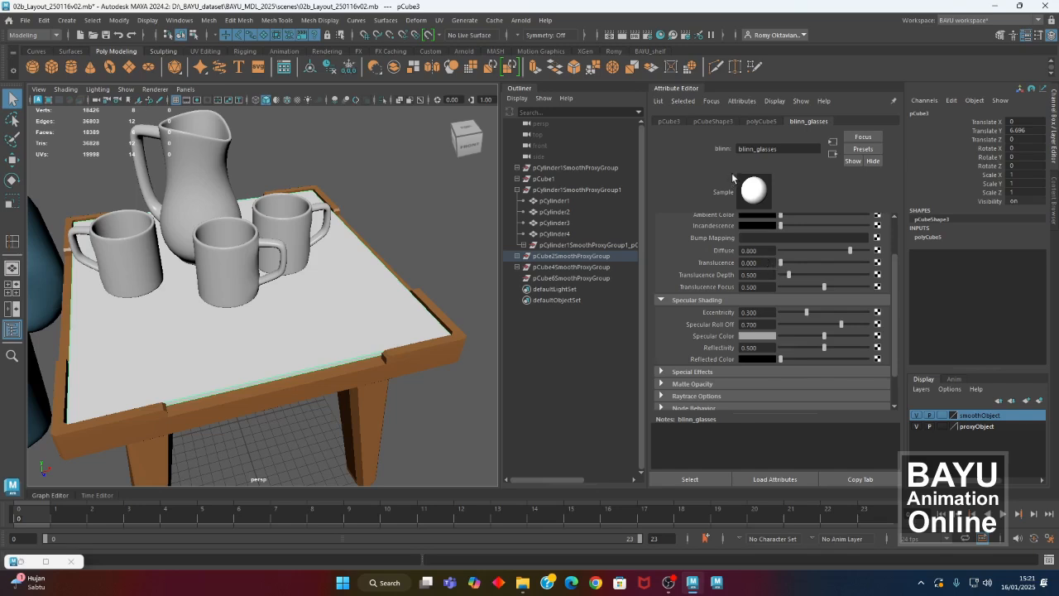
pyautogui.moveTo(897, 298); pyautogui.dragTo(897, 240)
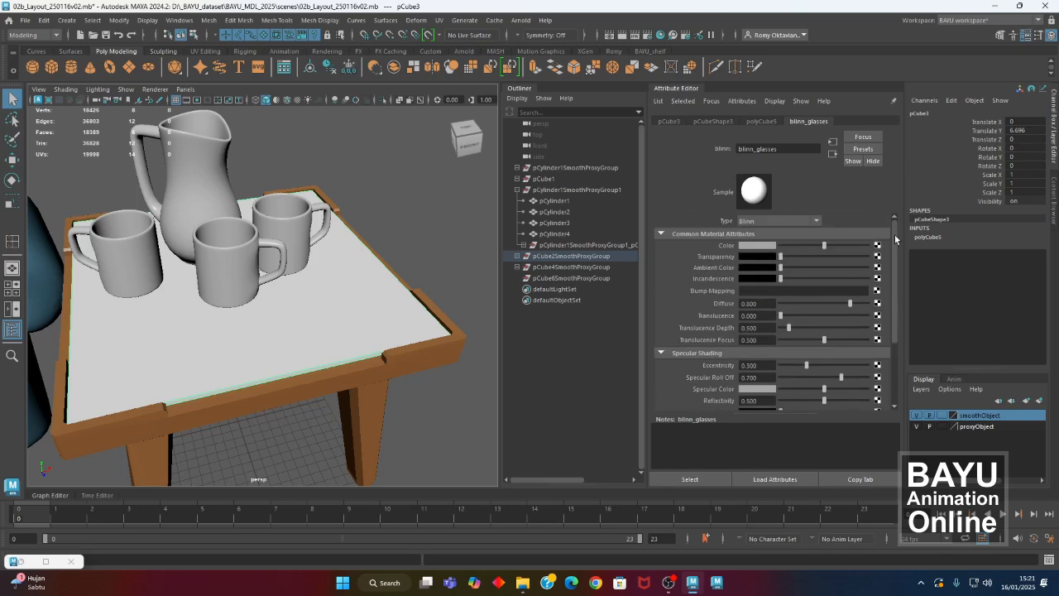
pyautogui.moveTo(822, 245); pyautogui.dragTo(795, 246)
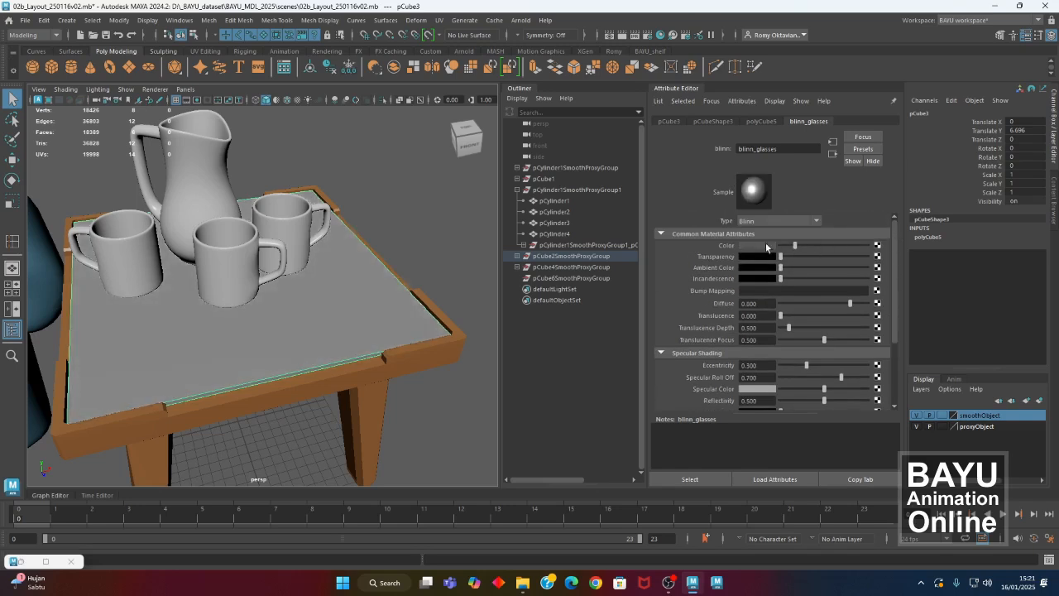
pyautogui.click(765, 245)
pyautogui.doubleClick(684, 300)
pyautogui.write('1')
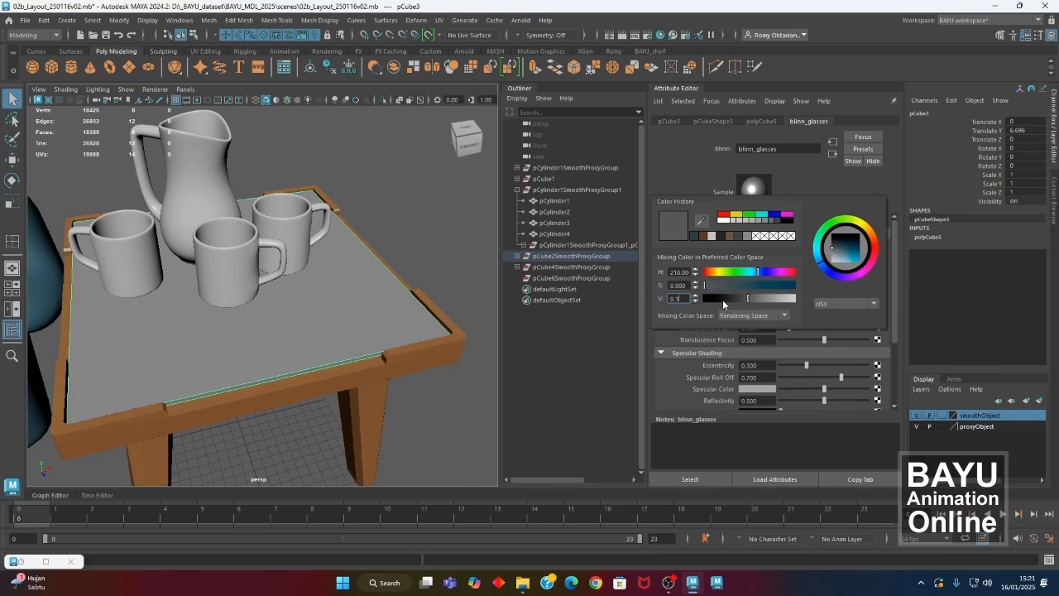
pyautogui.press('Return')
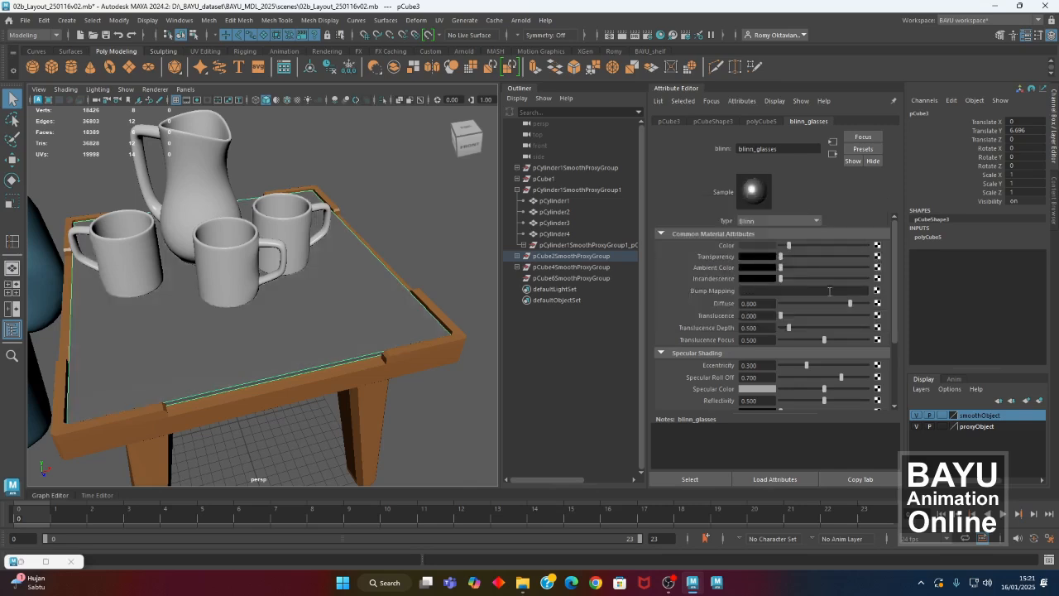
# - Set the transparency of the tabletop's blinn_glasses material to a dark gray so it is slightly see-through
pyautogui.moveTo(782, 261); pyautogui.dragTo(835, 266)
pyautogui.click(765, 256)
pyautogui.click(776, 237)
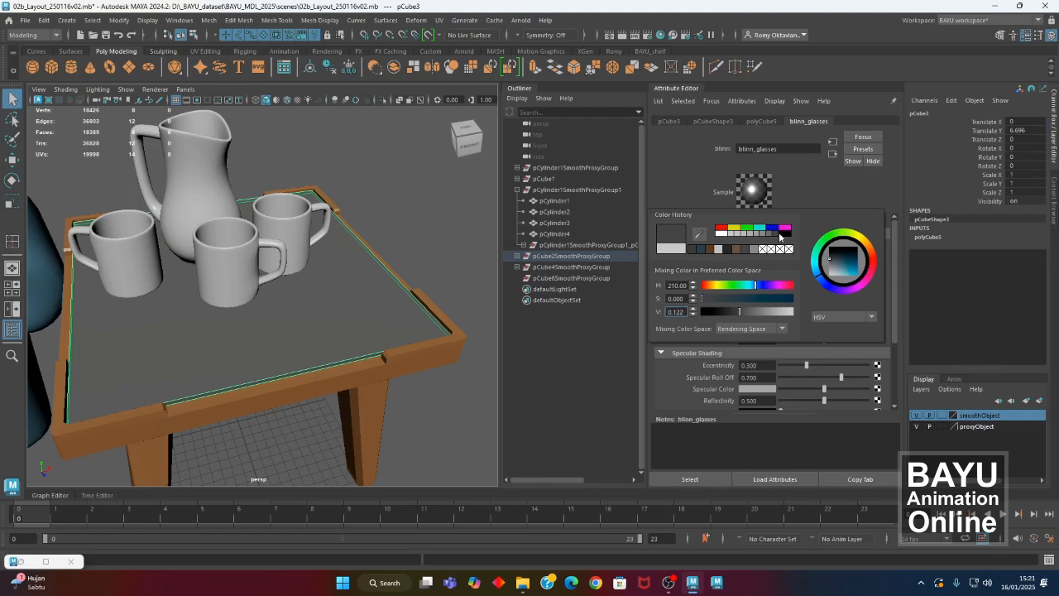
pyautogui.click(780, 237)
pyautogui.click(775, 236)
pyautogui.click(781, 235)
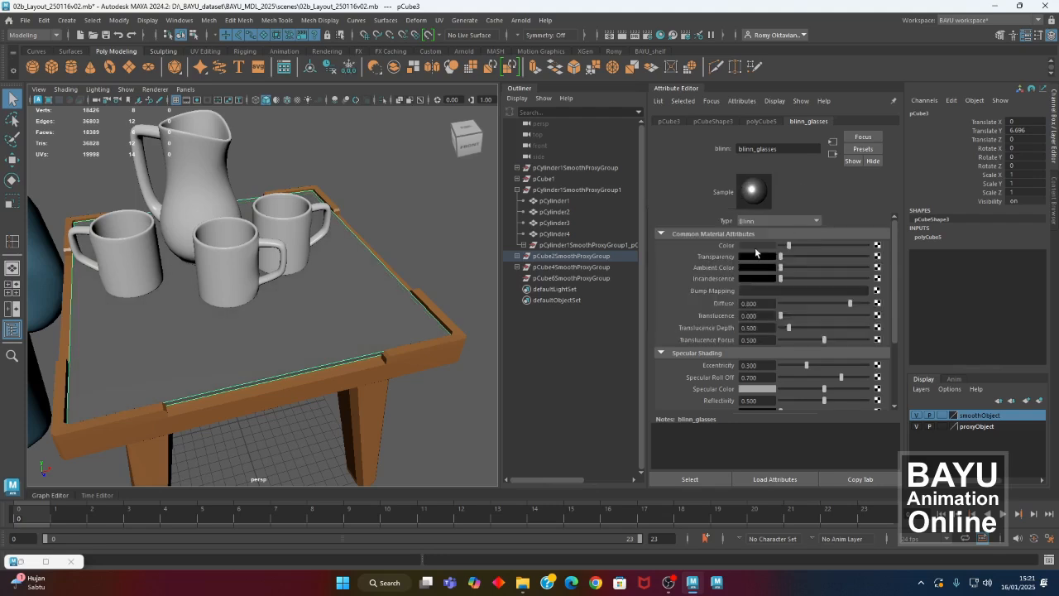
pyautogui.click(746, 261)
pyautogui.click(756, 257)
pyautogui.click(769, 233)
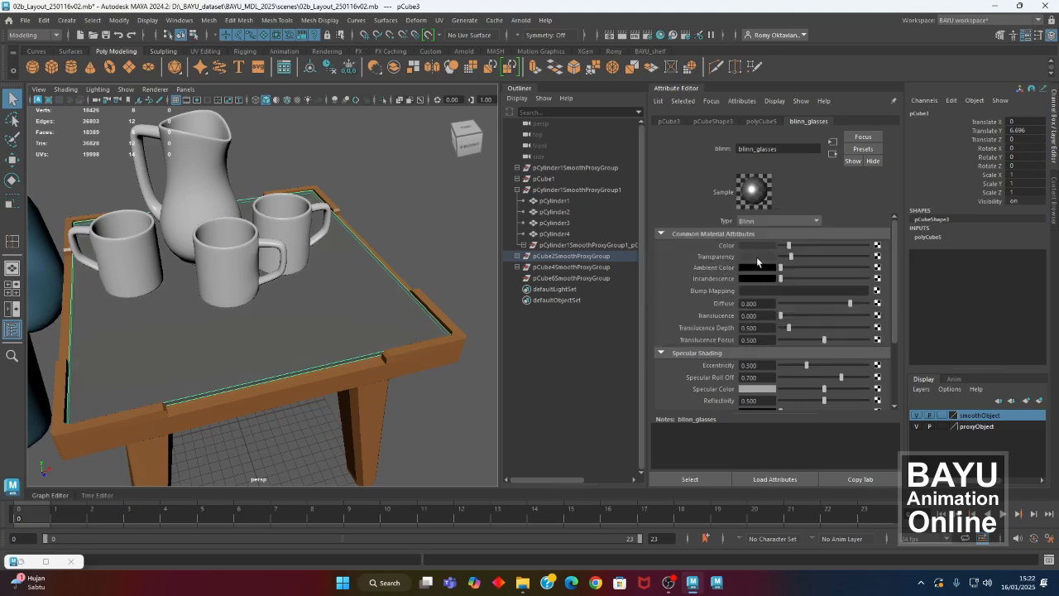
pyautogui.click(757, 257)
# - Set the reflectivity of the tabletop's blinn_glasses material to 0.85 and its specular color value to 0.8
pyautogui.click(766, 401)
pyautogui.press('BackSpace')
pyautogui.press('Return')
pyautogui.click(763, 389)
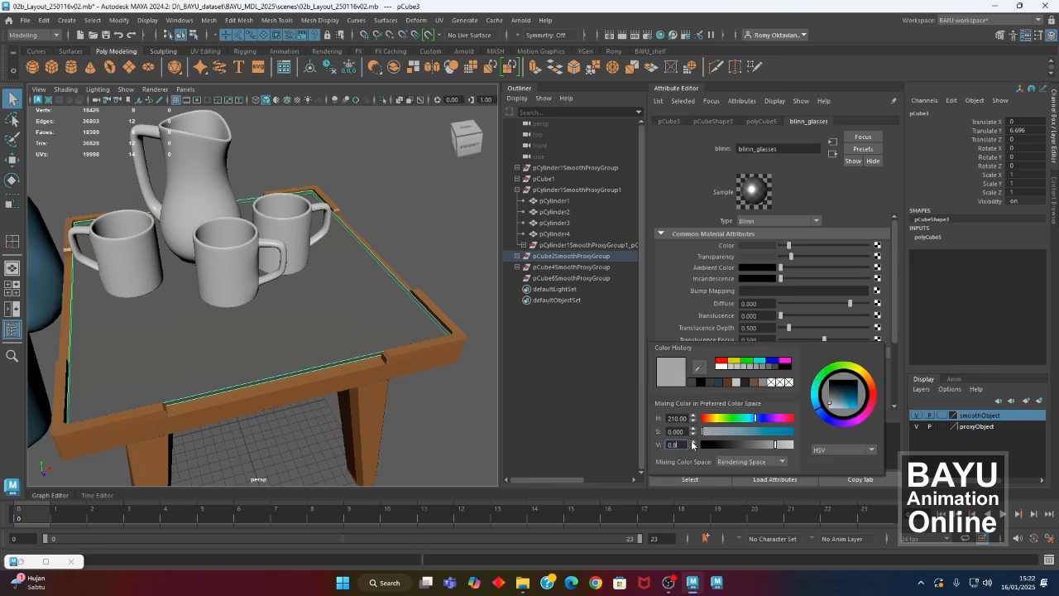
pyautogui.press('Return')
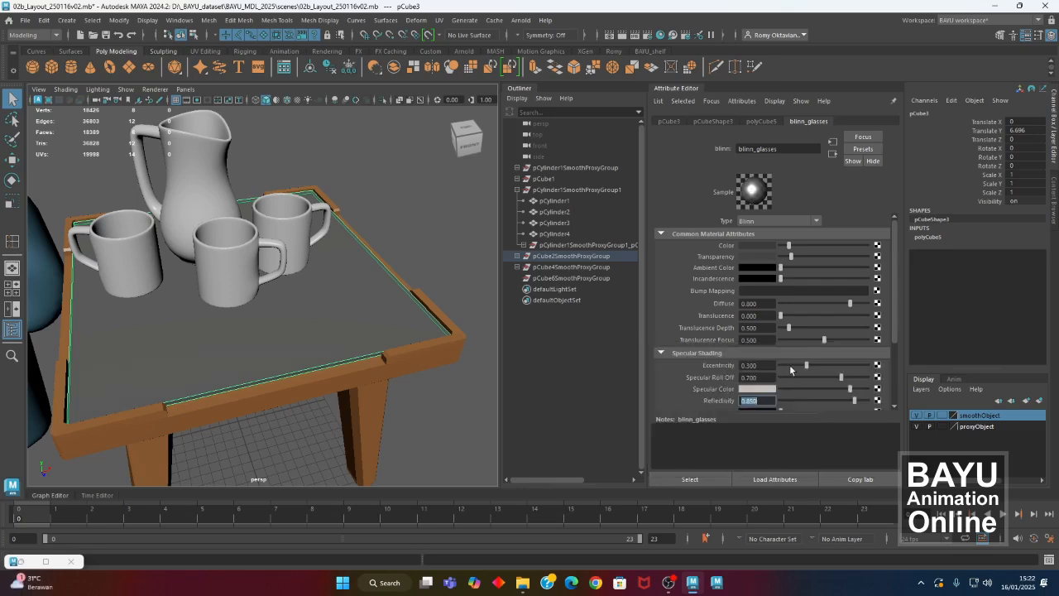
# - Set the eccentricity of the tabletop's blinn_glasses material to 0.15 and its specular roll off to 1
pyautogui.click(761, 365)
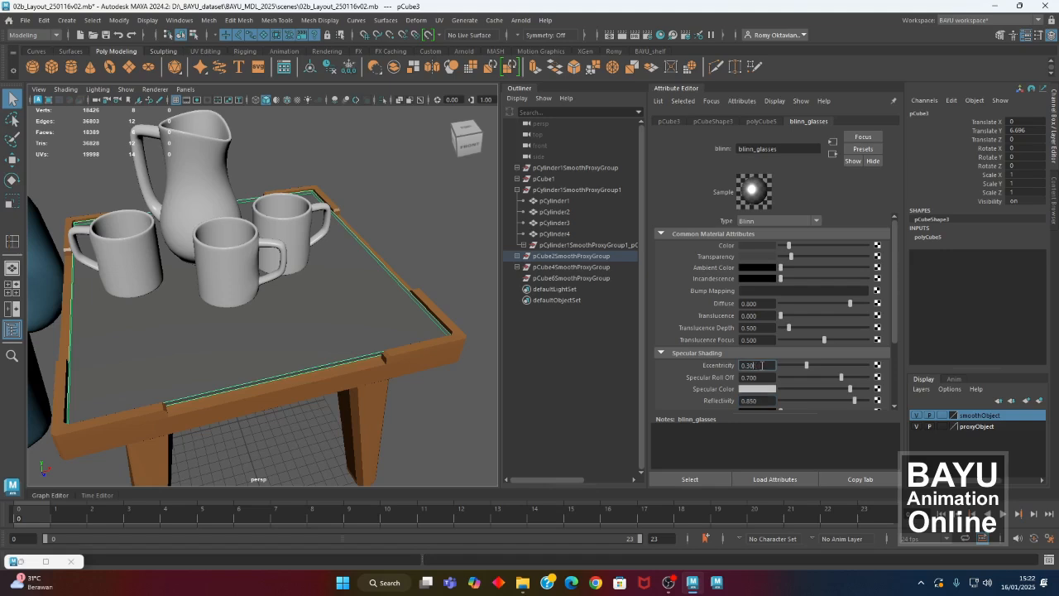
pyautogui.write('0.15')
pyautogui.press('Return')
pyautogui.moveTo(841, 377); pyautogui.dragTo(882, 382)
pyautogui.click(768, 377)
pyautogui.doubleClick(768, 377)
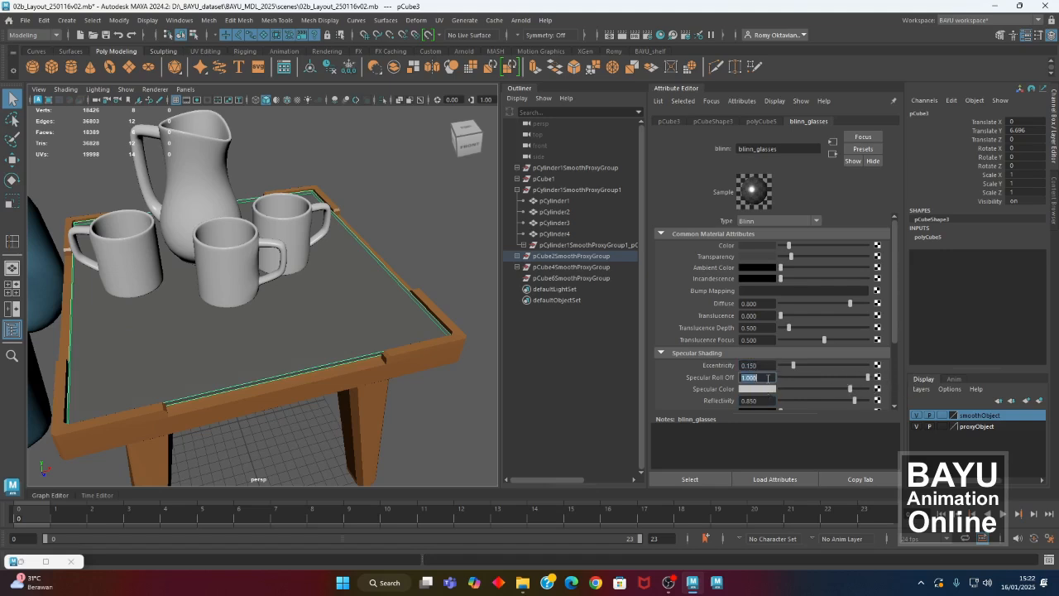
pyautogui.write('0.5')
pyautogui.press('Return')
pyautogui.write('1')
pyautogui.press('Return')
# - Examine the shading of the tabletop from several angles and select the armchair's seat cushion
pyautogui.click(417, 233)
pyautogui.keyDown('alt'); pyautogui.moveTo(253, 325); pyautogui.dragTo(317, 308, button='middle'); pyautogui.keyUp('alt')
pyautogui.keyDown('alt'); pyautogui.moveTo(318, 308); pyautogui.dragTo(360, 302); pyautogui.keyUp('alt')
pyautogui.keyDown('alt'); pyautogui.moveTo(361, 302); pyautogui.dragTo(177, 298, button='right'); pyautogui.keyUp('alt')
pyautogui.keyDown('alt'); pyautogui.moveTo(217, 311); pyautogui.dragTo(303, 318, button='middle'); pyautogui.keyUp('alt')
pyautogui.keyDown('alt'); pyautogui.moveTo(291, 333); pyautogui.dragTo(329, 333); pyautogui.keyUp('alt')
pyautogui.moveTo(344, 338)
pyautogui.keyDown('alt'); pyautogui.mouseDown(button='middle')
pyautogui.moveTo(338, 352)
pyautogui.moveTo(346, 344)
pyautogui.mouseUp(button='middle'); pyautogui.keyUp('alt')
pyautogui.keyDown('alt'); pyautogui.moveTo(399, 346); pyautogui.dragTo(280, 407); pyautogui.keyUp('alt')
pyautogui.click(220, 321)
pyautogui.keyDown('alt'); pyautogui.moveTo(183, 421); pyautogui.dragTo(242, 426, button='right'); pyautogui.keyUp('alt')
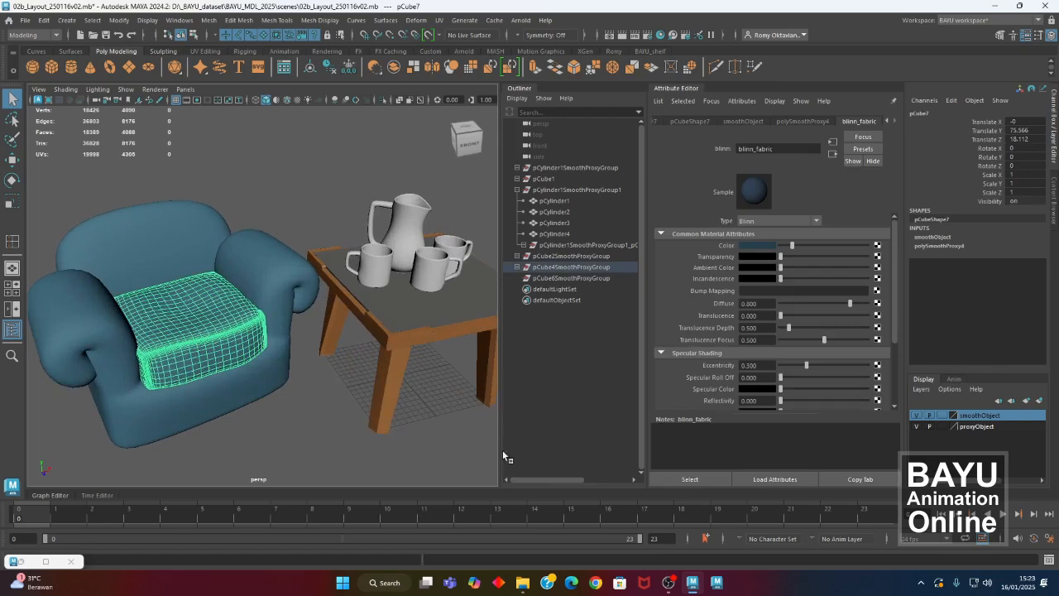
# - Switch to the web browser and search Bing images for "flanel texture"
pyautogui.click(577, 584)
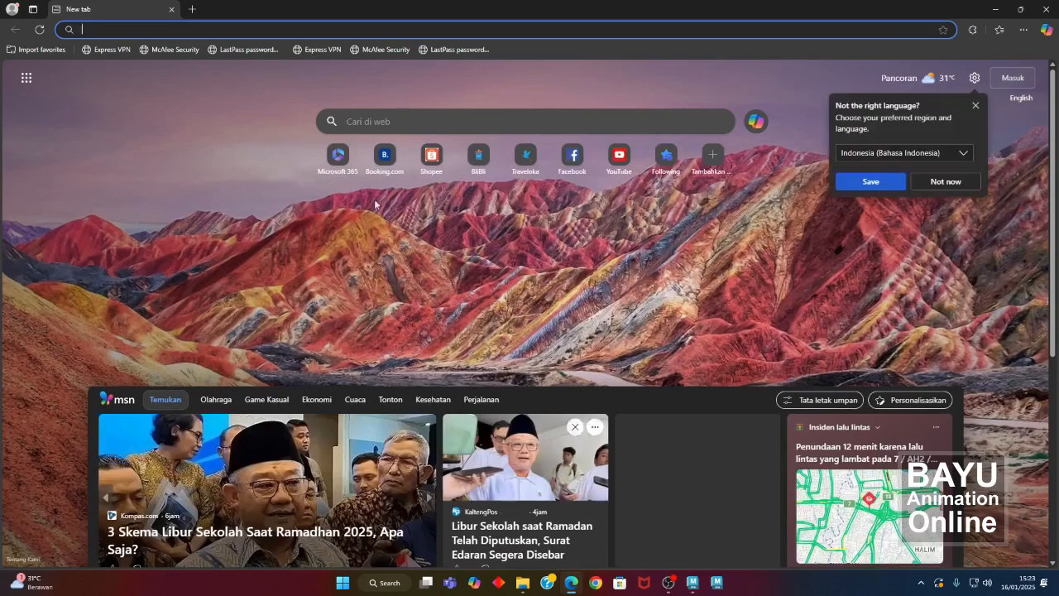
pyautogui.click(150, 32)
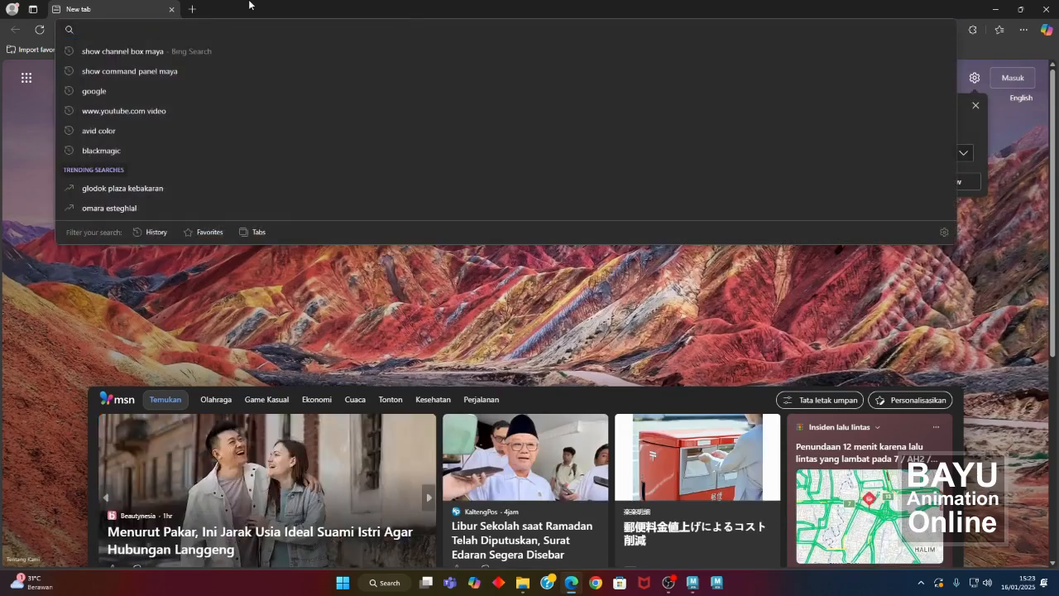
pyautogui.write('fla')
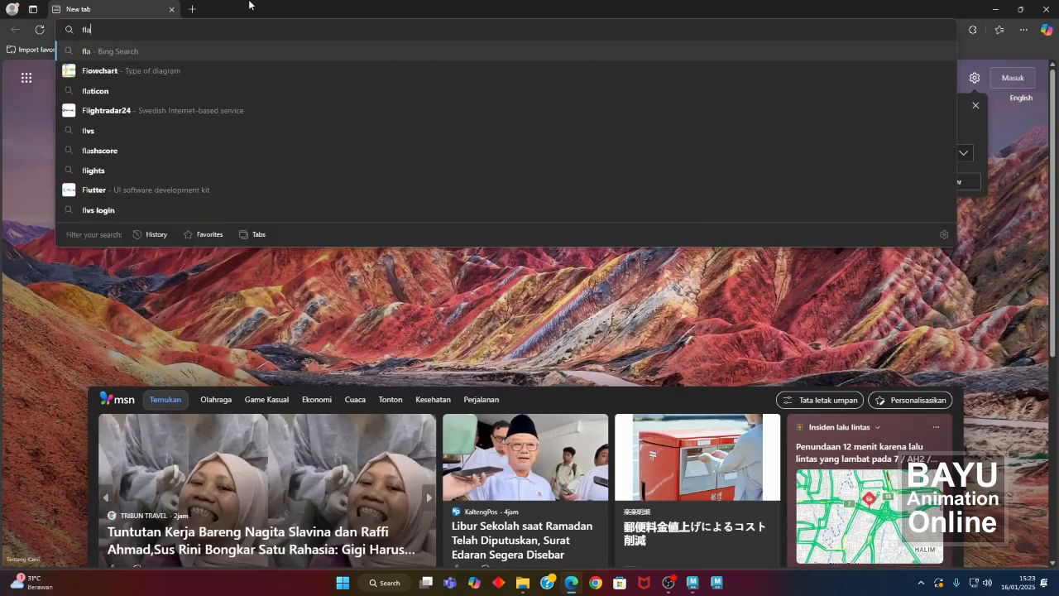
pyautogui.write('nel tex')
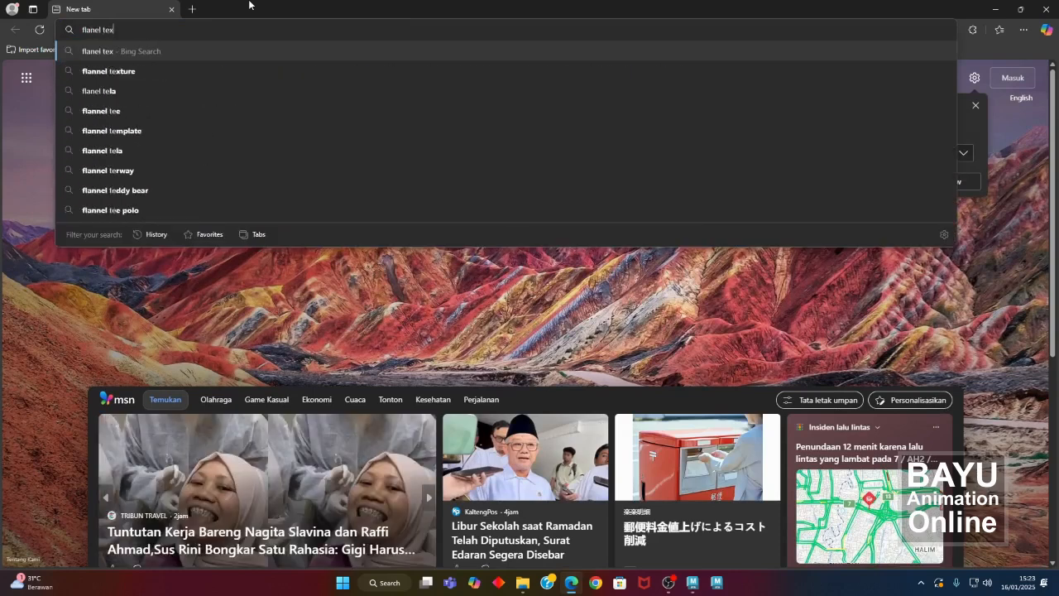
pyautogui.write('ture')
pyautogui.press('Return')
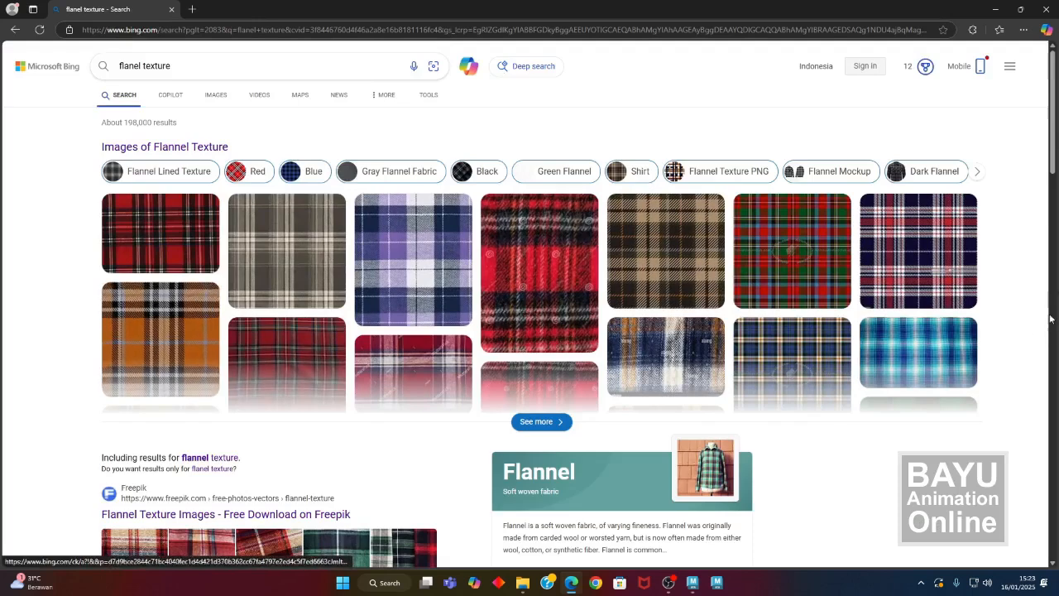
pyautogui.moveTo(1051, 157); pyautogui.dragTo(1036, 137)
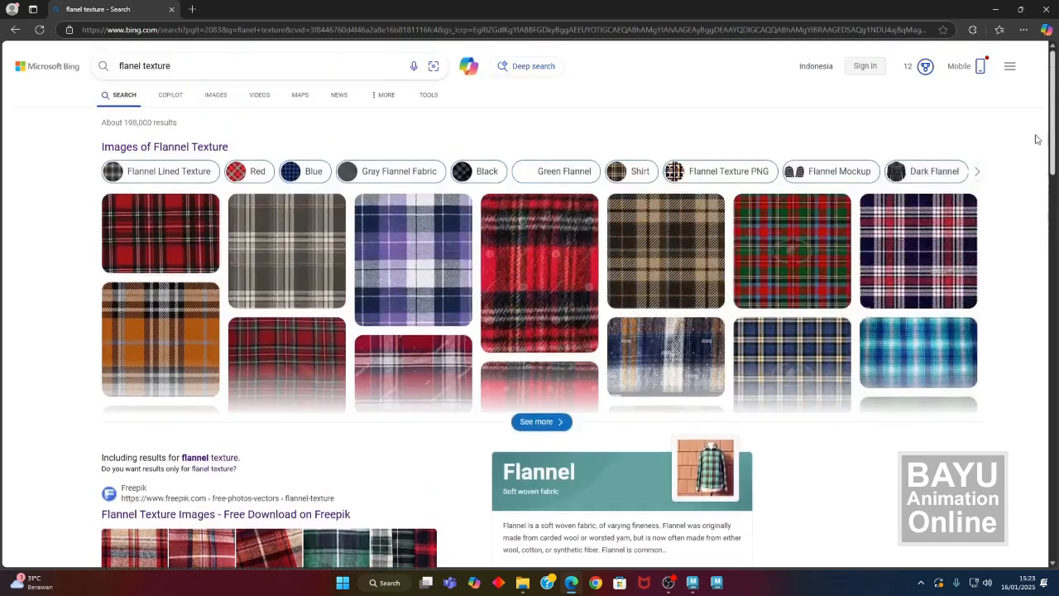
pyautogui.click(217, 97)
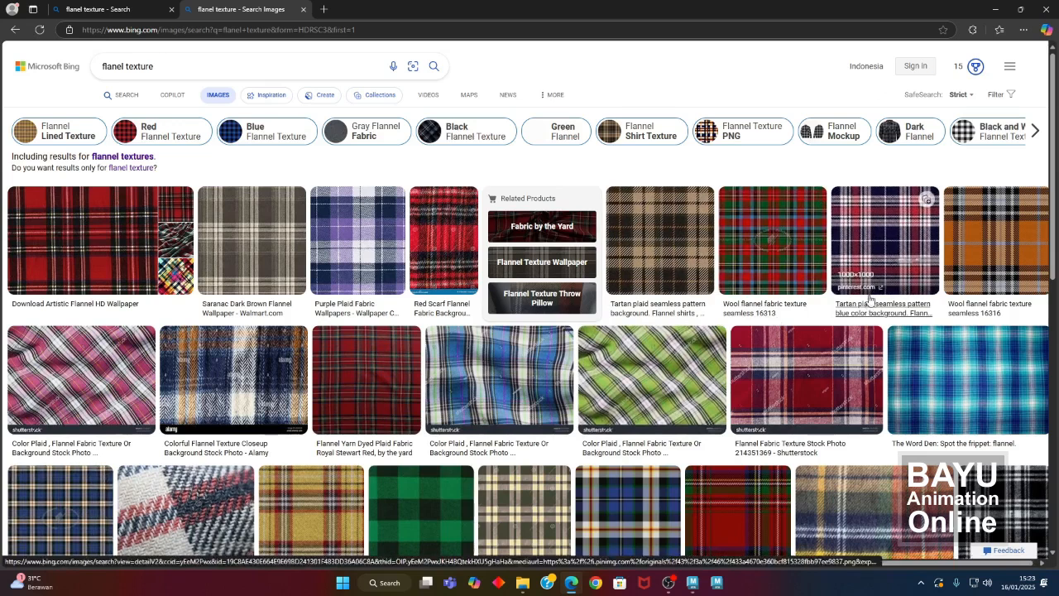
# - Open the 1000 × 1000 blue and red tartan image and choose the BAYU_MDL_2025 project's sourceimages folder for saving it
pyautogui.click(882, 252)
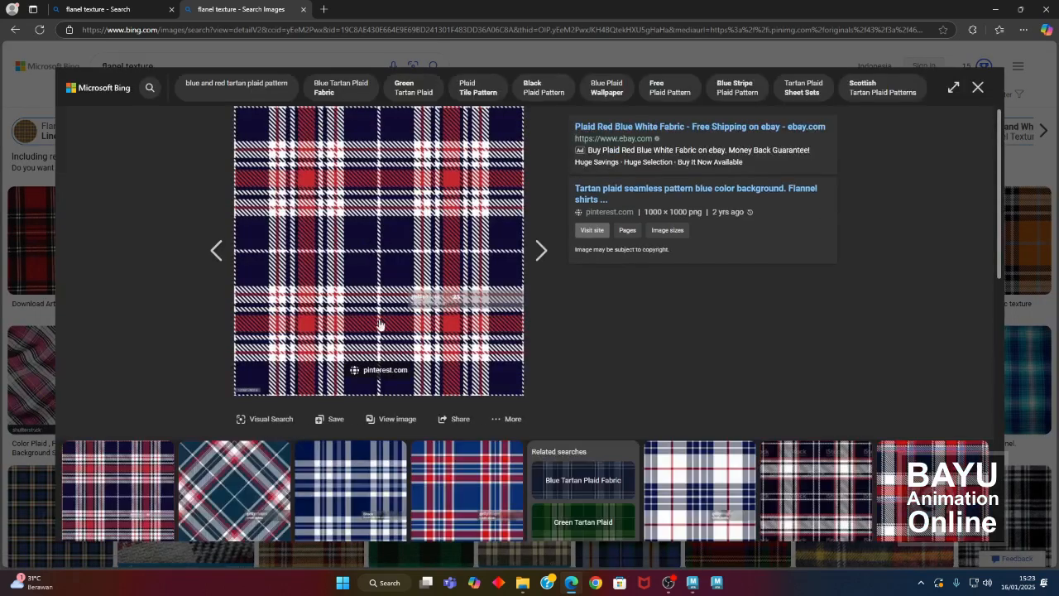
pyautogui.rightClick(366, 220)
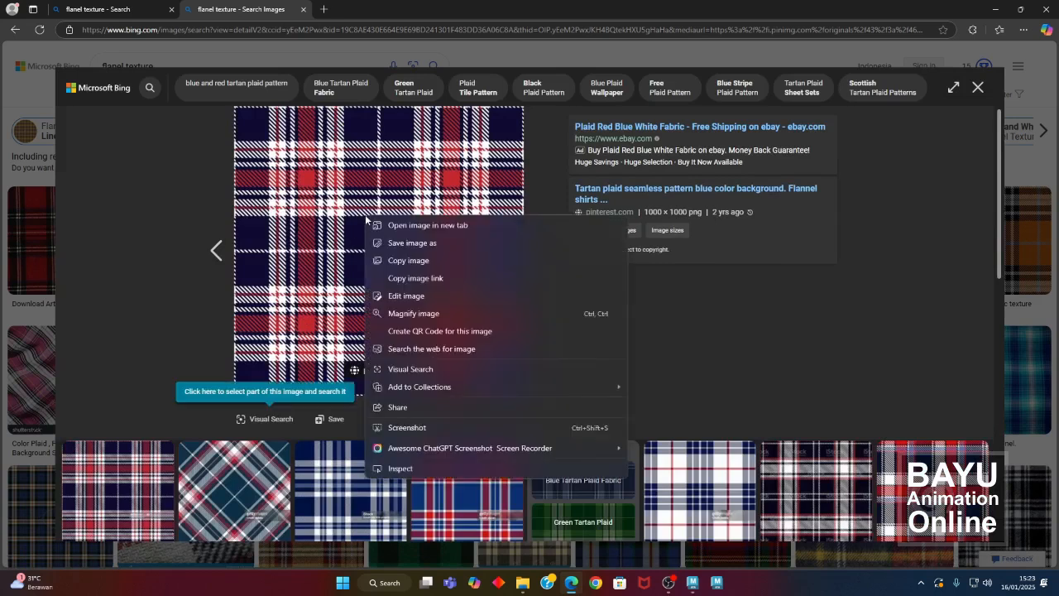
pyautogui.click(411, 242)
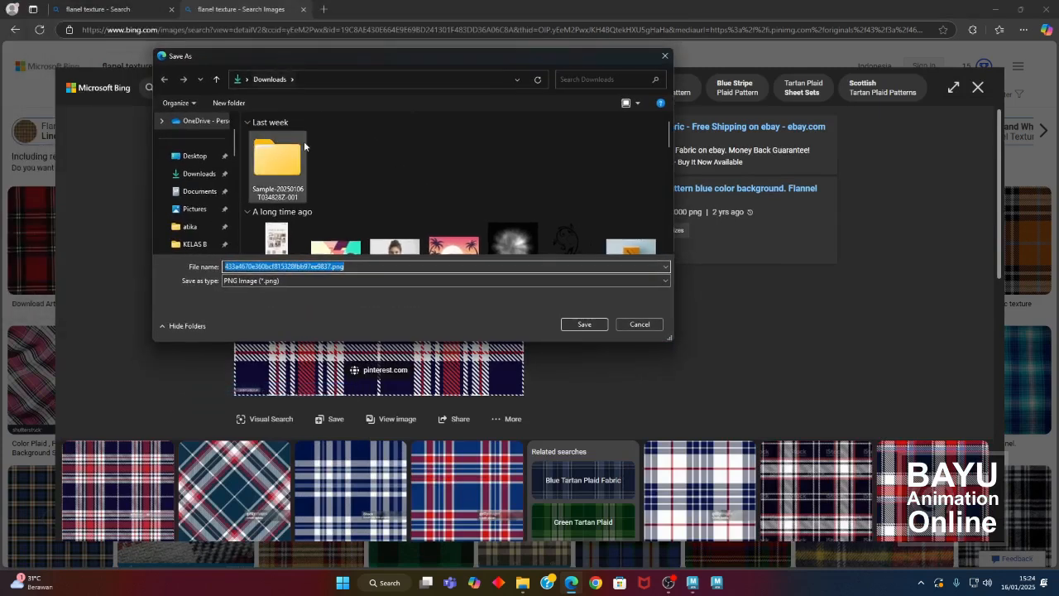
pyautogui.moveTo(235, 149); pyautogui.dragTo(234, 205)
pyautogui.click(217, 211)
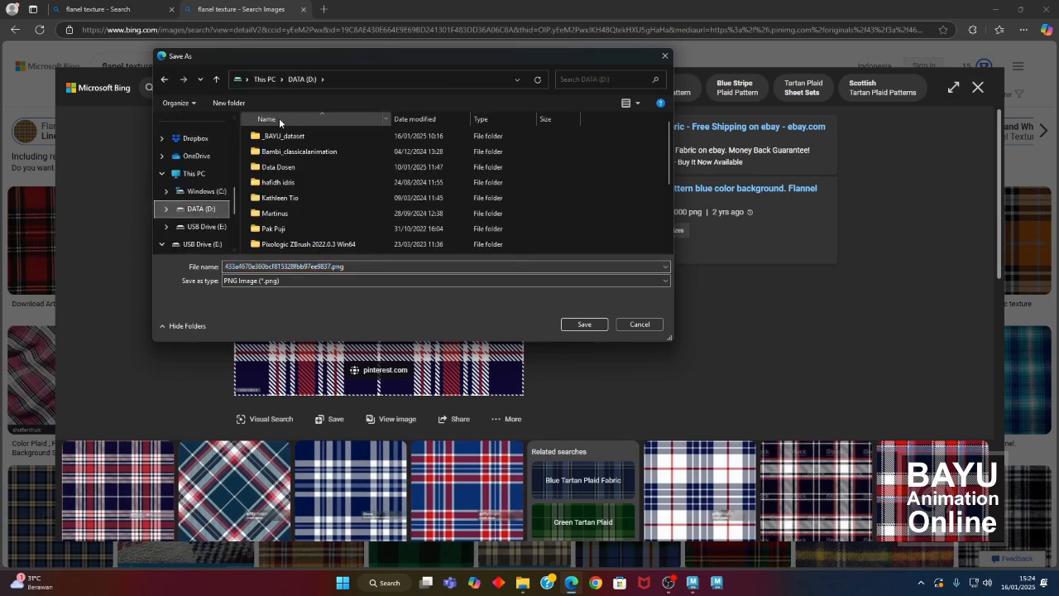
pyautogui.doubleClick(288, 137)
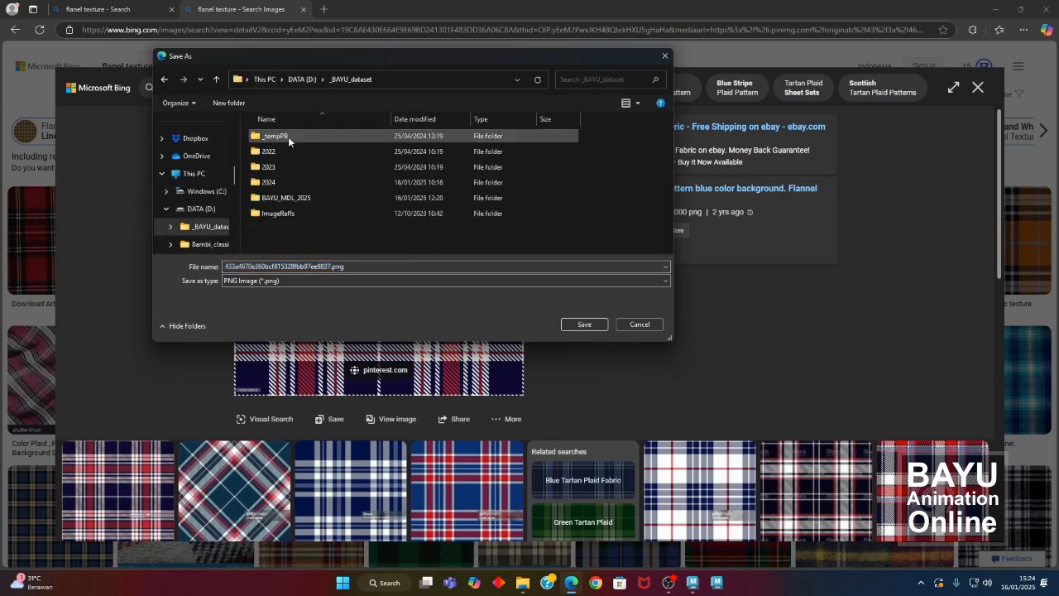
pyautogui.doubleClick(284, 198)
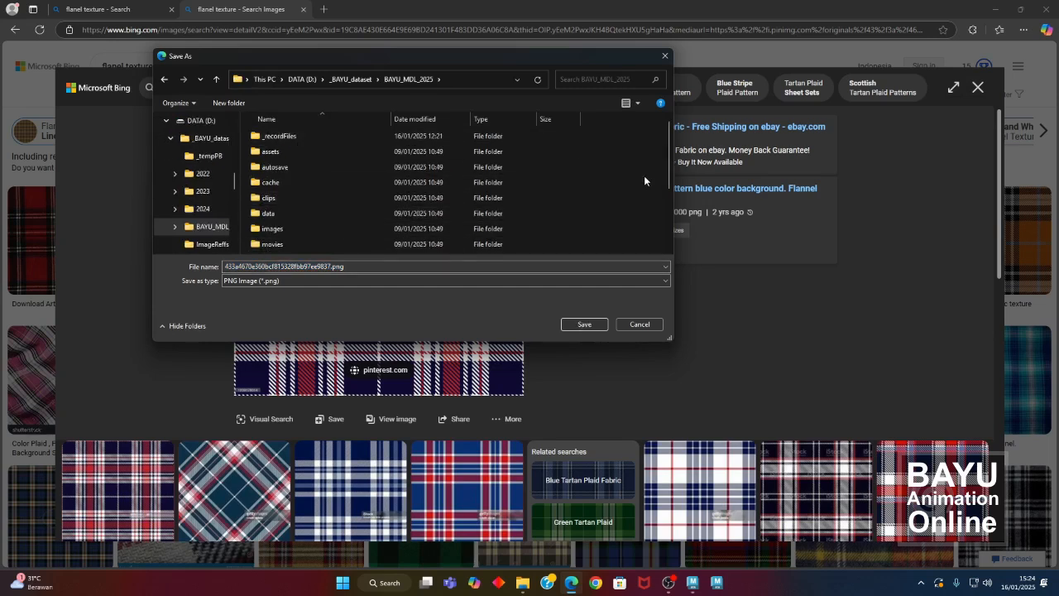
pyautogui.moveTo(669, 139); pyautogui.dragTo(662, 202)
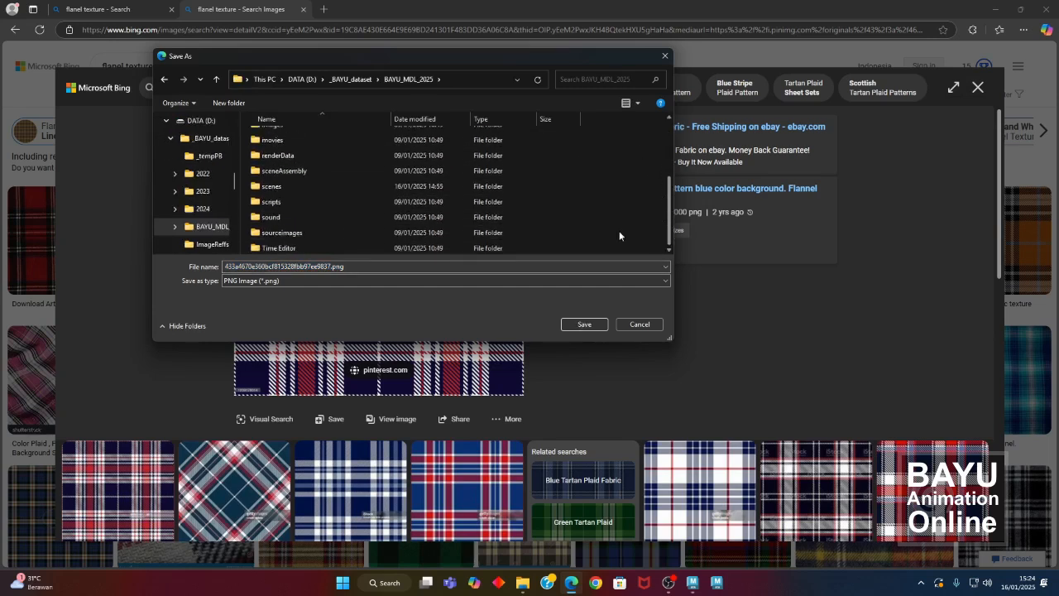
pyautogui.doubleClick(330, 232)
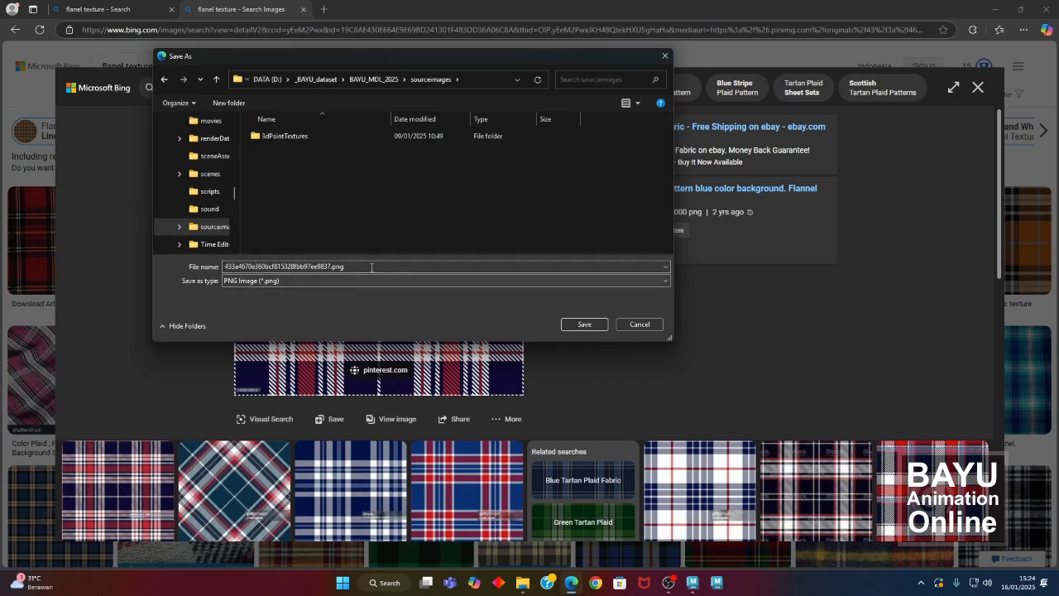
# - Save the tartan image as flanel_01.png and close its preview
pyautogui.click(430, 262)
pyautogui.hotkey('shift', 'Left')
pyautogui.hotkey('shift', 'Left')
pyautogui.hotkey('shift', 'Left')
pyautogui.hotkey('shift', 'Left')
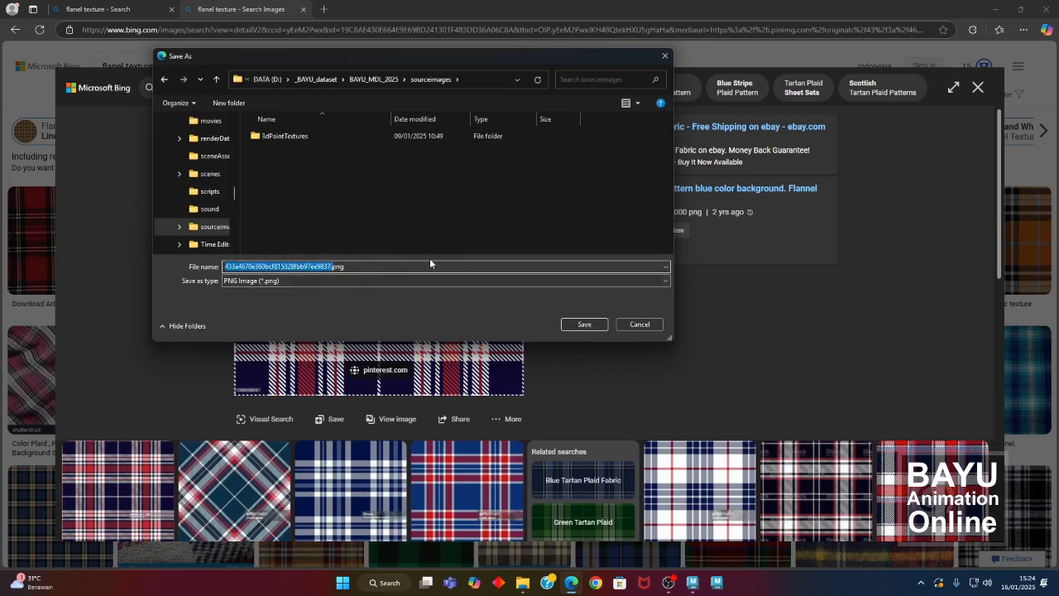
pyautogui.write('flanel_01')
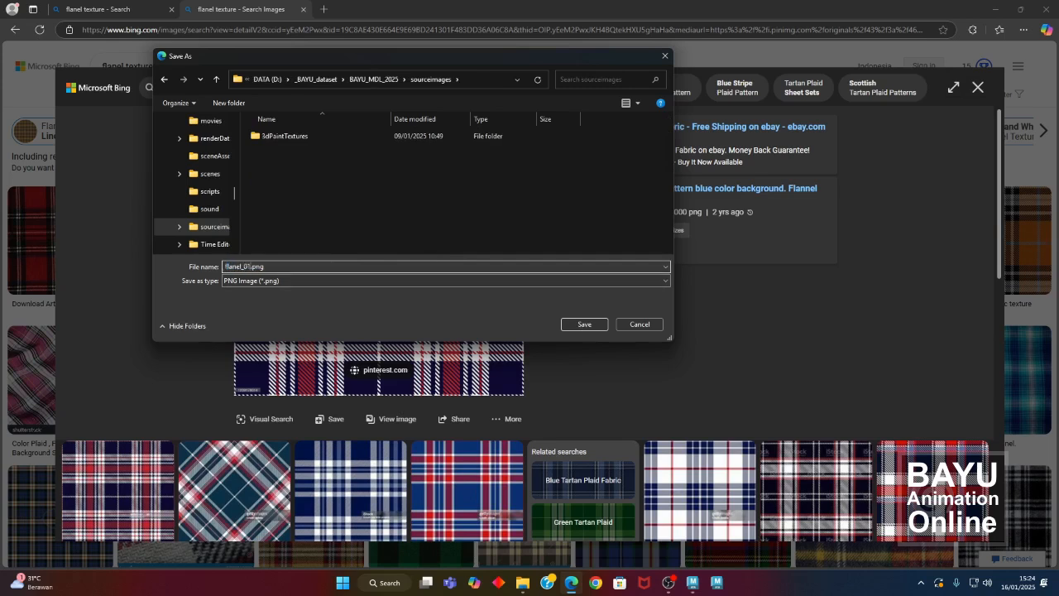
pyautogui.click(589, 328)
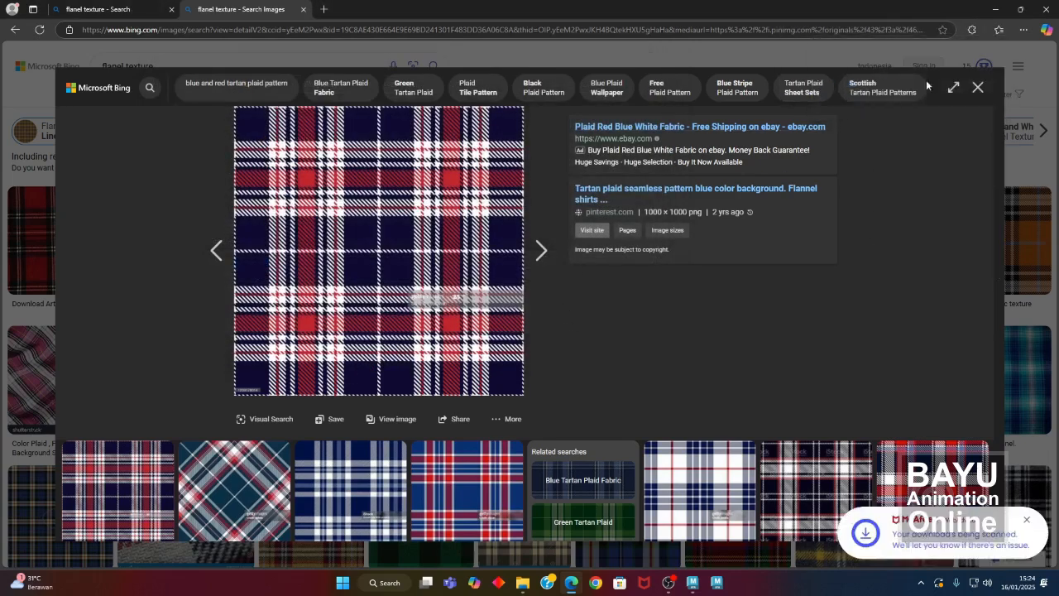
pyautogui.click(978, 88)
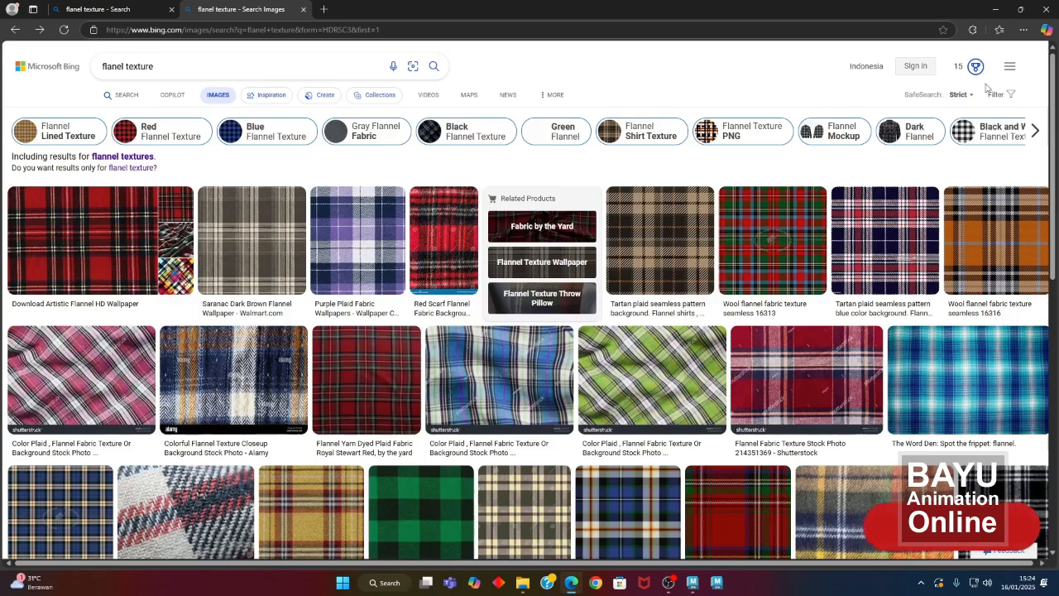
# - Switch back to Maya, connect a File texture to the color of blinn_fabric and load flanel_01.png into it
pyautogui.hotkey('alt', 'Tab')
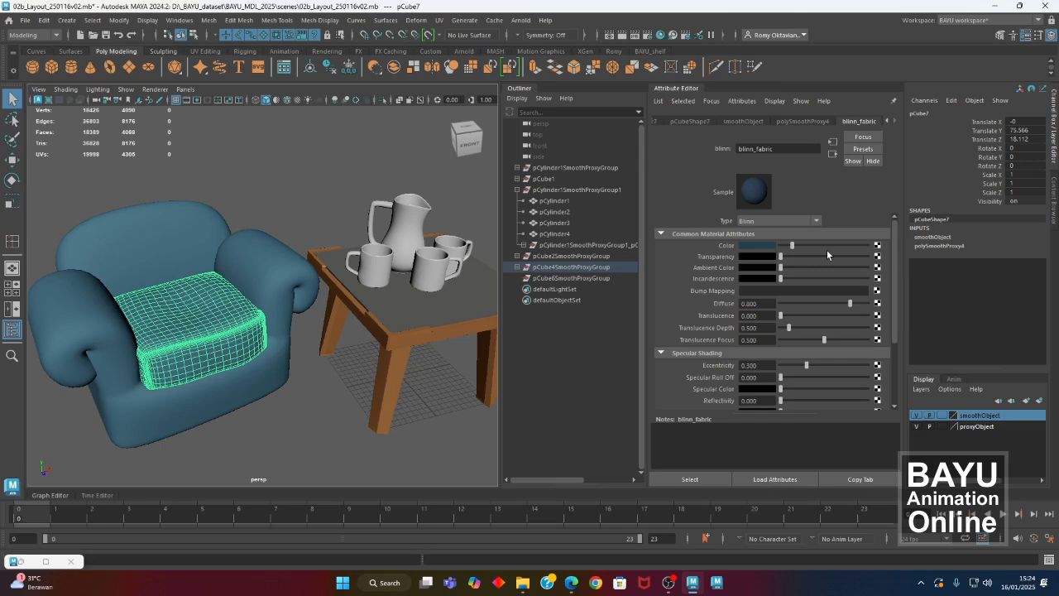
pyautogui.click(878, 245)
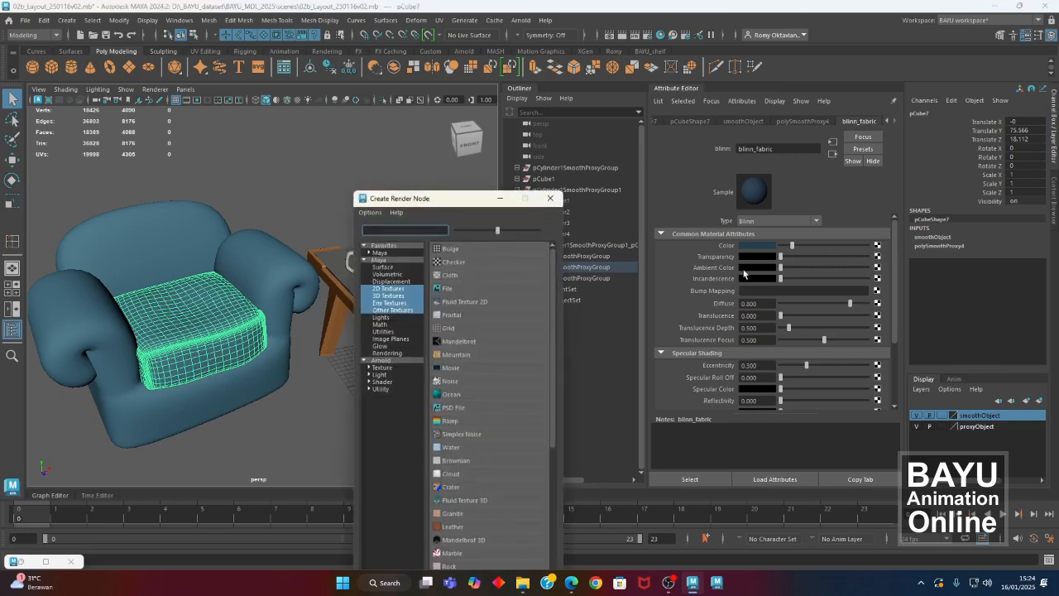
pyautogui.moveTo(442, 200); pyautogui.dragTo(353, 134)
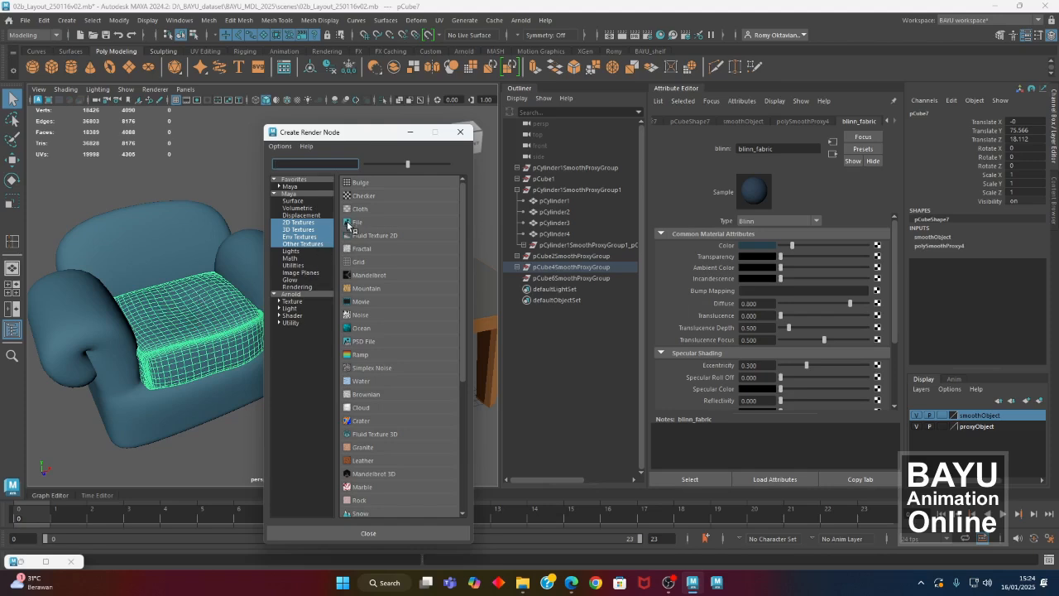
pyautogui.click(347, 222)
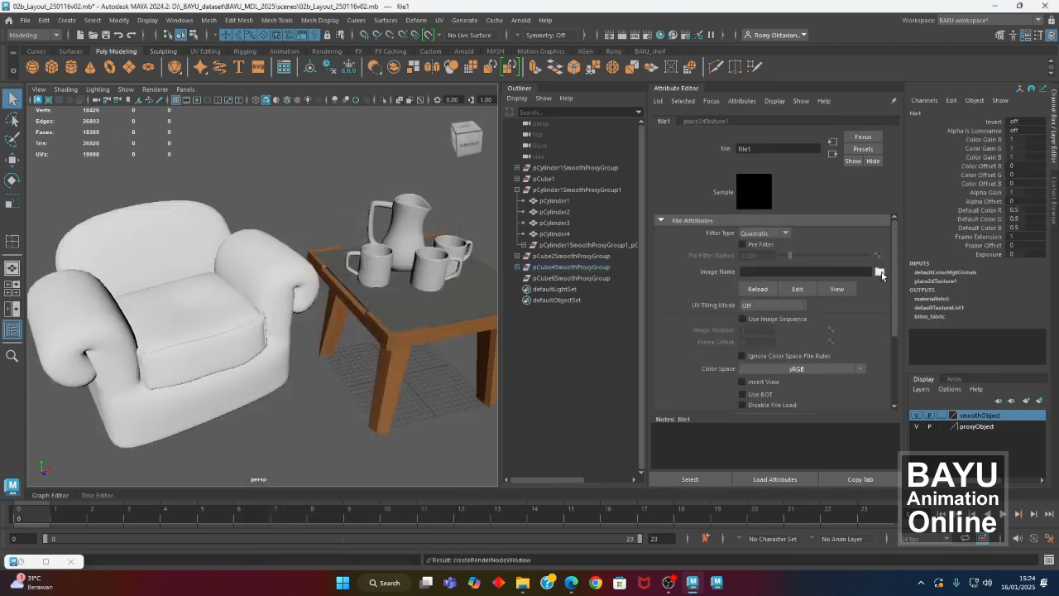
pyautogui.click(880, 272)
pyautogui.click(149, 184)
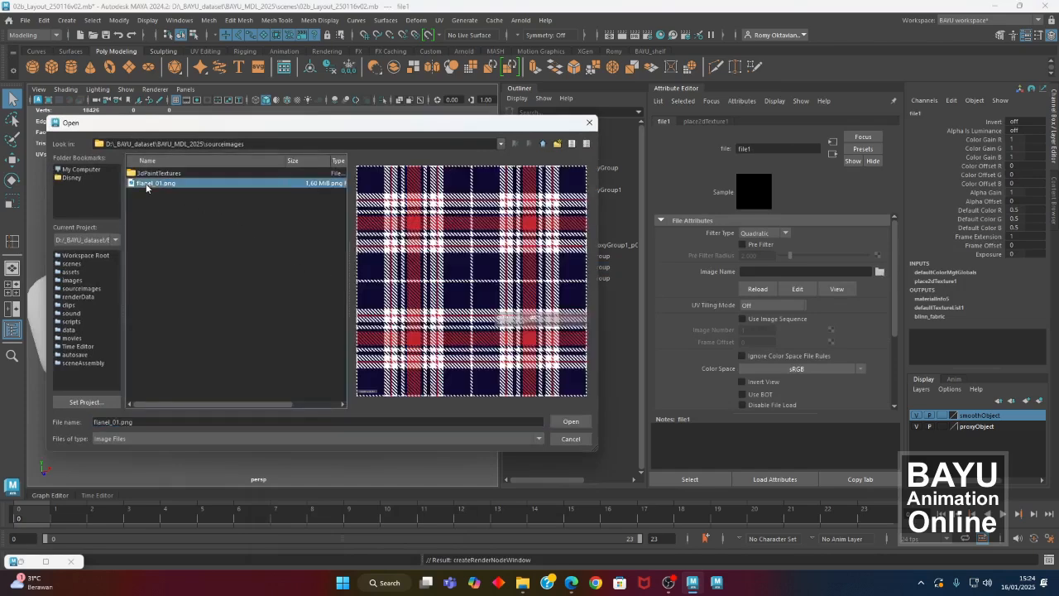
pyautogui.click(582, 422)
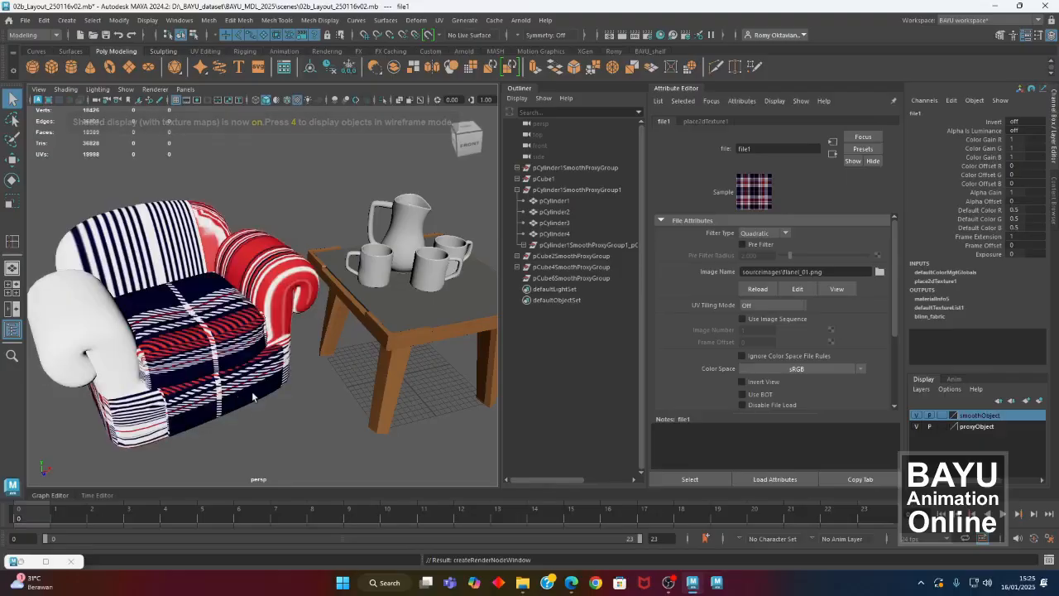
# - Try to project Automatic UVs with 6 planes, optimized for fewer pieces, onto the armchair's seat cushion
pyautogui.keyDown('alt'); pyautogui.moveTo(224, 428); pyautogui.dragTo(312, 430); pyautogui.keyUp('alt')
pyautogui.click(313, 431)
pyautogui.keyDown('alt'); pyautogui.moveTo(245, 391); pyautogui.dragTo(232, 385); pyautogui.keyUp('alt')
pyautogui.click(248, 314)
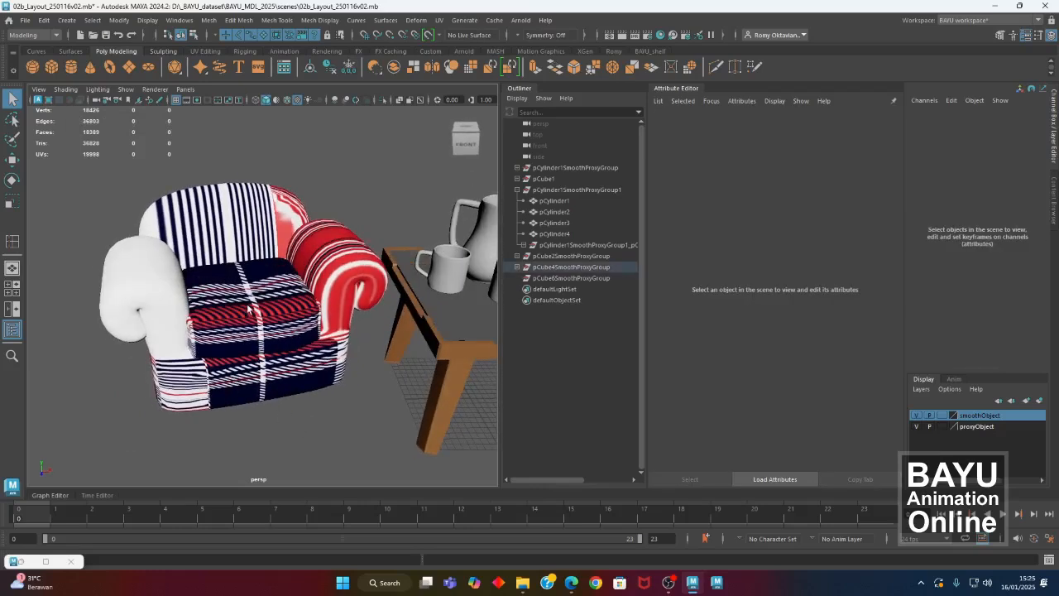
pyautogui.keyDown('alt'); pyautogui.moveTo(273, 348); pyautogui.dragTo(225, 335); pyautogui.keyUp('alt')
pyautogui.press('f')
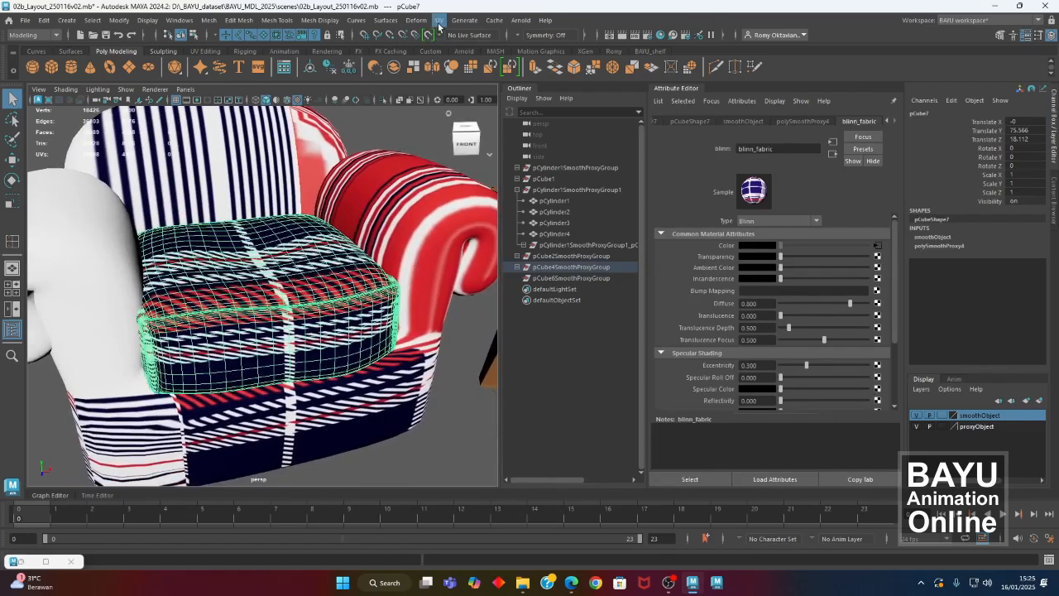
pyautogui.click(440, 21)
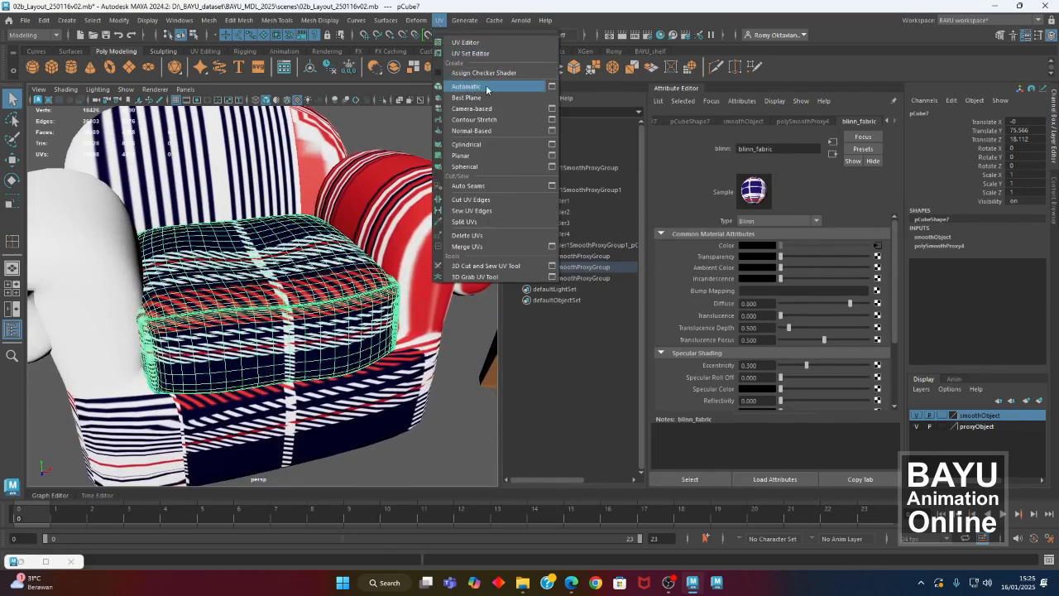
pyautogui.click(552, 86)
pyautogui.moveTo(534, 137); pyautogui.dragTo(597, 139)
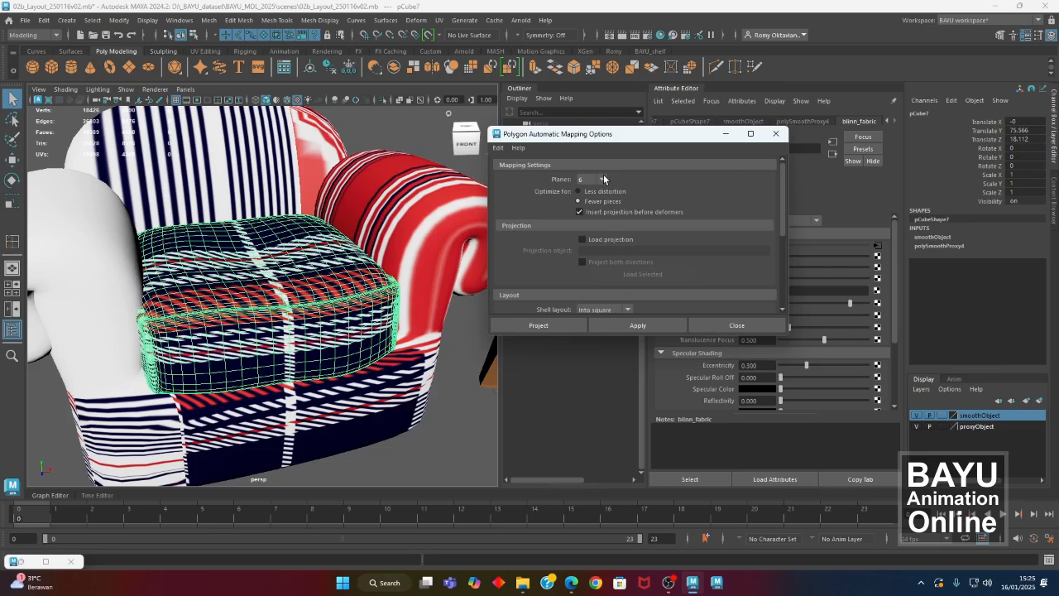
pyautogui.click(565, 326)
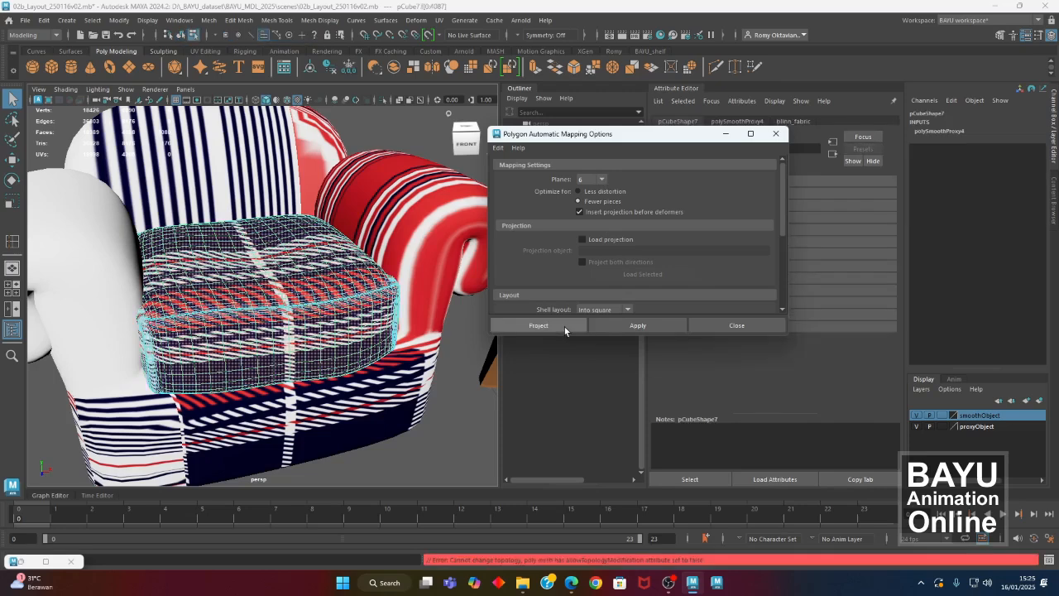
# - Close the automatic mapping options and switch to the Move tool
pyautogui.keyDown('alt'); pyautogui.moveTo(329, 331); pyautogui.dragTo(286, 306); pyautogui.keyUp('alt')
pyautogui.keyDown('alt'); pyautogui.moveTo(286, 306); pyautogui.dragTo(253, 319, button='right'); pyautogui.keyUp('alt')
pyautogui.keyDown('alt'); pyautogui.moveTo(253, 319); pyautogui.dragTo(264, 344, button='middle'); pyautogui.keyUp('alt')
pyautogui.keyDown('alt'); pyautogui.moveTo(264, 344); pyautogui.dragTo(261, 351); pyautogui.keyUp('alt')
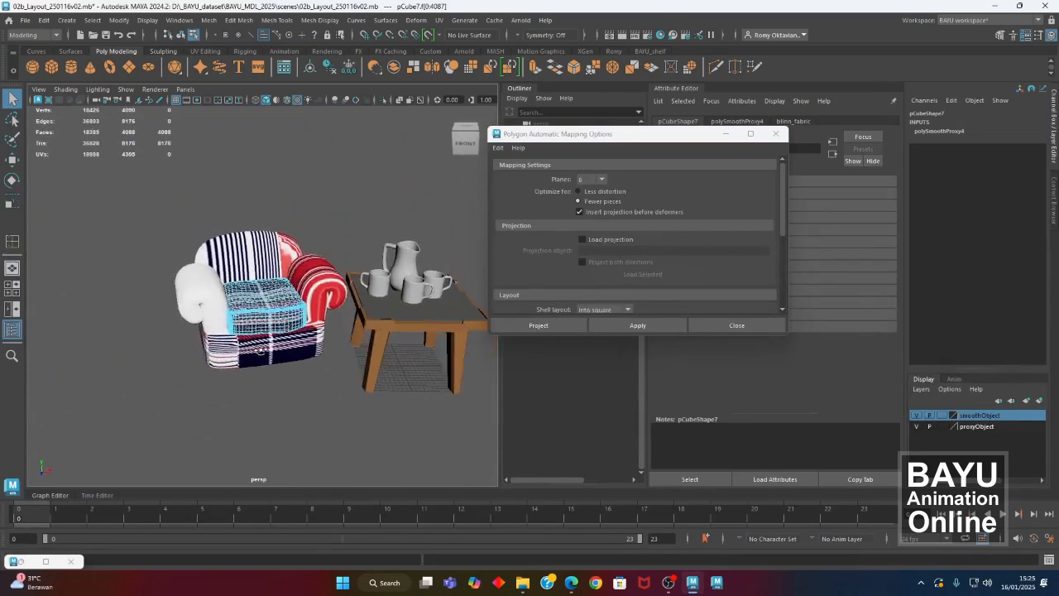
pyautogui.click(735, 325)
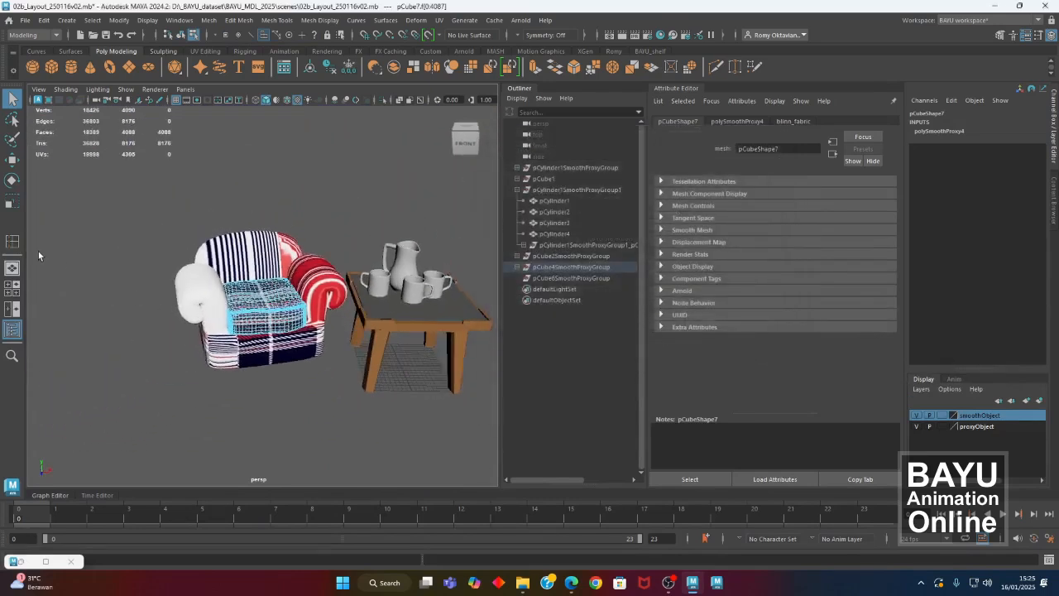
pyautogui.keyDown('alt'); pyautogui.moveTo(108, 252); pyautogui.dragTo(118, 259); pyautogui.keyUp('alt')
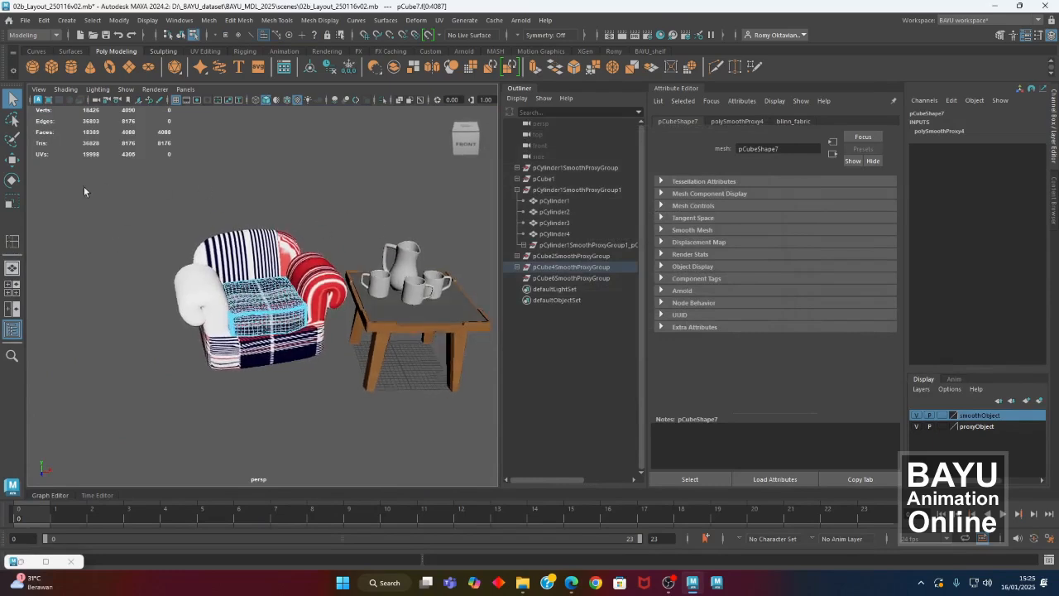
pyautogui.press('w')
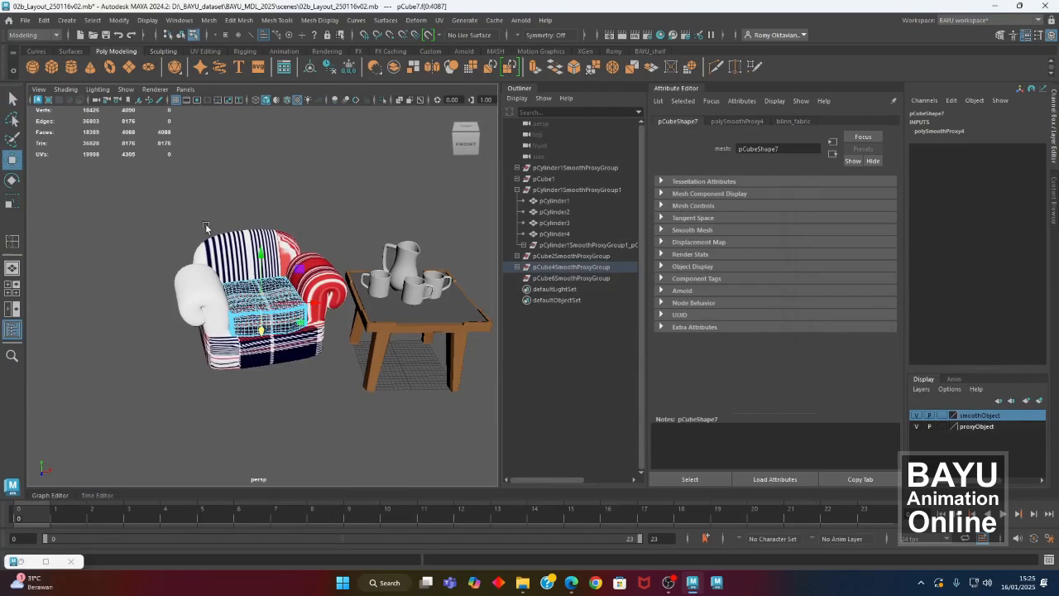
pyautogui.keyDown('alt'); pyautogui.moveTo(215, 214); pyautogui.dragTo(262, 265); pyautogui.keyUp('alt')
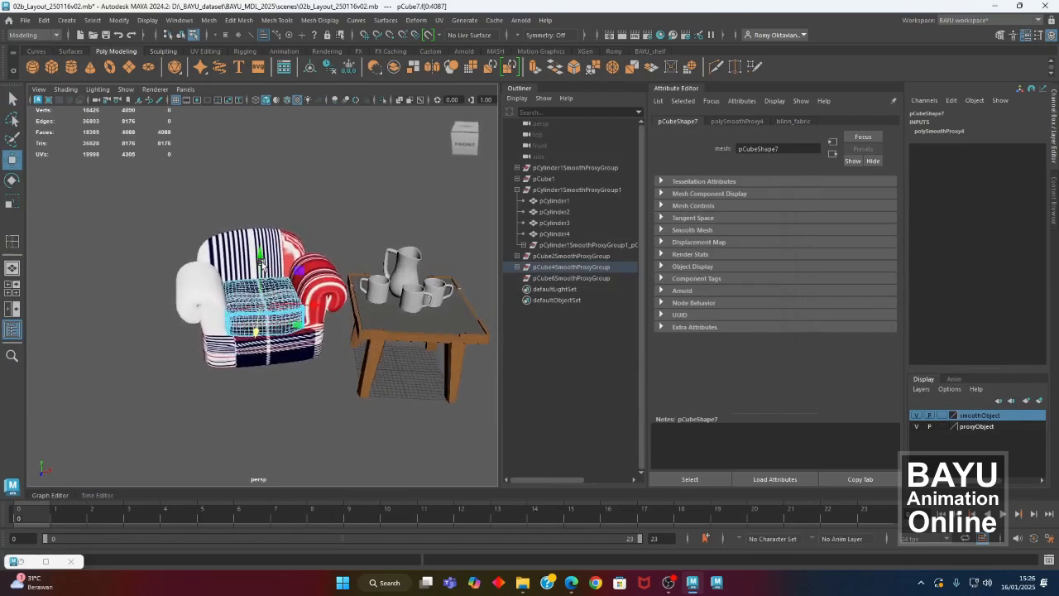
# - Return to object mode, select the seat cushion and enable Allow Topology Mod in its mesh controls
pyautogui.click(105, 320)
pyautogui.moveTo(299, 165); pyautogui.dragTo(341, 150, button='right')
pyautogui.click(354, 204)
pyautogui.click(273, 298)
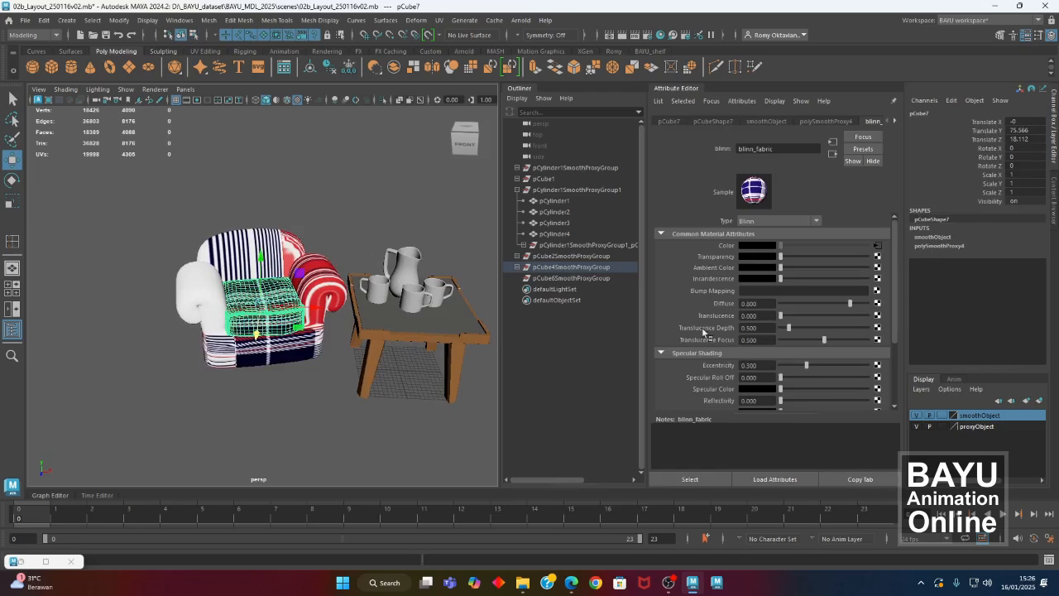
pyautogui.keyDown('alt'); pyautogui.moveTo(273, 351); pyautogui.dragTo(270, 366); pyautogui.keyUp('alt')
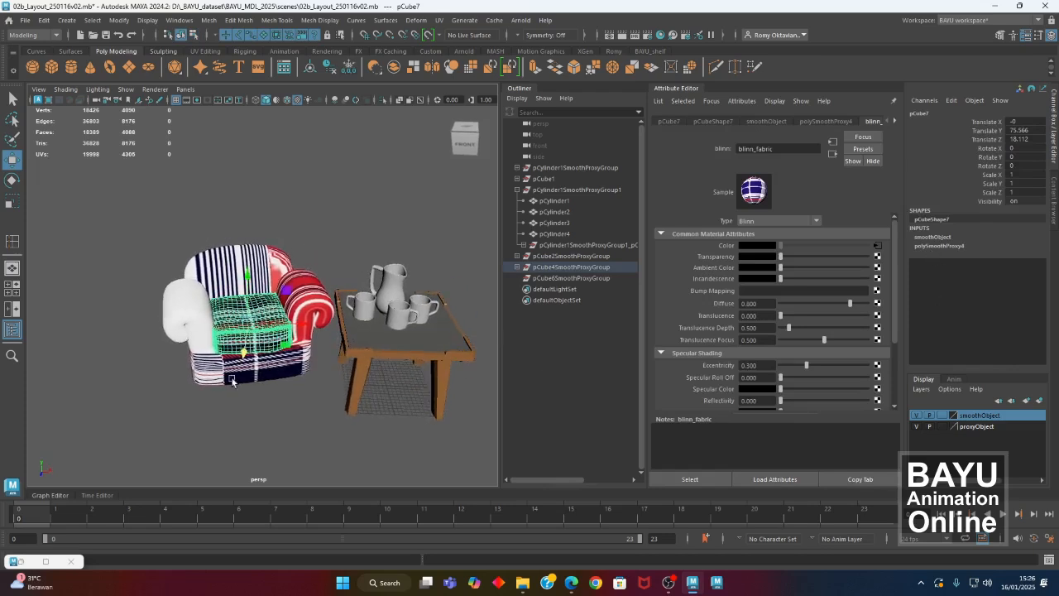
pyautogui.keyDown('alt'); pyautogui.moveTo(232, 381); pyautogui.dragTo(318, 371, button='right'); pyautogui.keyUp('alt')
pyautogui.keyDown('alt'); pyautogui.moveTo(318, 370); pyautogui.dragTo(270, 330, button='middle'); pyautogui.keyUp('alt')
pyautogui.keyDown('alt'); pyautogui.moveTo(270, 331); pyautogui.dragTo(277, 329); pyautogui.keyUp('alt')
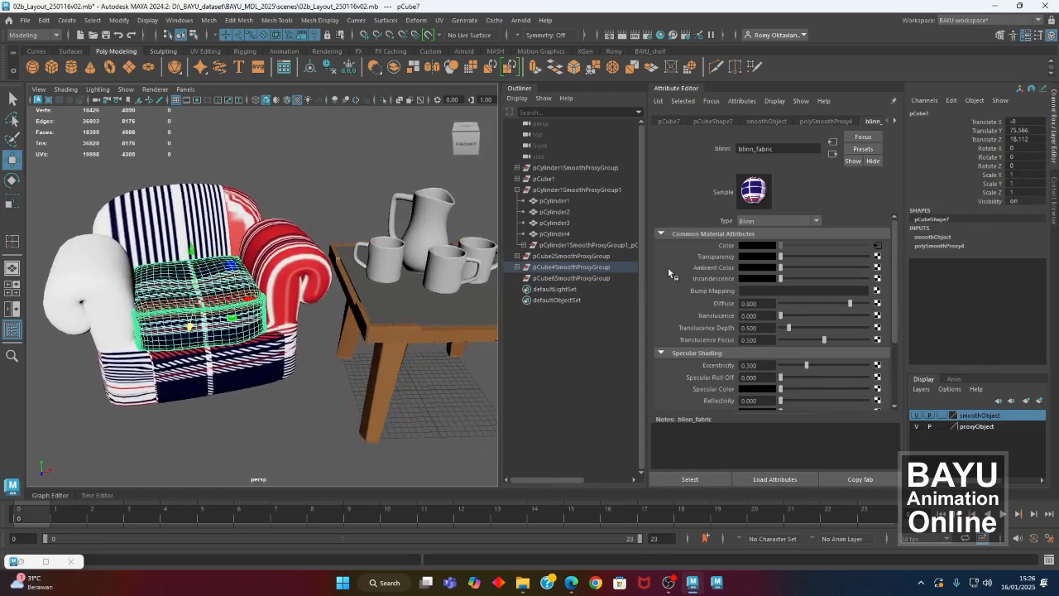
pyautogui.click(710, 121)
pyautogui.click(694, 206)
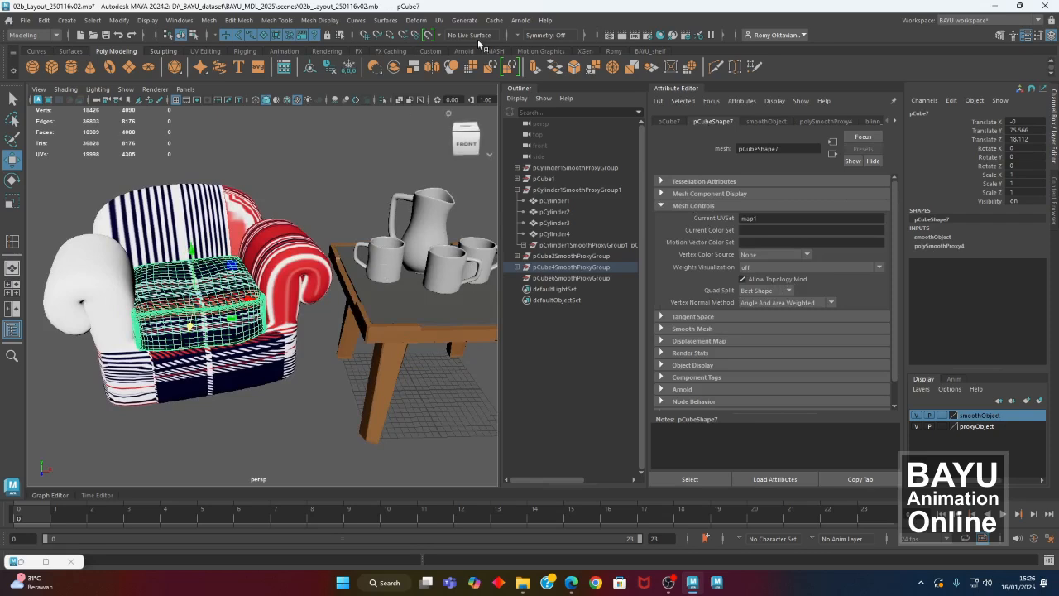
# - Project Automatic UVs onto the armchair's seat cushion
pyautogui.click(438, 21)
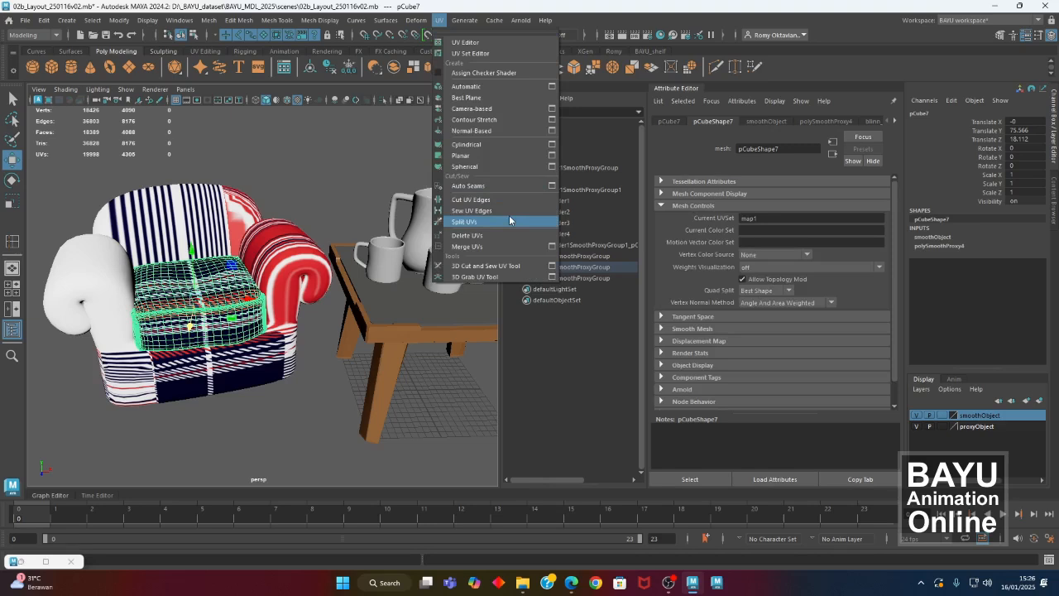
pyautogui.click(506, 87)
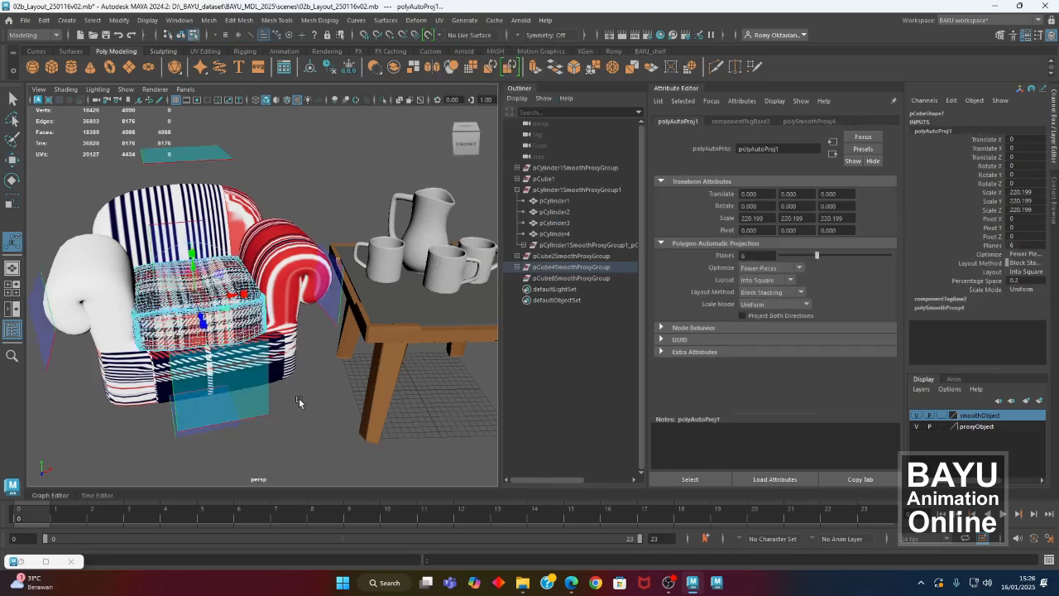
pyautogui.keyDown('alt'); pyautogui.moveTo(284, 405); pyautogui.dragTo(323, 397, button='middle'); pyautogui.keyUp('alt')
pyautogui.keyDown('alt'); pyautogui.moveTo(324, 397); pyautogui.dragTo(303, 421); pyautogui.keyUp('alt')
pyautogui.keyDown('alt'); pyautogui.moveTo(303, 421); pyautogui.dragTo(367, 406, button='right'); pyautogui.keyUp('alt')
pyautogui.keyDown('alt'); pyautogui.moveTo(366, 405); pyautogui.dragTo(217, 269); pyautogui.keyUp('alt')
pyautogui.scroll(-6, 220, 306)
pyautogui.keyDown('alt'); pyautogui.moveTo(220, 343); pyautogui.dragTo(317, 312); pyautogui.keyUp('alt')
pyautogui.keyDown('alt'); pyautogui.moveTo(232, 221); pyautogui.dragTo(352, 175); pyautogui.keyUp('alt')
# - Return to object mode, select only the seat cushion and unparent it from its group
pyautogui.moveTo(350, 149); pyautogui.dragTo(389, 142, button='right')
pyautogui.click(362, 211)
pyautogui.keyDown('alt'); pyautogui.moveTo(362, 212); pyautogui.dragTo(343, 254); pyautogui.keyUp('alt')
pyautogui.click(330, 260)
pyautogui.keyDown('alt'); pyautogui.moveTo(332, 364); pyautogui.dragTo(321, 305); pyautogui.keyUp('alt')
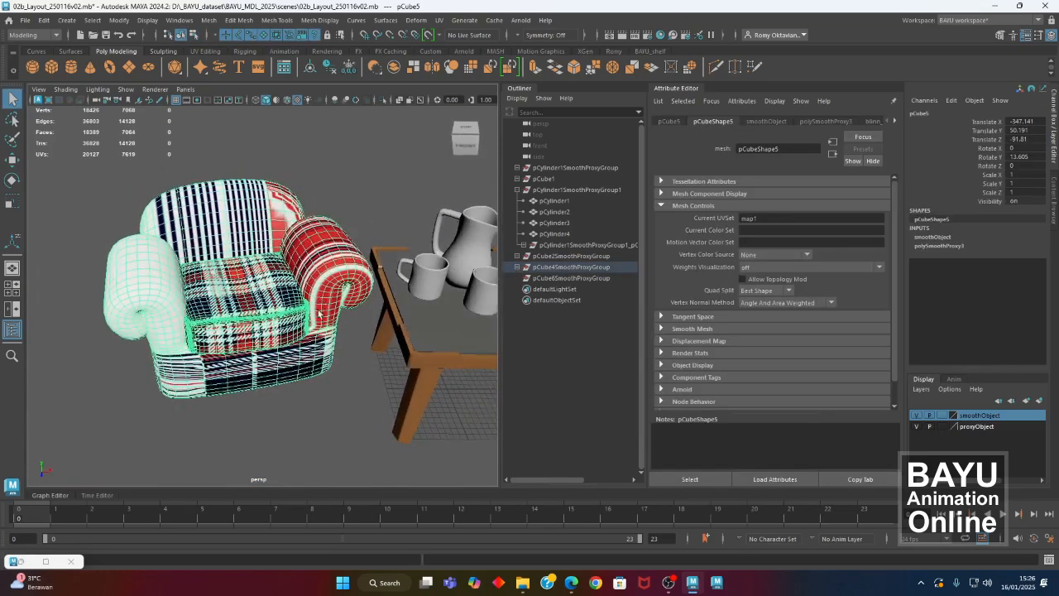
pyautogui.click(326, 201)
pyautogui.click(239, 292)
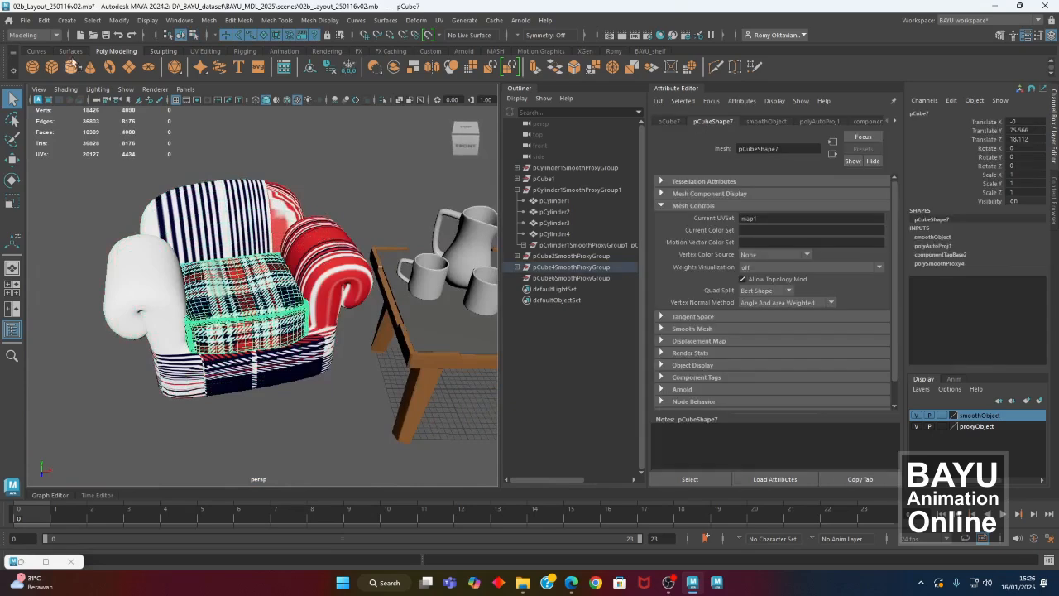
pyautogui.click(46, 21)
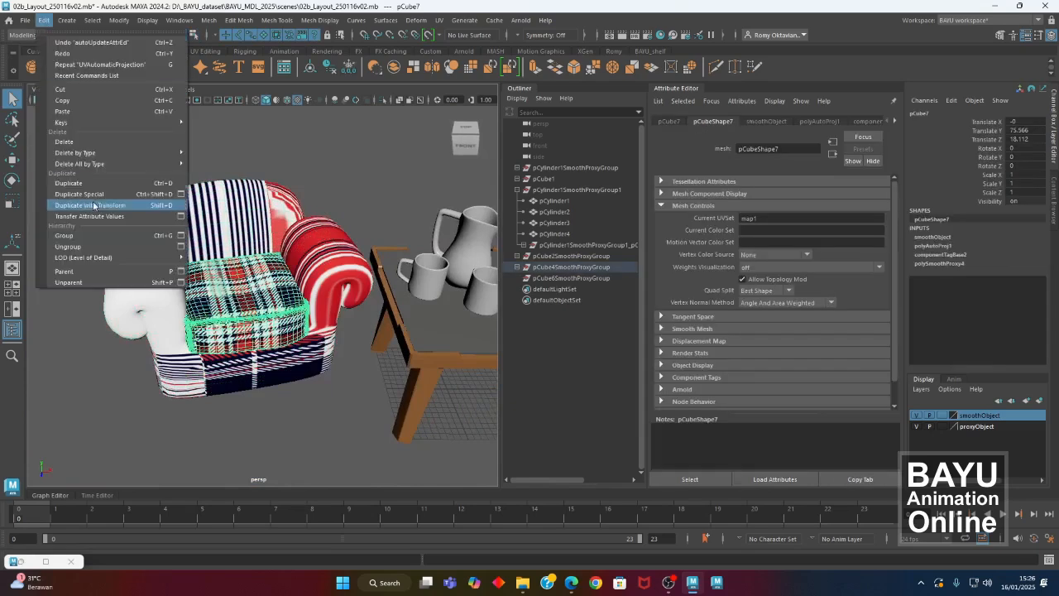
pyautogui.click(81, 281)
# - Try to project Automatic UVs onto the armchair's body, and go back to object mode
pyautogui.click(331, 215)
pyautogui.click(309, 261)
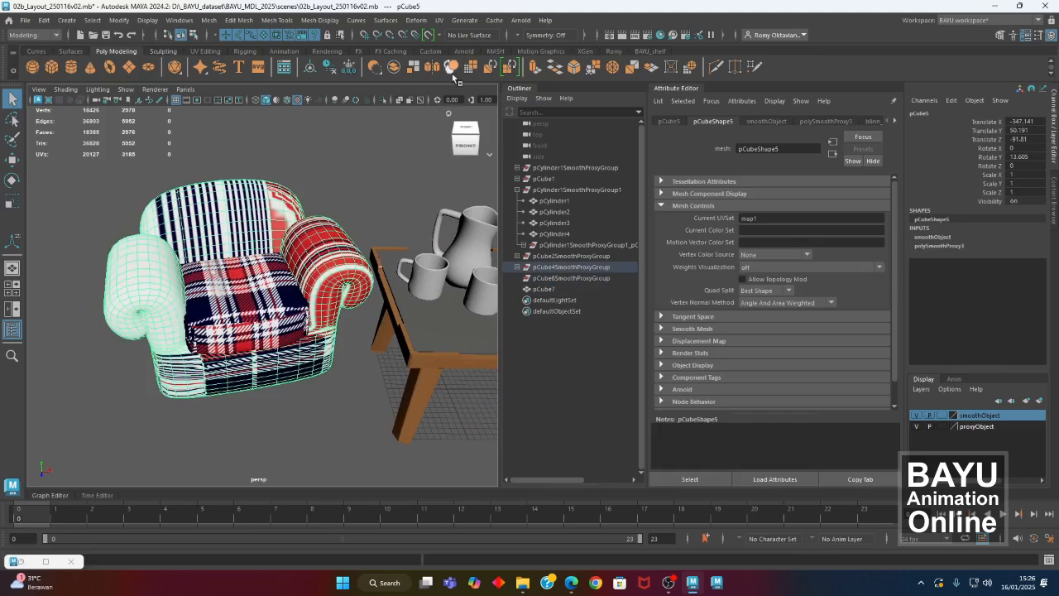
pyautogui.click(414, 21)
pyautogui.click(482, 79)
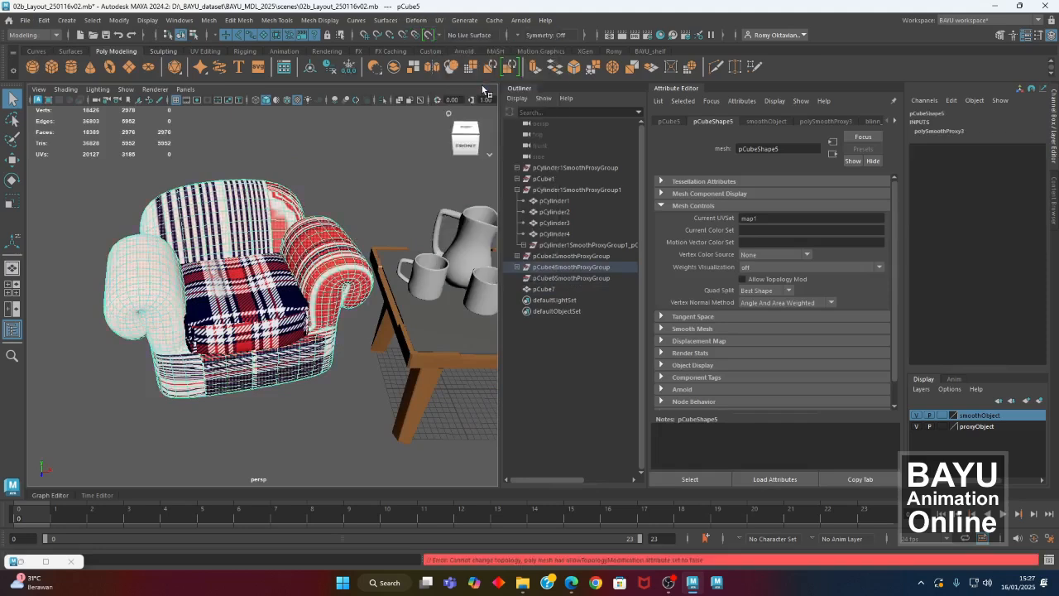
pyautogui.moveTo(316, 152); pyautogui.dragTo(333, 120, button='right')
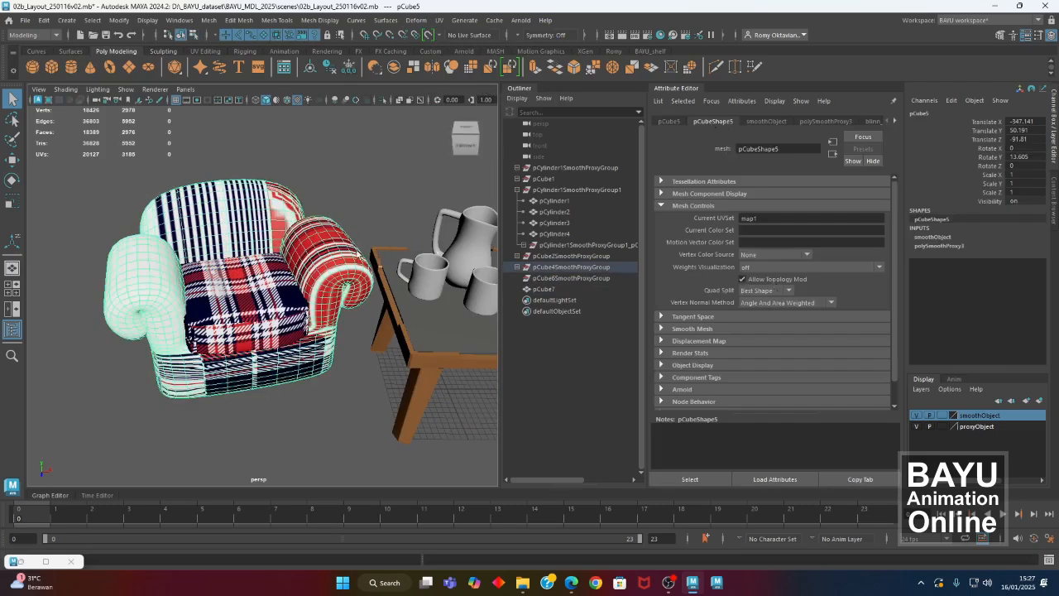
pyautogui.moveTo(316, 148); pyautogui.dragTo(330, 139, button='right')
pyautogui.click(347, 155)
pyautogui.hotkey('ctrl', 'z')
# - Project Automatic UVs onto the armchair's body and scale the projection to about 361 in X
pyautogui.click(439, 20)
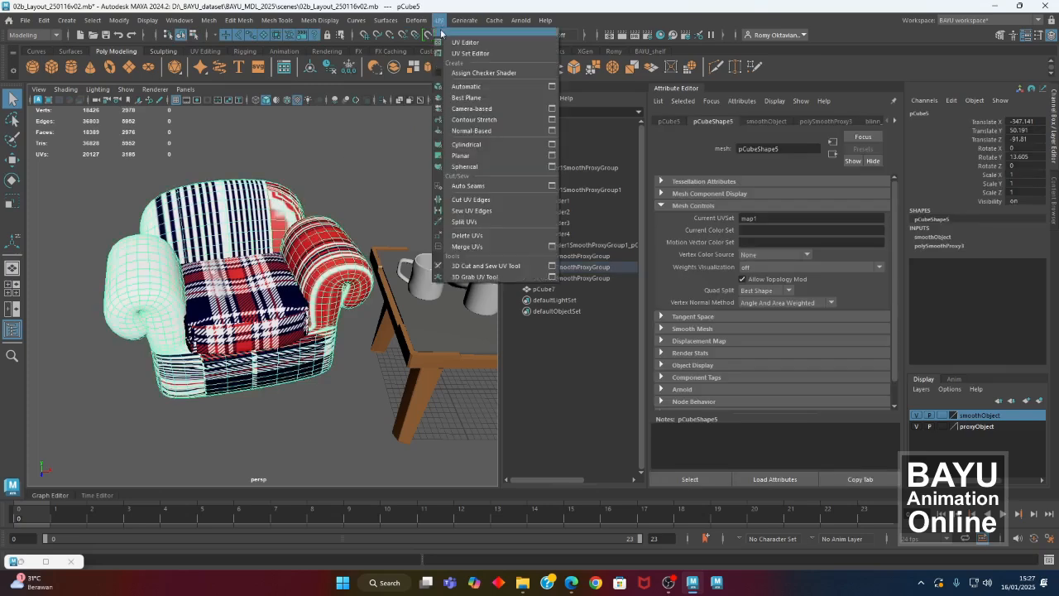
pyautogui.click(478, 86)
pyautogui.moveTo(247, 263)
pyautogui.keyDown('alt'); pyautogui.mouseDown()
pyautogui.moveTo(250, 317)
pyautogui.moveTo(249, 267)
pyautogui.mouseUp(); pyautogui.keyUp('alt')
pyautogui.scroll(3, 250, 285)
pyautogui.keyDown('alt'); pyautogui.moveTo(262, 356); pyautogui.dragTo(263, 377); pyautogui.keyUp('alt')
pyautogui.hotkey('ctrl', 'z')
pyautogui.moveTo(284, 331); pyautogui.dragTo(276, 331)
pyautogui.keyDown('alt'); pyautogui.moveTo(319, 376); pyautogui.dragTo(334, 380, button='middle'); pyautogui.keyUp('alt')
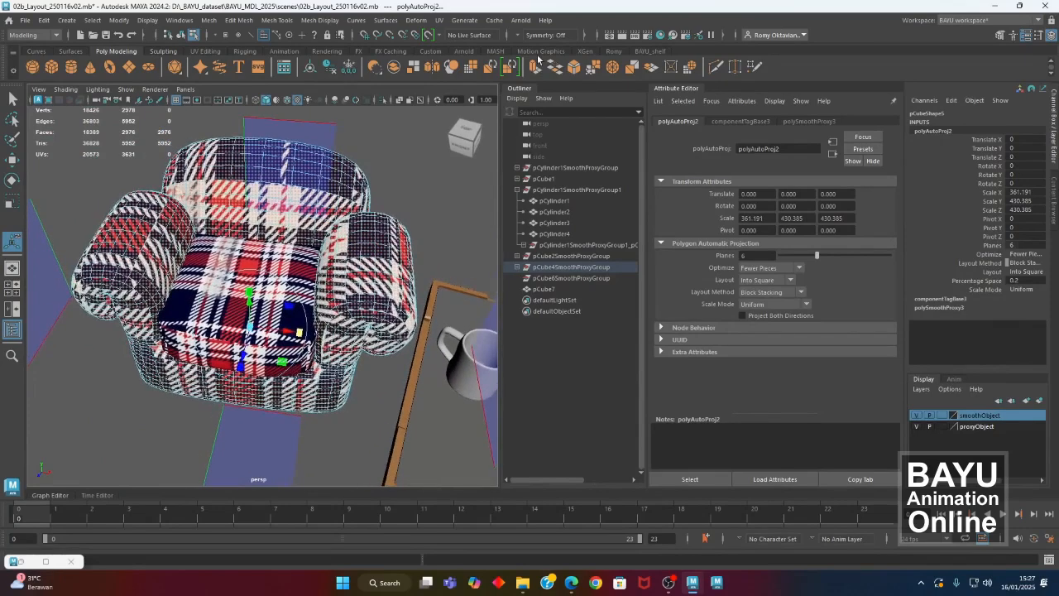
# - Collapse the Attribute Editor and open the UV Editor for the armchair's body
pyautogui.click(673, 89)
pyautogui.keyDown('alt'); pyautogui.moveTo(227, 266); pyautogui.dragTo(261, 265, button='middle'); pyautogui.keyUp('alt')
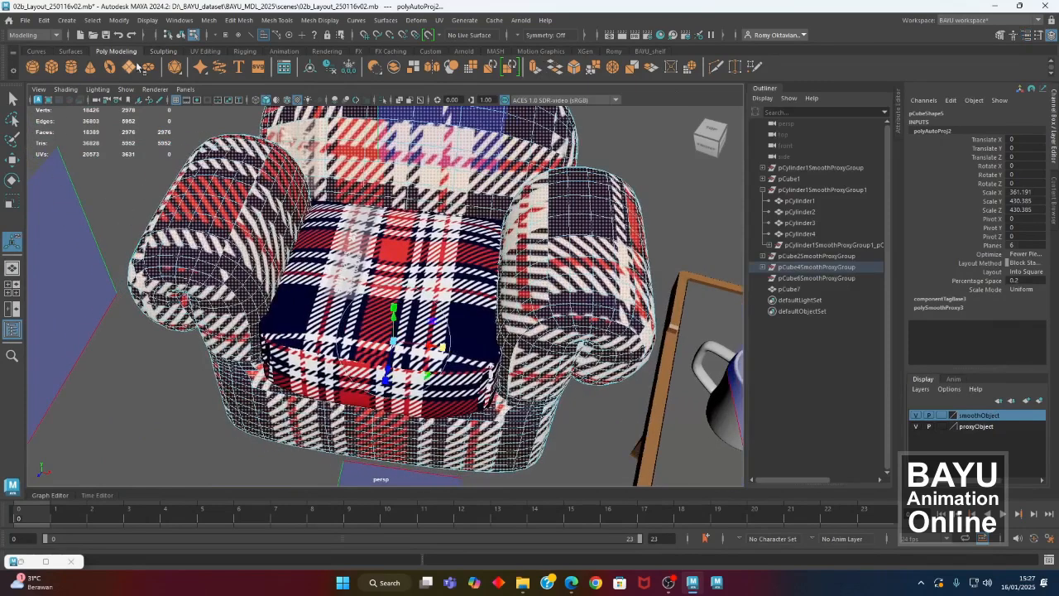
pyautogui.click(193, 22)
pyautogui.moveTo(242, 98)
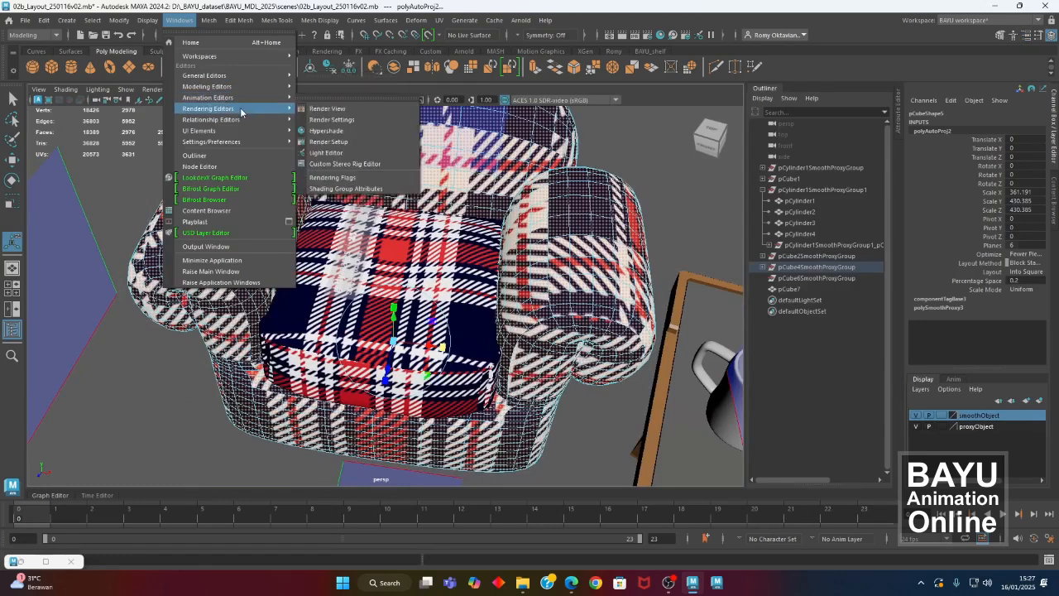
pyautogui.moveTo(243, 78)
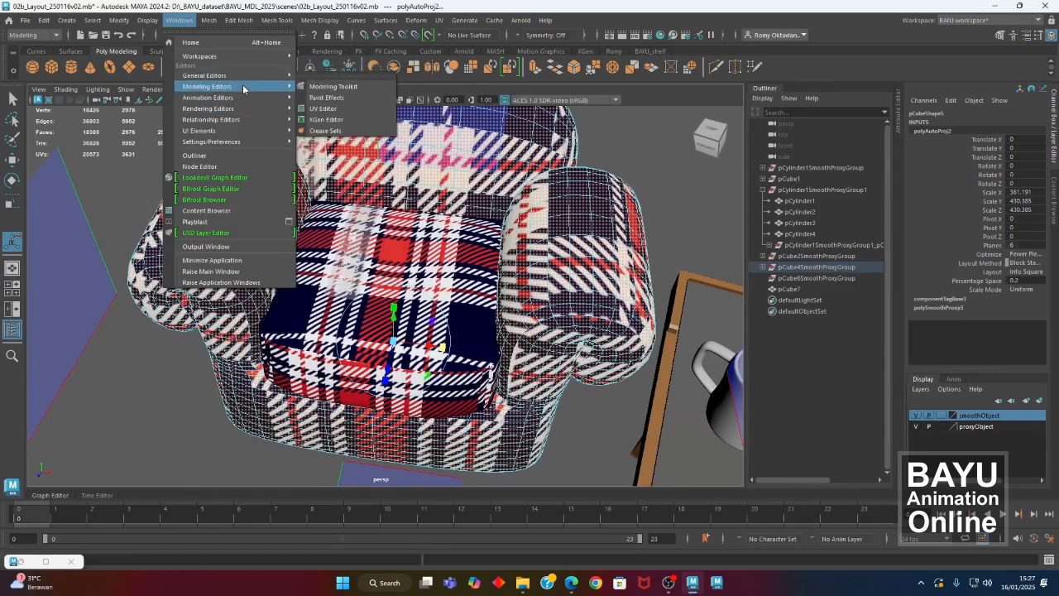
pyautogui.click(329, 109)
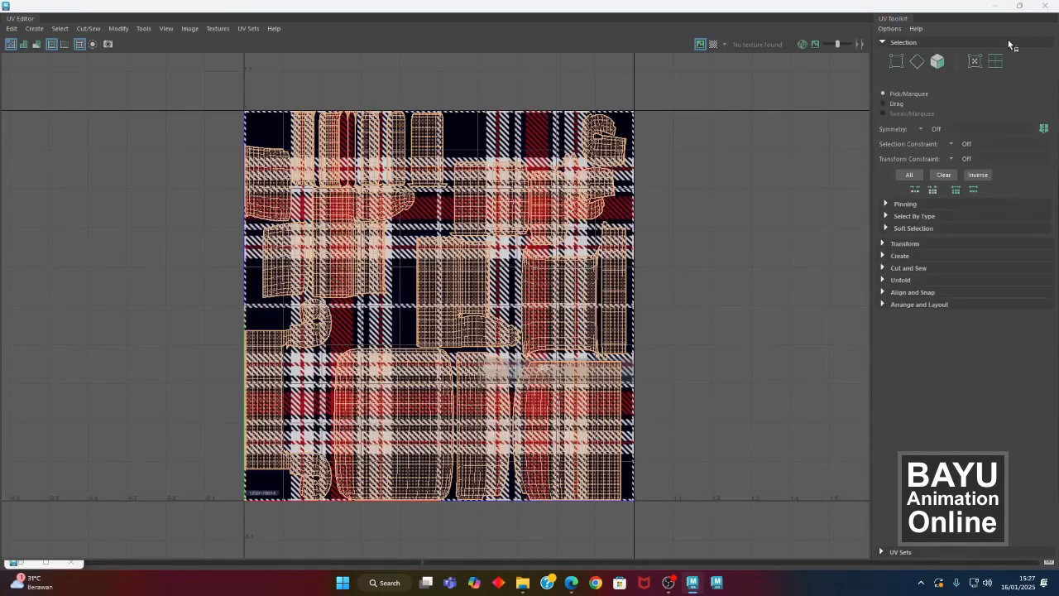
# - Restore the UV Editor window, dock it and the UV Toolkit beside the perspective view, and widen the view
pyautogui.click(1018, 6)
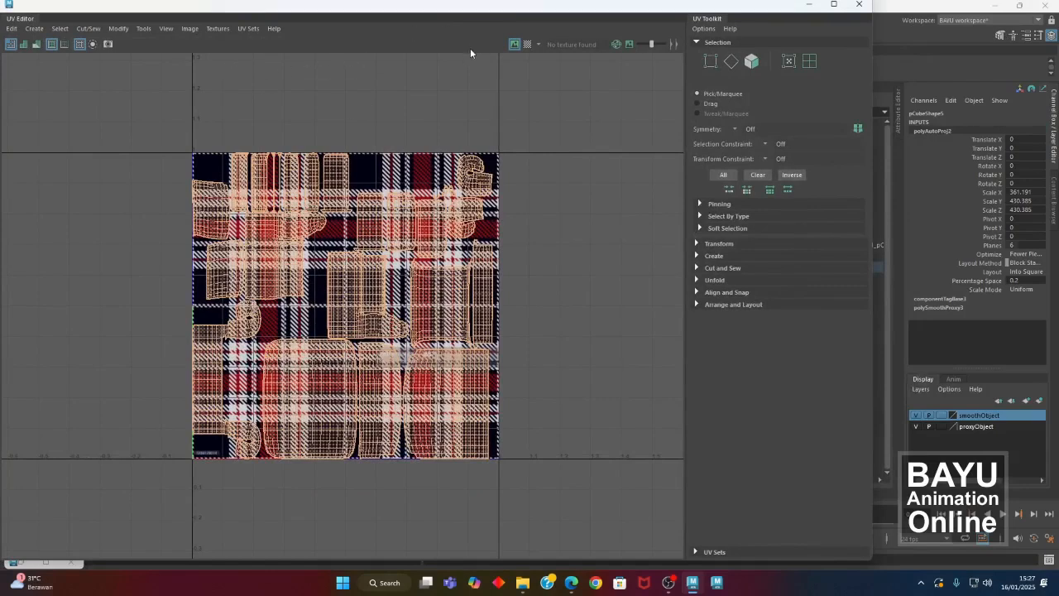
pyautogui.moveTo(485, 17); pyautogui.dragTo(643, 177)
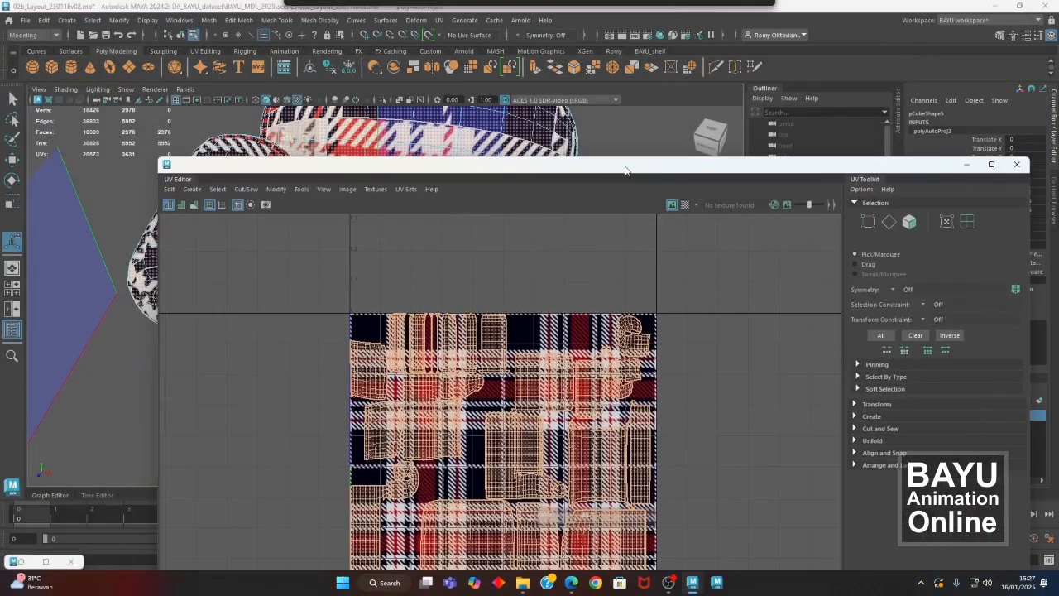
pyautogui.moveTo(178, 182); pyautogui.dragTo(29, 127)
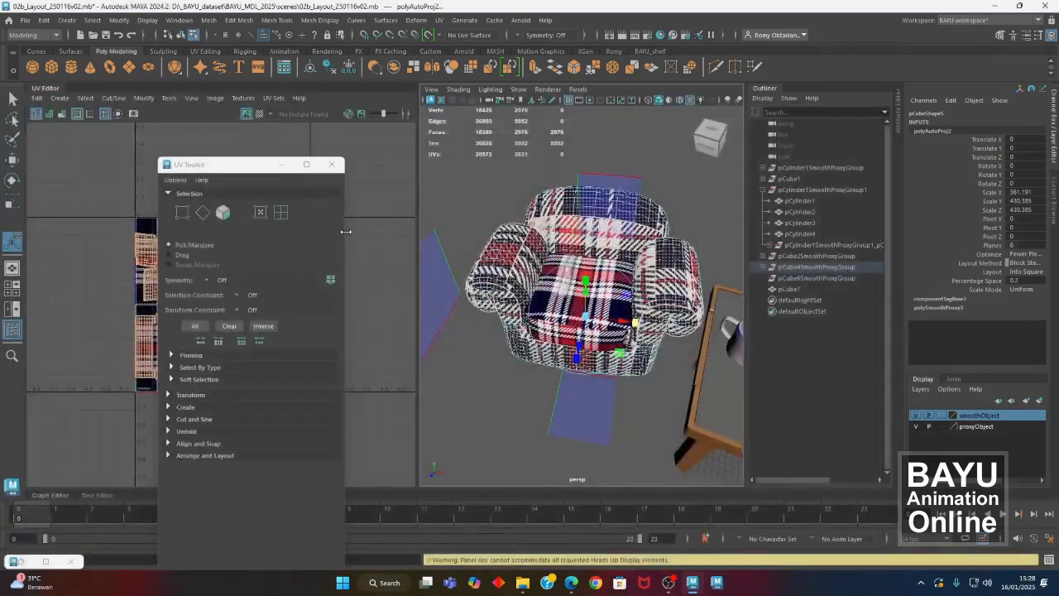
pyautogui.moveTo(217, 165); pyautogui.dragTo(265, 203)
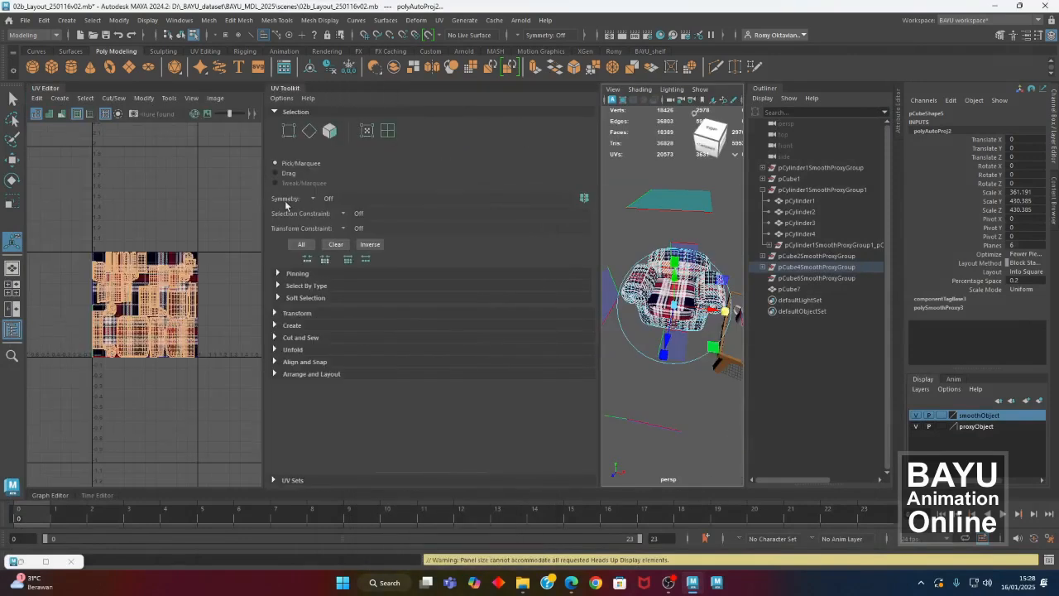
pyautogui.click(603, 201)
pyautogui.moveTo(600, 197); pyautogui.dragTo(407, 194)
pyautogui.scroll(5, 142, 355)
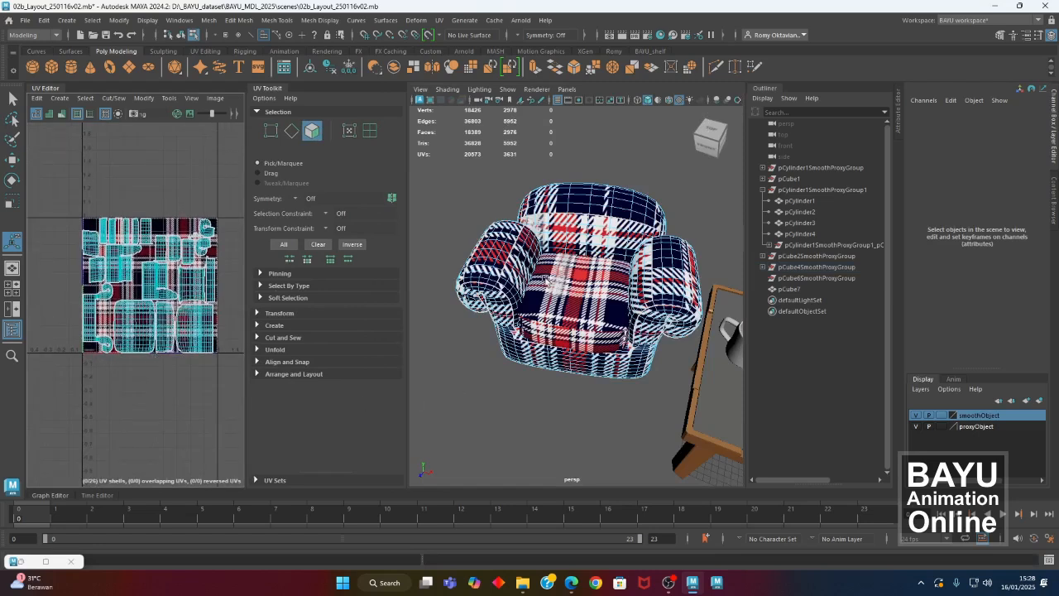
# - Return to object mode and select the armchair's body to load its UVs in the UV Editor
pyautogui.keyDown('alt'); pyautogui.moveTo(544, 281); pyautogui.dragTo(559, 267); pyautogui.keyUp('alt')
pyautogui.rightClick(533, 166)
pyautogui.moveTo(534, 167); pyautogui.dragTo(568, 153, button='right')
pyautogui.click(598, 158)
pyautogui.click(571, 206)
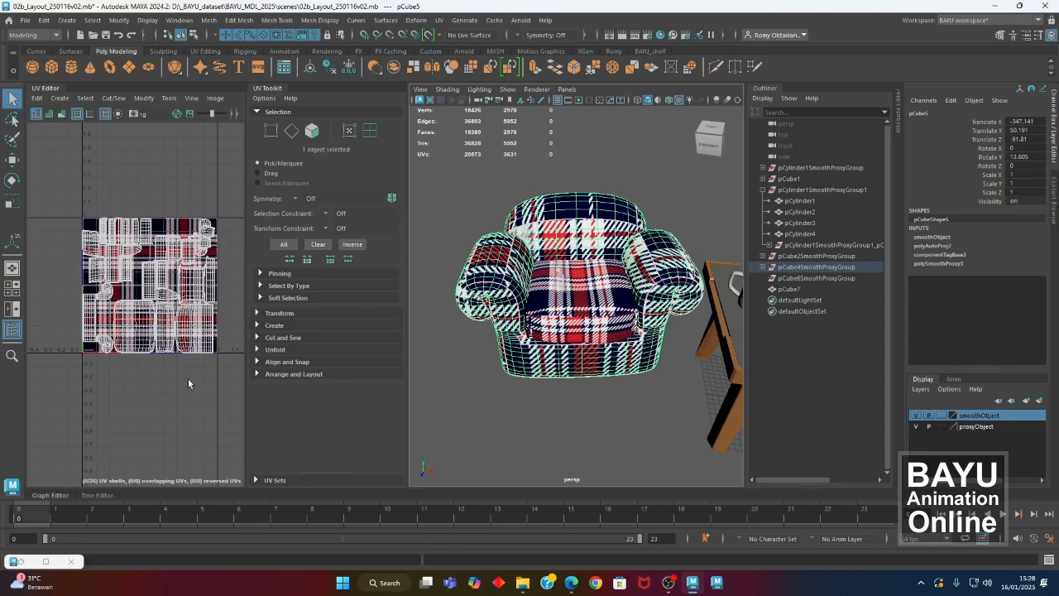
pyautogui.keyDown('alt'); pyautogui.moveTo(187, 384); pyautogui.dragTo(185, 394, button='middle'); pyautogui.keyUp('alt')
pyautogui.moveTo(530, 349)
pyautogui.keyDown('alt'); pyautogui.mouseDown()
pyautogui.moveTo(536, 370)
pyautogui.moveTo(477, 348)
pyautogui.moveTo(465, 362)
pyautogui.moveTo(539, 345)
pyautogui.mouseUp(); pyautogui.keyUp('alt')
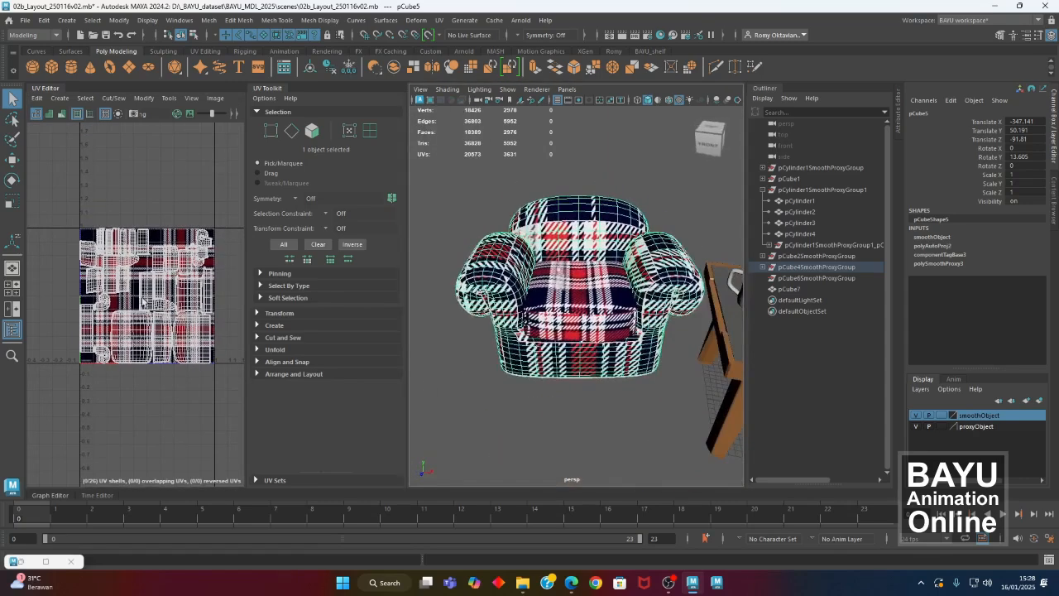
# - Select all UV shells of the armchair's body and scale them up uniformly beyond the texture square
pyautogui.keyDown('alt'); pyautogui.moveTo(118, 308); pyautogui.dragTo(122, 308, button='middle'); pyautogui.keyUp('alt')
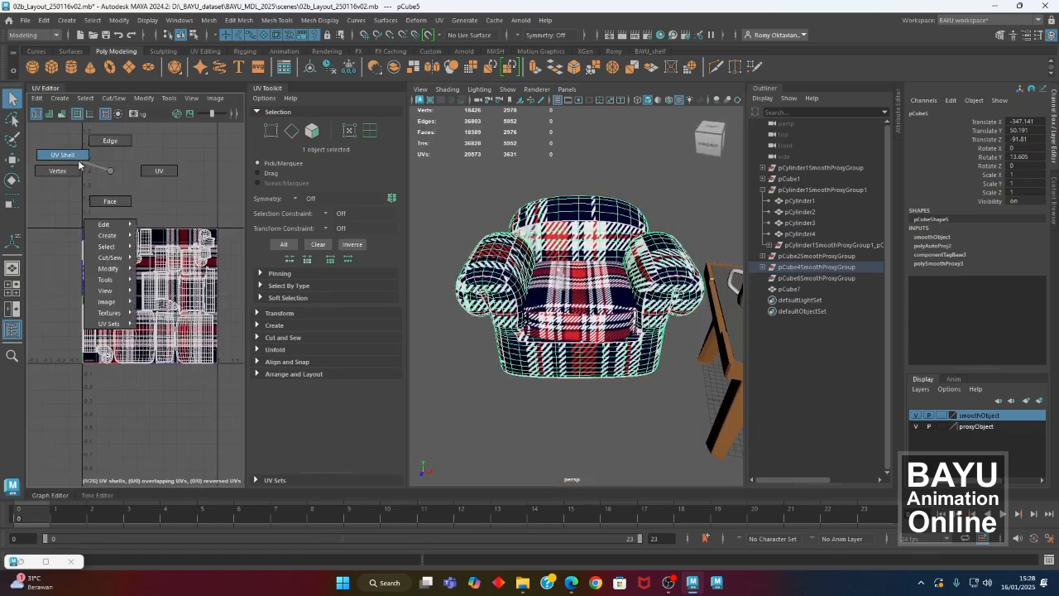
pyautogui.moveTo(110, 172); pyautogui.dragTo(70, 157, button='right')
pyautogui.moveTo(50, 183); pyautogui.dragTo(240, 413)
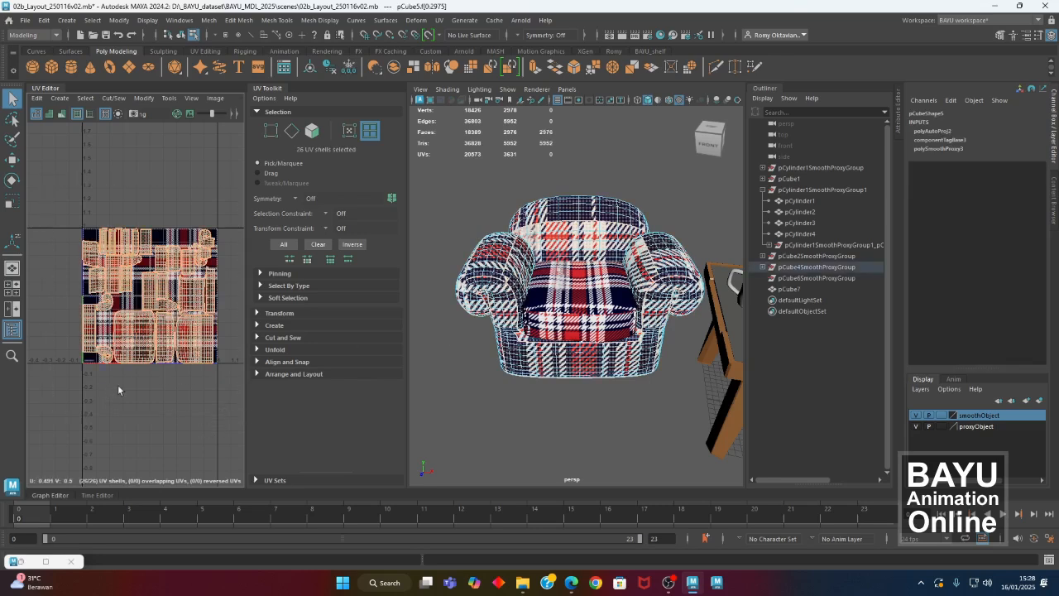
pyautogui.press('r')
pyautogui.moveTo(149, 301); pyautogui.dragTo(169, 300)
# - Return to object mode, deselect the armchair and collapse the docked UV Editor and UV Toolkit
pyautogui.keyDown('alt'); pyautogui.moveTo(441, 376); pyautogui.dragTo(470, 373); pyautogui.keyUp('alt')
pyautogui.rightClick(464, 189)
pyautogui.moveTo(464, 190); pyautogui.dragTo(494, 175, button='right')
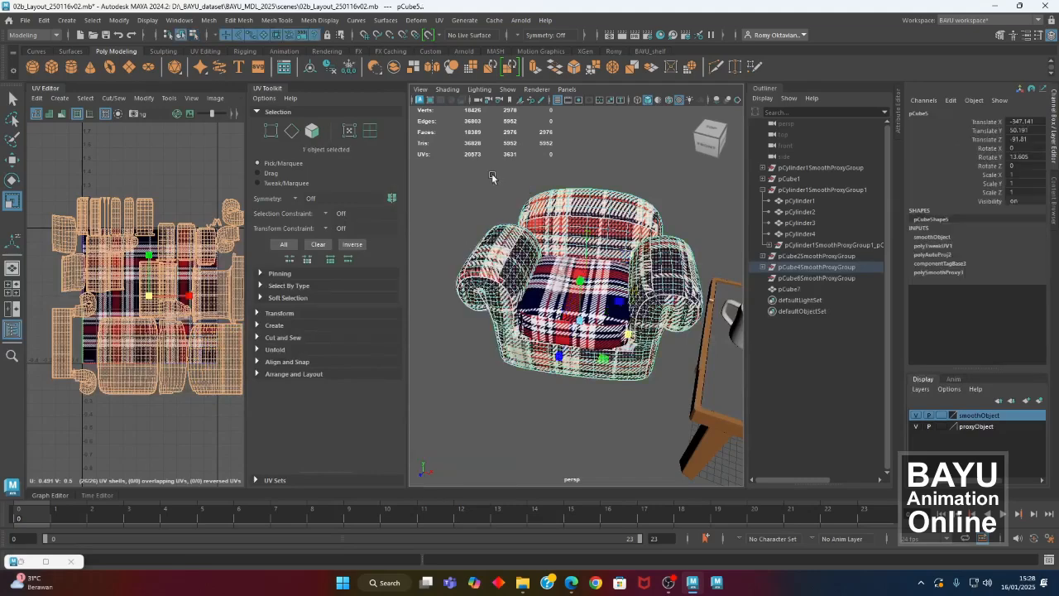
pyautogui.click(472, 189)
pyautogui.keyDown('alt'); pyautogui.moveTo(460, 351); pyautogui.dragTo(539, 398); pyautogui.keyUp('alt')
pyautogui.scroll(-3, 539, 397)
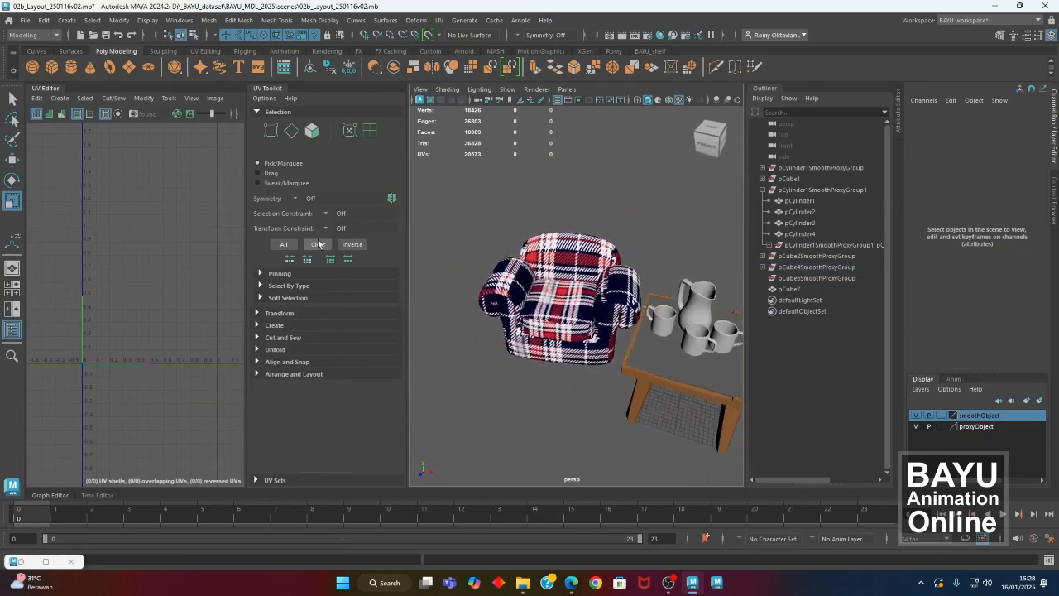
pyautogui.click(51, 88)
pyautogui.click(59, 90)
pyautogui.keyDown('alt'); pyautogui.moveTo(425, 294); pyautogui.dragTo(445, 241); pyautogui.keyUp('alt')
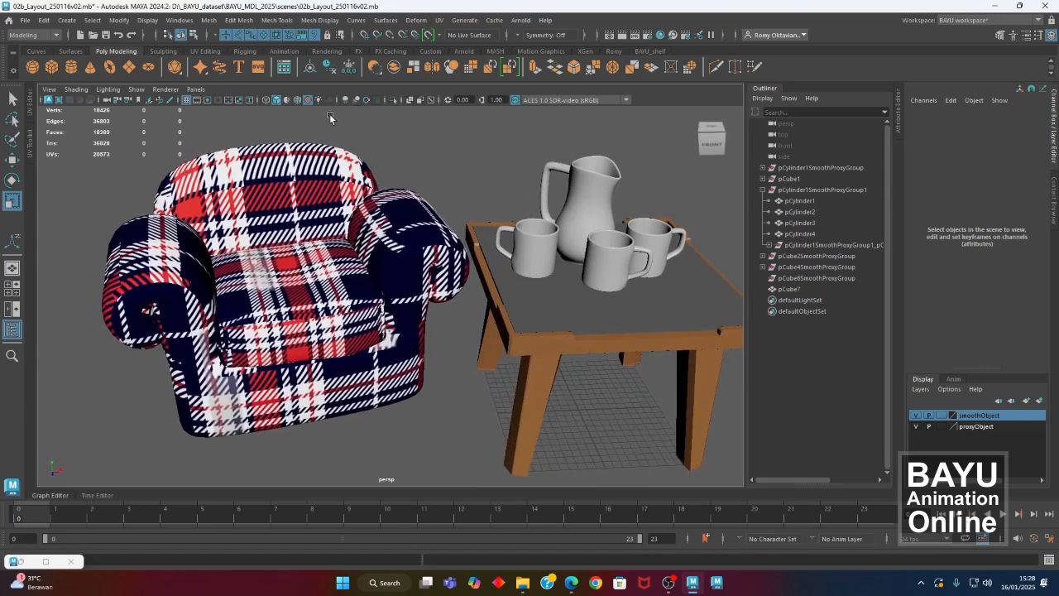
# - Turn on wireframe on shaded for all models in the perspective view
pyautogui.click(298, 100)
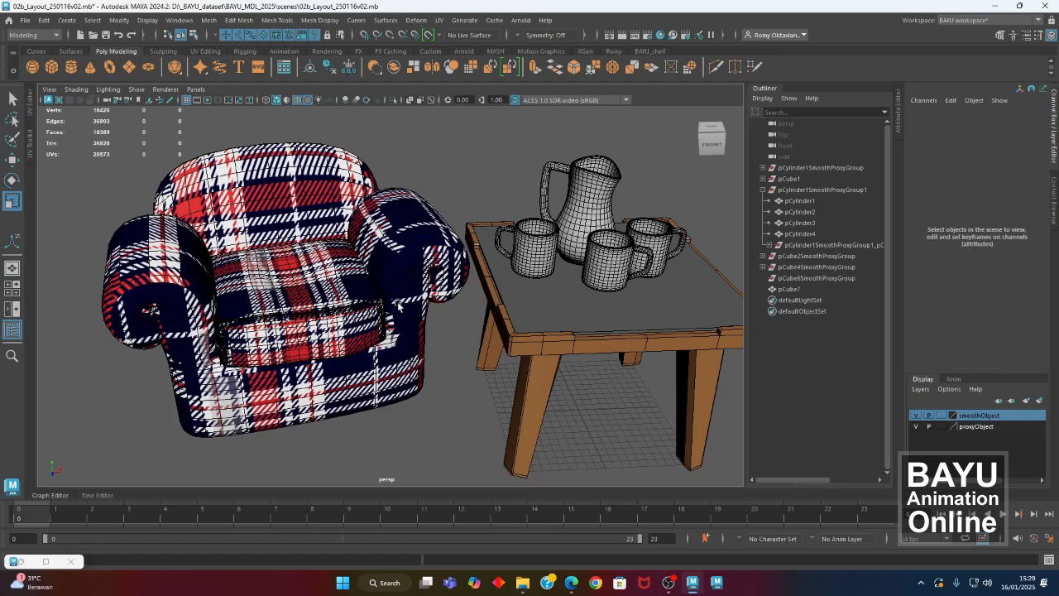
pyautogui.keyDown('alt'); pyautogui.moveTo(529, 344); pyautogui.dragTo(390, 328); pyautogui.keyUp('alt')
pyautogui.keyDown('alt'); pyautogui.moveTo(390, 329); pyautogui.dragTo(283, 343, button='right'); pyautogui.keyUp('alt')
pyautogui.keyDown('alt'); pyautogui.moveTo(355, 341); pyautogui.dragTo(289, 342); pyautogui.keyUp('alt')
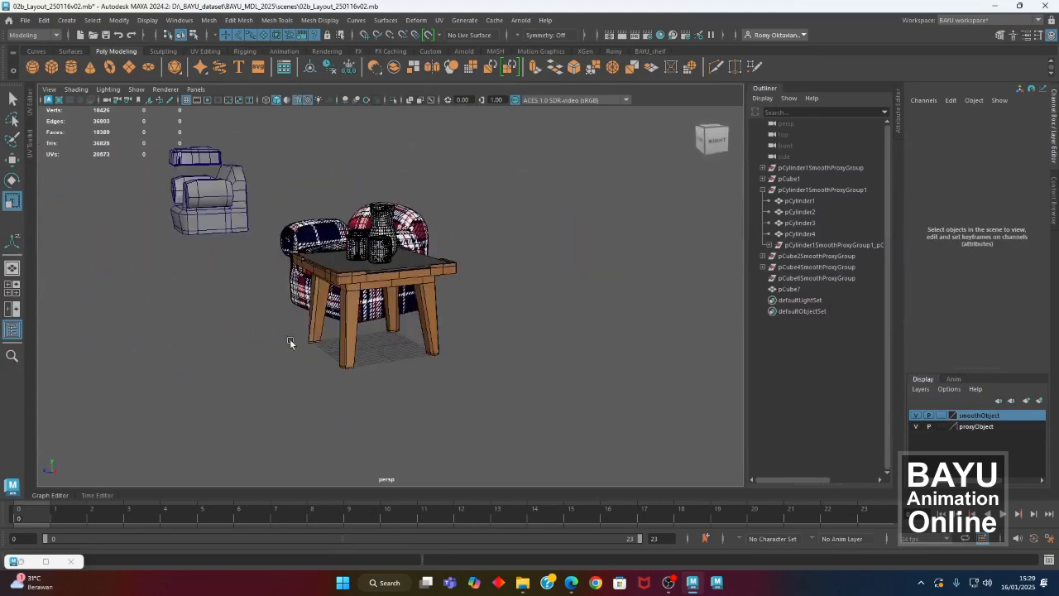
# - Hide the proxyObject display layer and frame the armchair and table
pyautogui.click(916, 426)
pyautogui.keyDown('alt'); pyautogui.moveTo(596, 381); pyautogui.dragTo(352, 358); pyautogui.keyUp('alt')
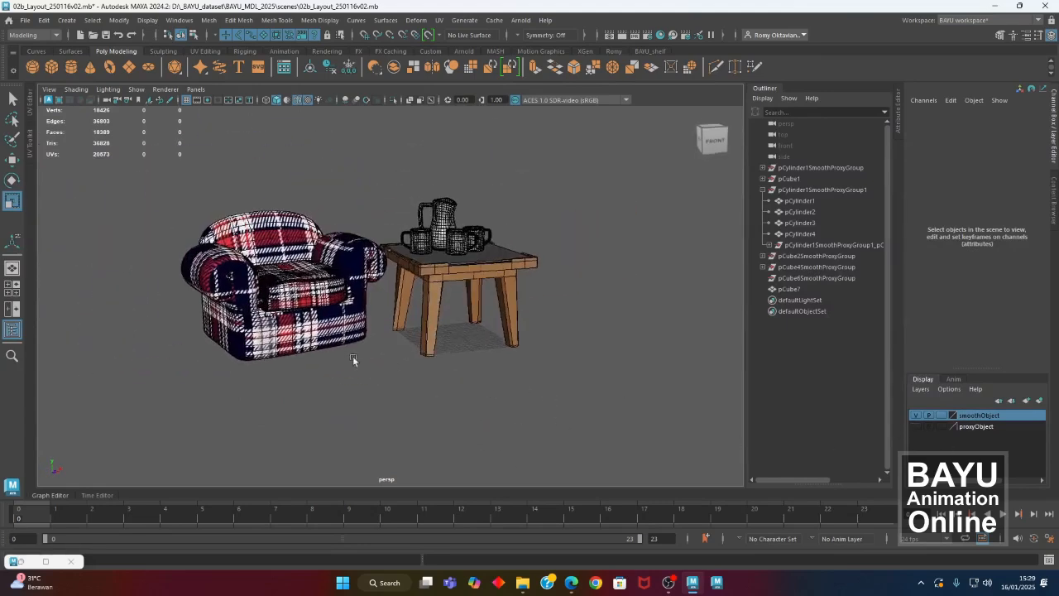
pyautogui.keyDown('alt'); pyautogui.moveTo(353, 358); pyautogui.dragTo(477, 380, button='right'); pyautogui.keyUp('alt')
pyautogui.keyDown('alt'); pyautogui.moveTo(414, 368); pyautogui.dragTo(445, 385, button='middle'); pyautogui.keyUp('alt')
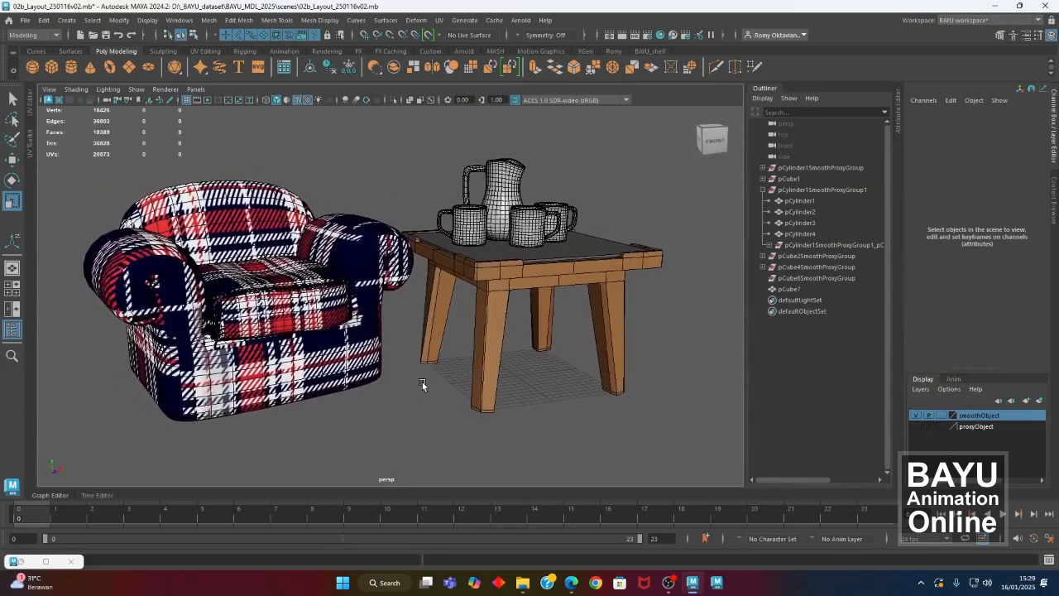